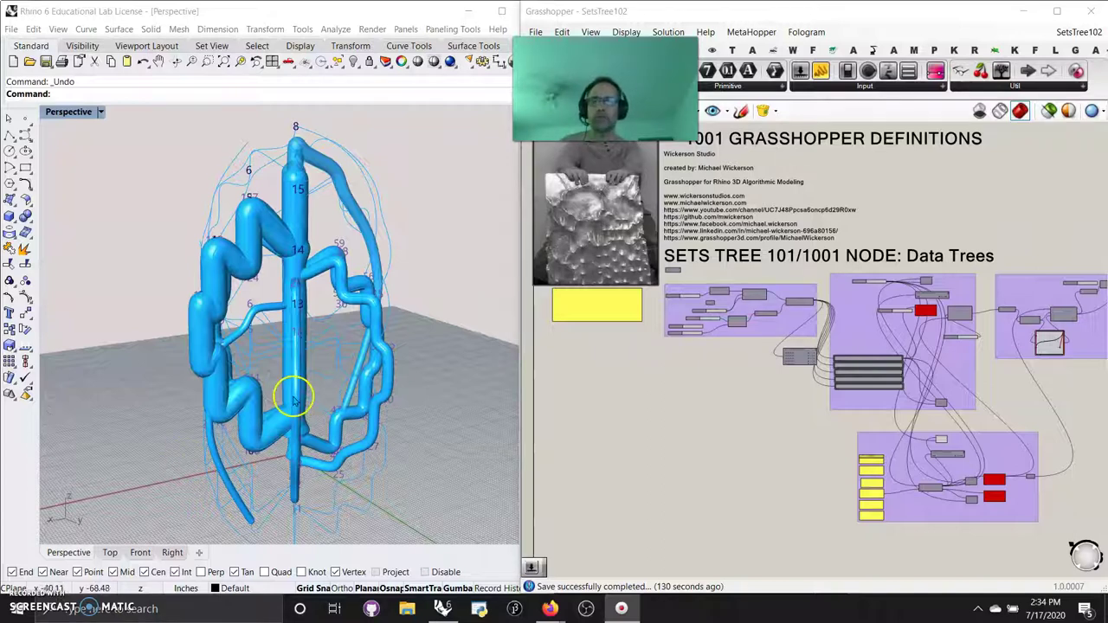
# - Examine the data tree definition's Path Mapper group, the Split Tree group with its mask panels, and the Param Viewer
pyautogui.moveTo(335, 376)
pyautogui.mouseDown(button='right')
pyautogui.moveTo(277, 367)
pyautogui.moveTo(343, 377)
pyautogui.mouseUp(button='right')
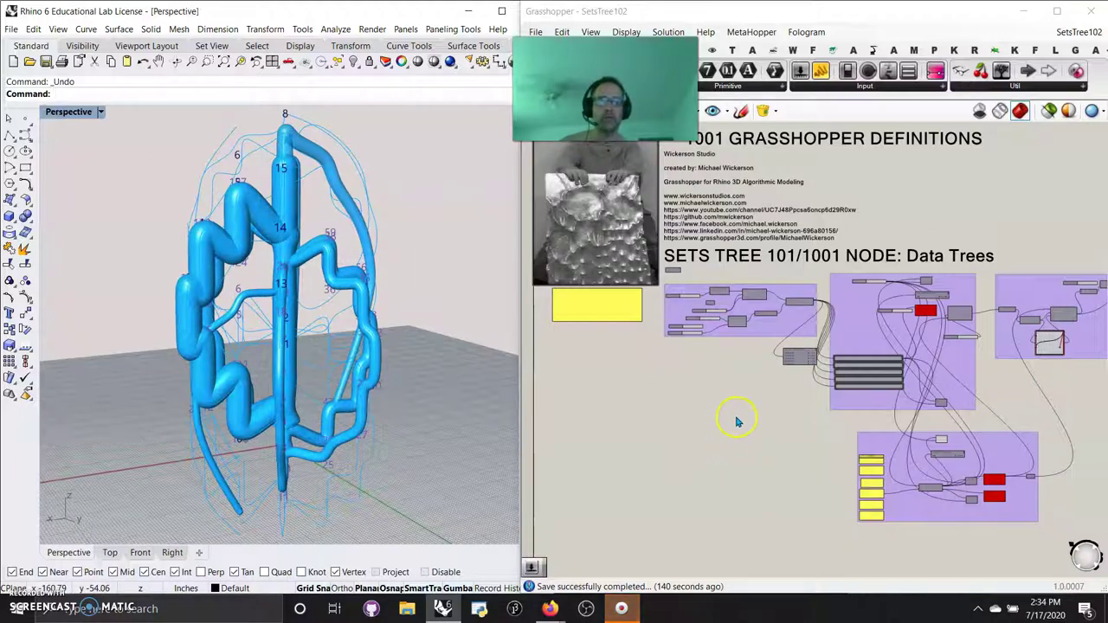
pyautogui.scroll(6, 795, 424)
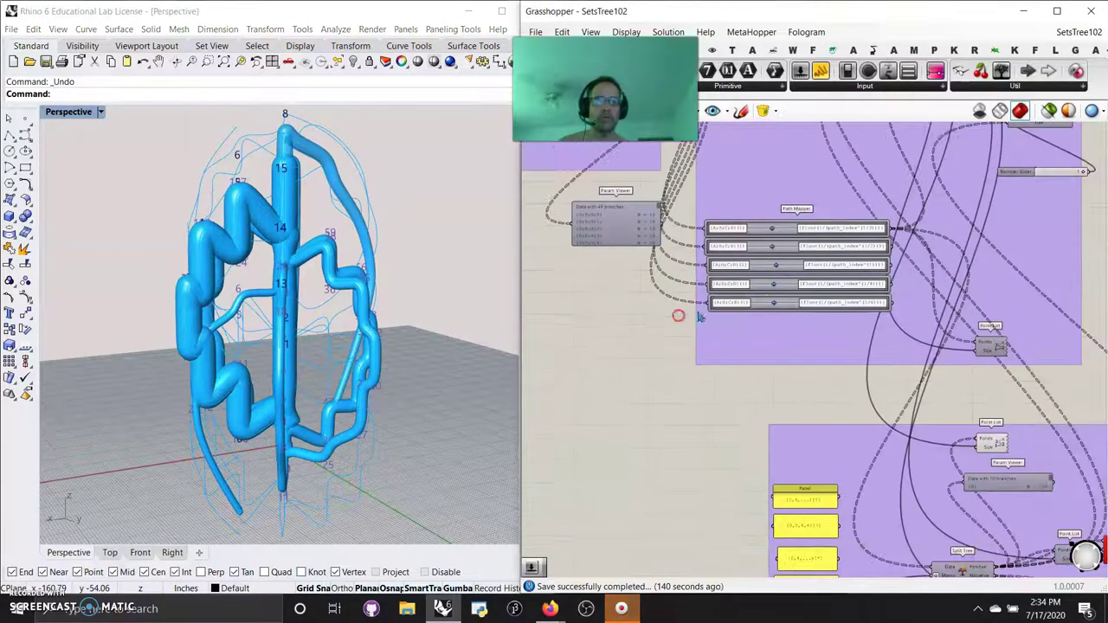
pyautogui.scroll(-6, 786, 329)
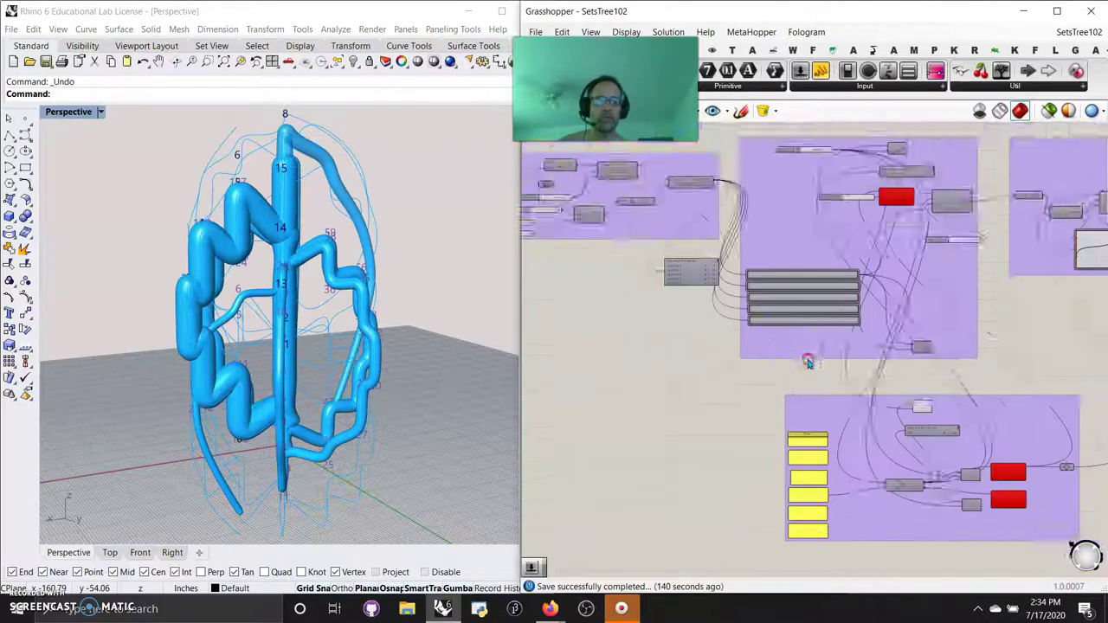
pyautogui.scroll(6, 715, 310)
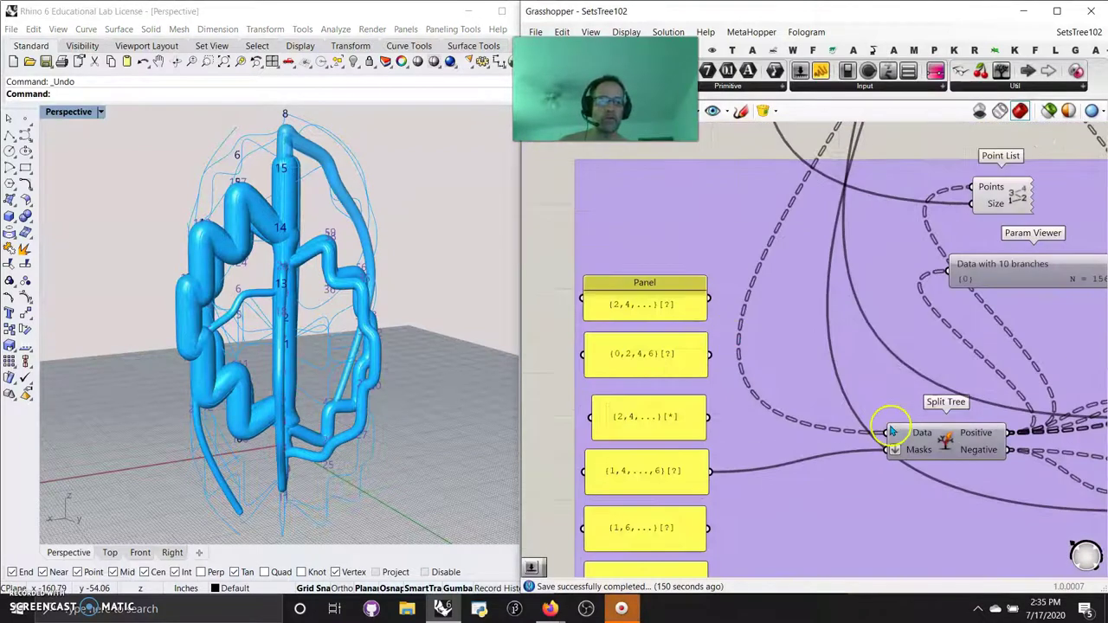
pyautogui.scroll(-2, 724, 413)
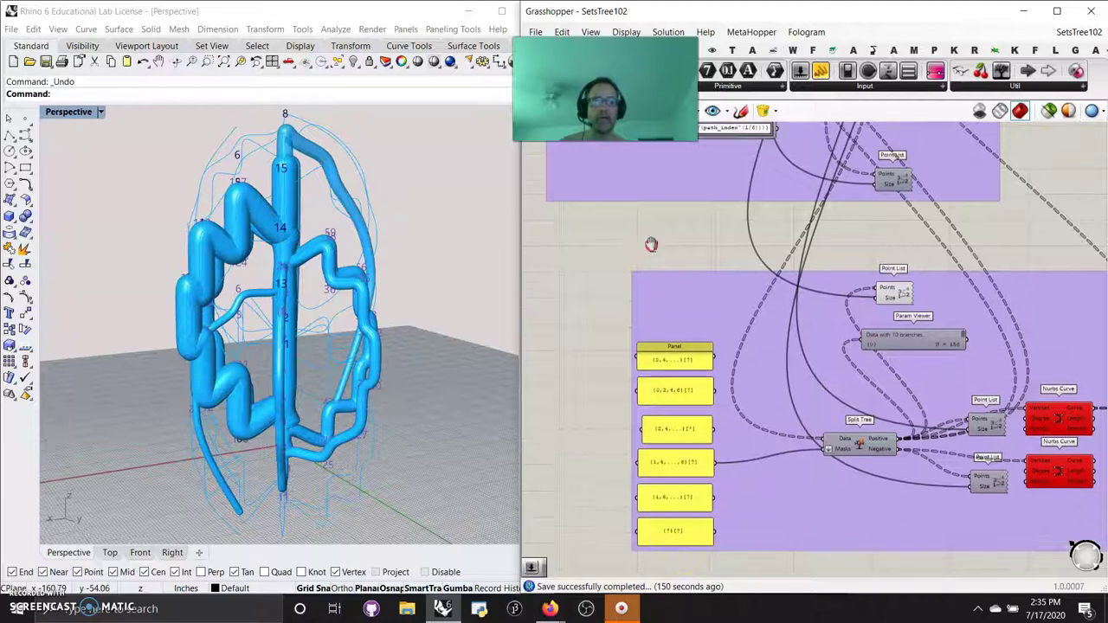
pyautogui.scroll(4, 878, 356)
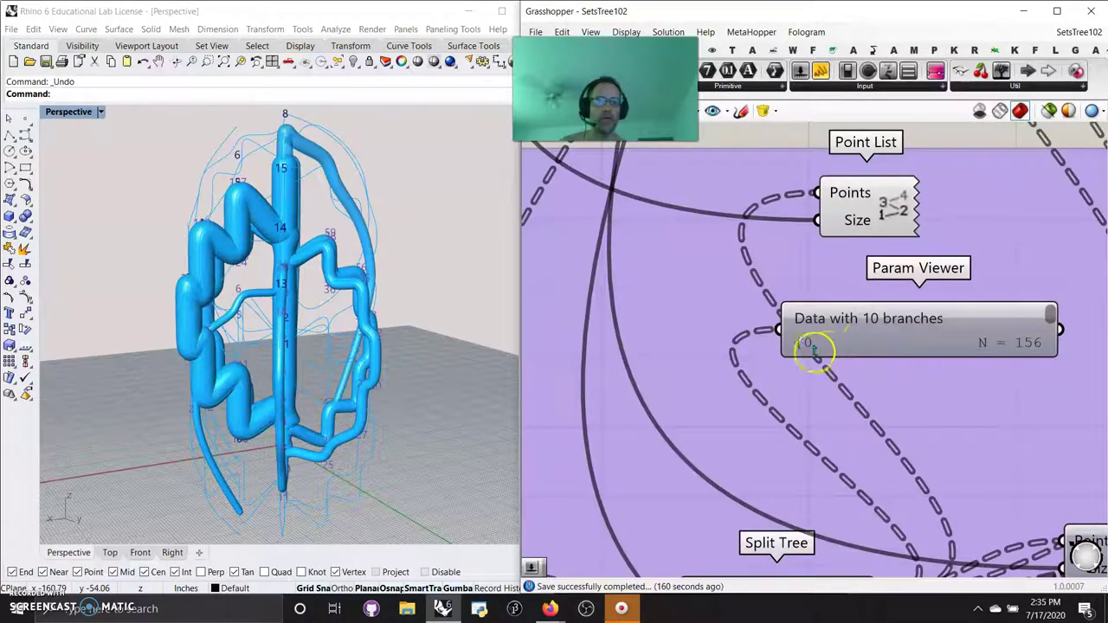
pyautogui.scroll(-2, 713, 401)
pyautogui.scroll(-1, 713, 398)
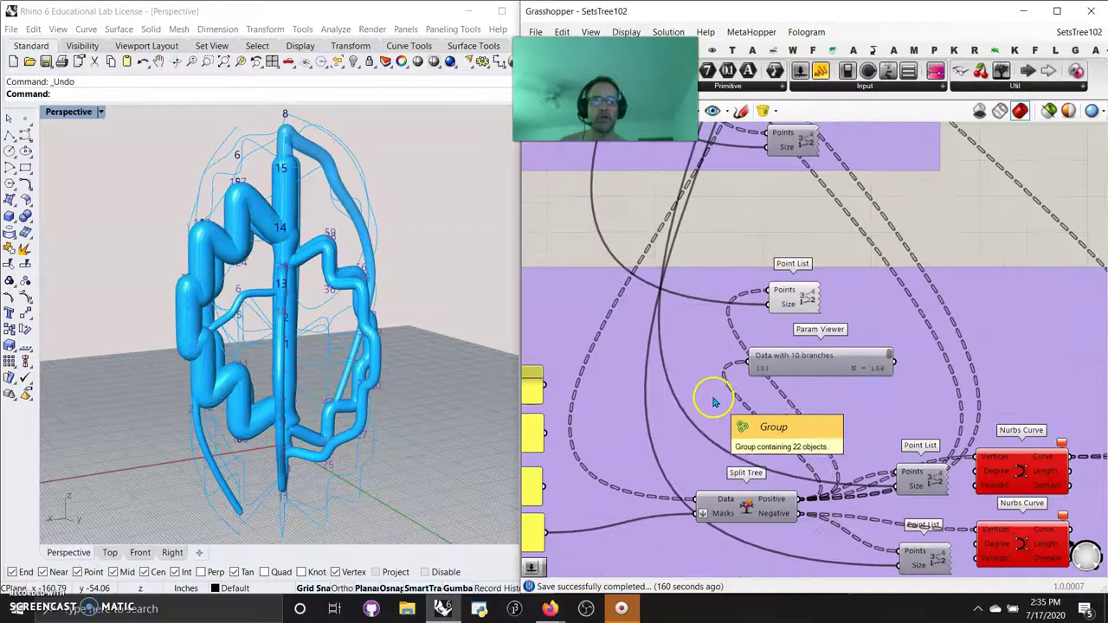
pyautogui.scroll(-2, 693, 394)
pyautogui.moveTo(678, 348); pyautogui.dragTo(838, 450, button='right')
pyautogui.moveTo(641, 353); pyautogui.dragTo(849, 444, button='right')
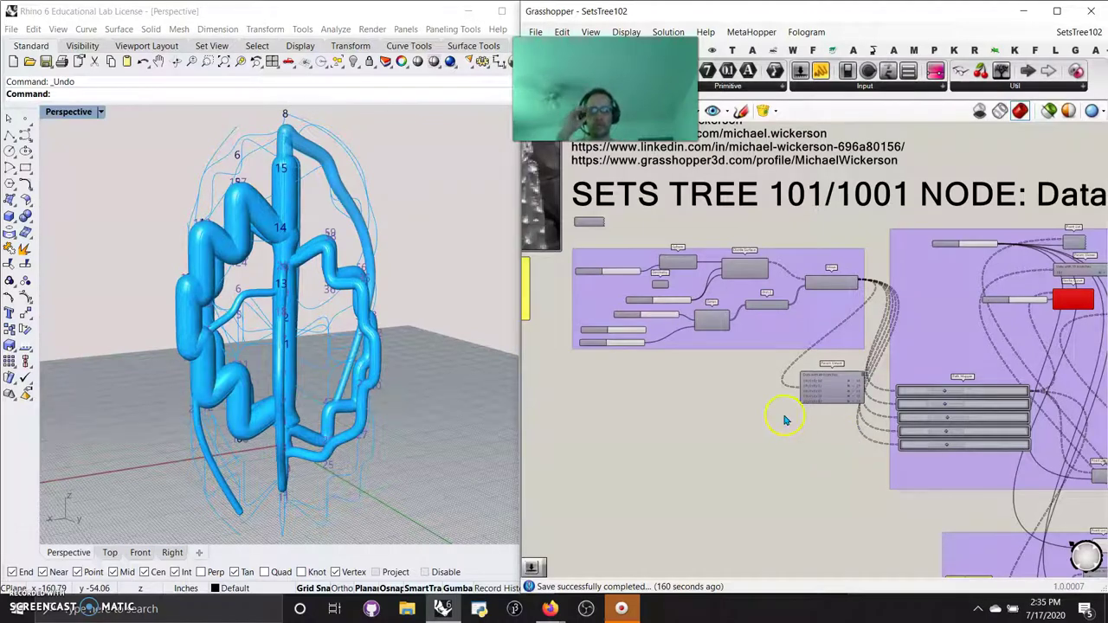
# - Limit the geometry preview to selected objects and preview the Sphere, Divide Surface and Move components
pyautogui.scroll(4, 755, 323)
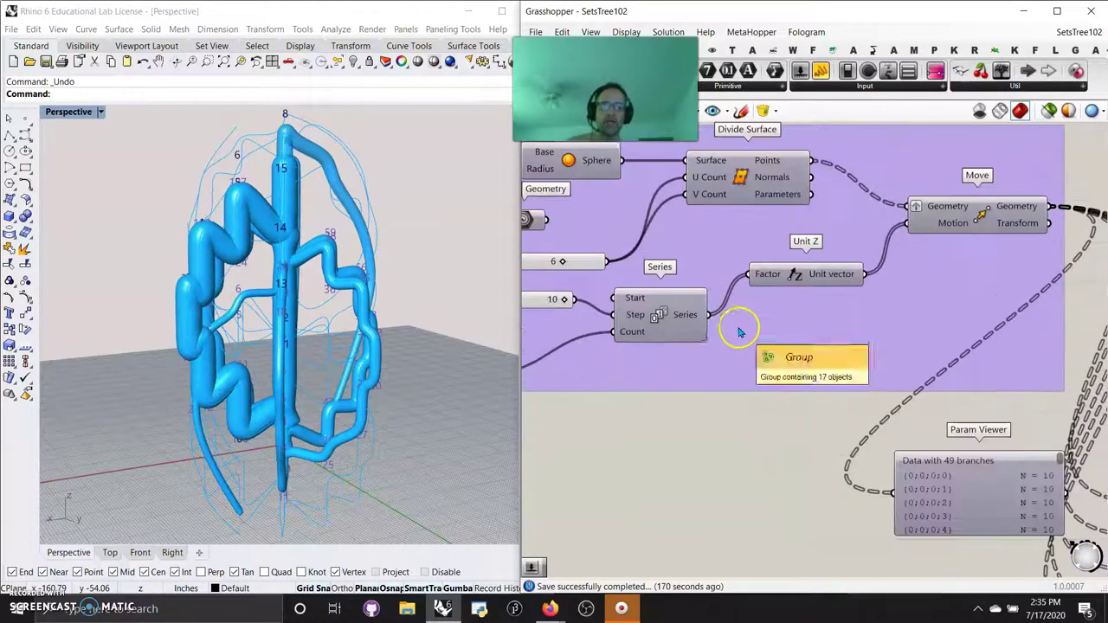
pyautogui.click(1048, 111)
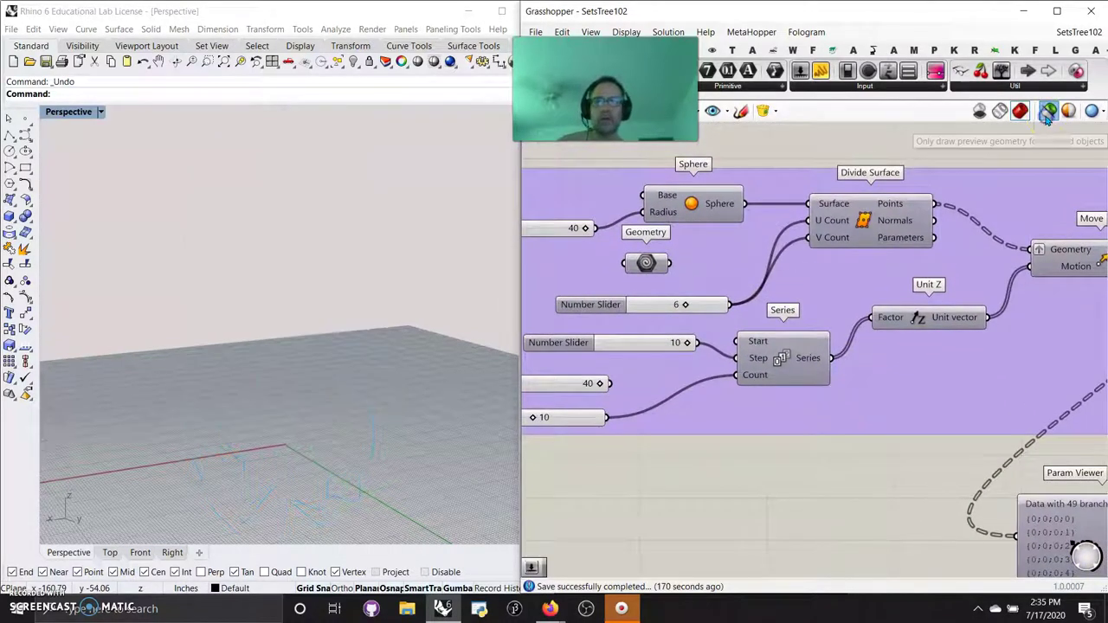
pyautogui.click(692, 203)
pyautogui.scroll(-2, 246, 436)
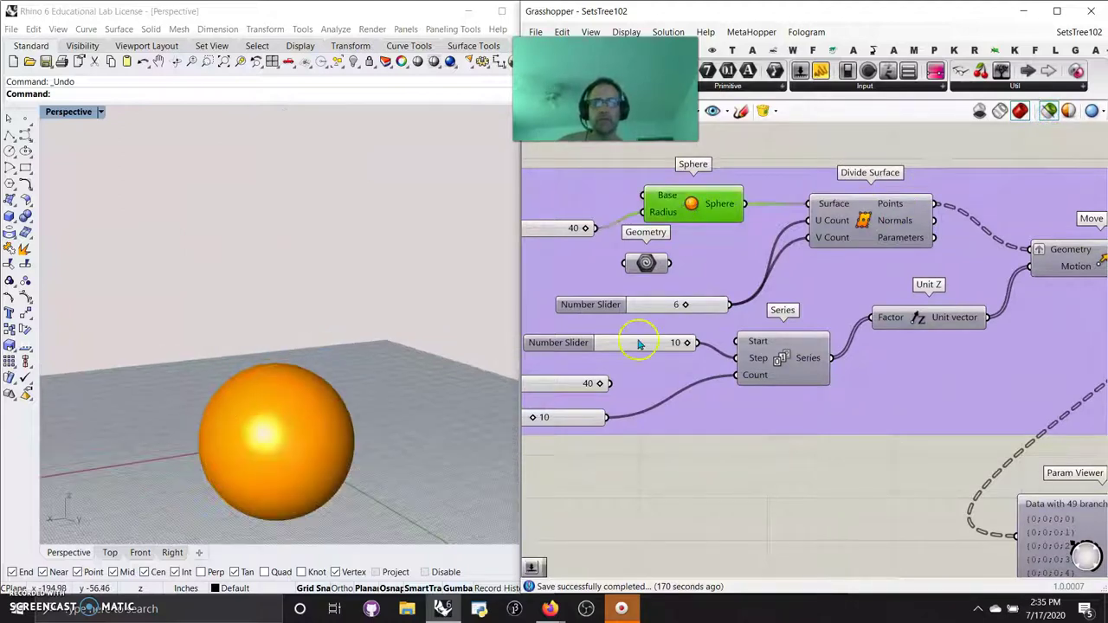
pyautogui.click(866, 245)
pyautogui.moveTo(920, 351); pyautogui.dragTo(762, 331, button='right')
pyautogui.click(939, 245)
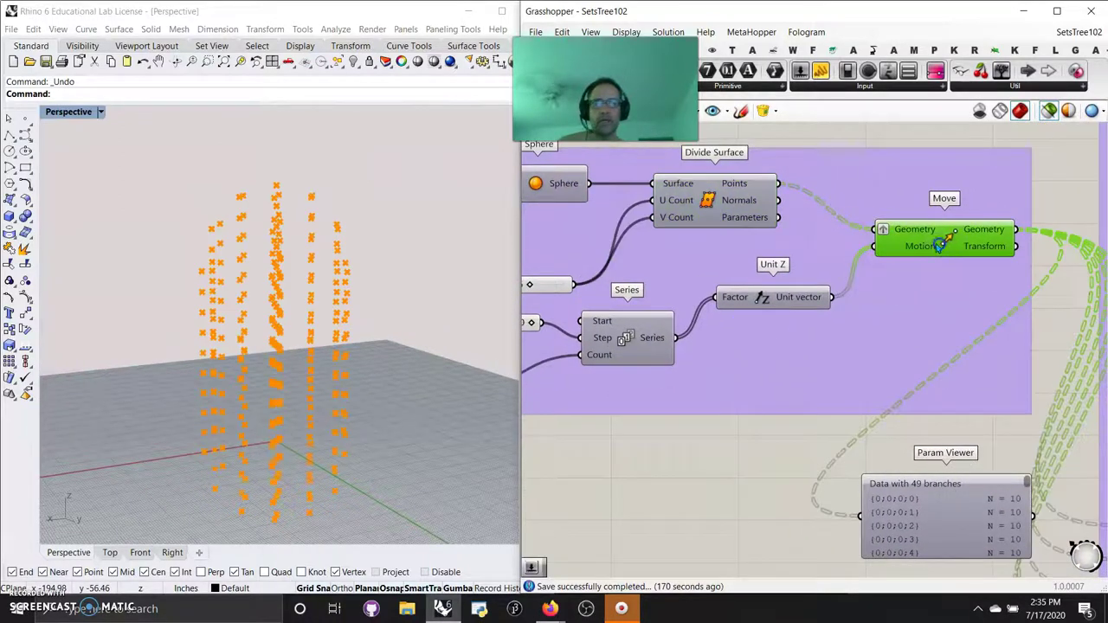
pyautogui.moveTo(307, 372)
pyautogui.mouseDown(button='right')
pyautogui.moveTo(329, 353)
pyautogui.moveTo(314, 353)
pyautogui.mouseUp(button='right')
pyautogui.scroll(-2, 829, 366)
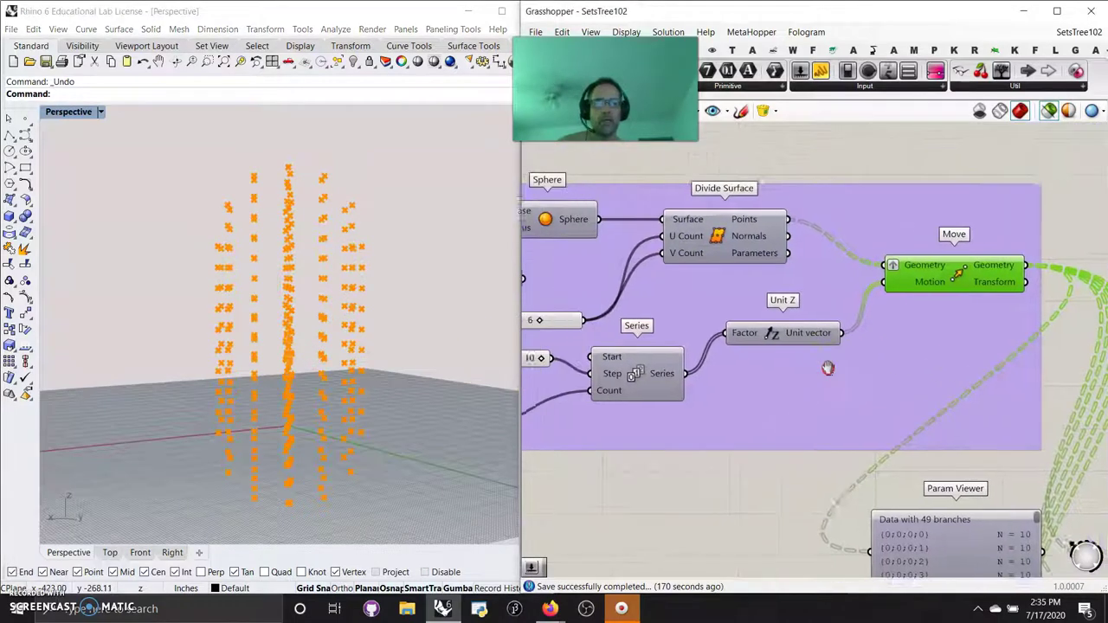
# - Shift the Param Viewer beneath the sphere group slightly upward and select the Move component for preview again
pyautogui.scroll(-3, 838, 371)
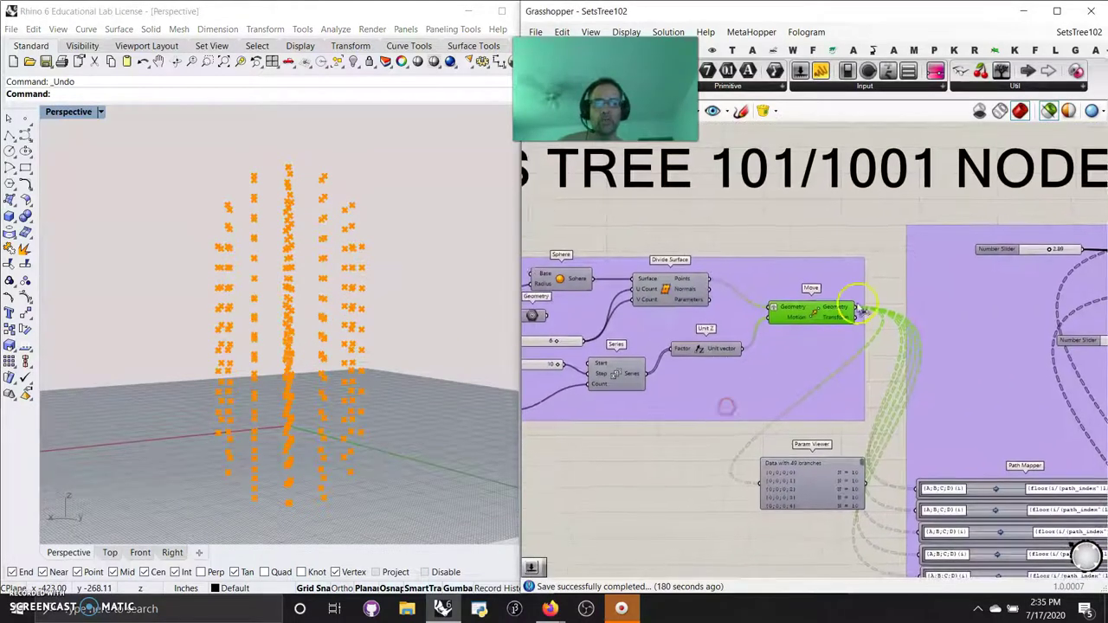
pyautogui.moveTo(817, 499); pyautogui.dragTo(808, 476)
pyautogui.click(814, 322)
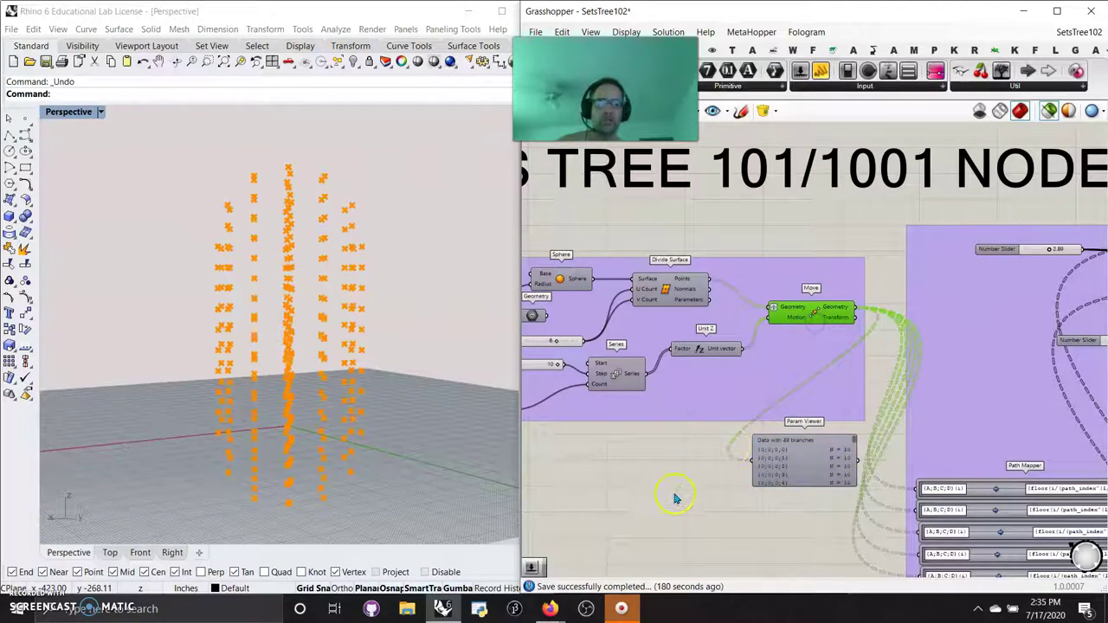
# - Examine how the moved points feed the Path Mappers, their path_index expressions and the Split Tree group
pyautogui.moveTo(676, 498); pyautogui.dragTo(554, 468, button='right')
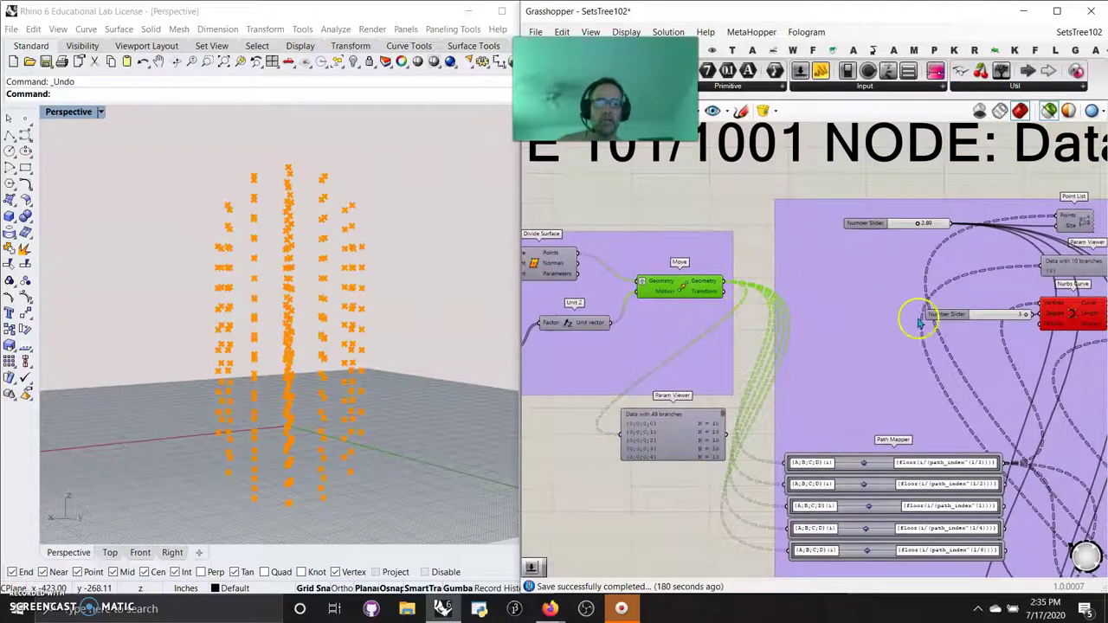
pyautogui.moveTo(921, 389); pyautogui.dragTo(730, 315, button='right')
pyautogui.scroll(-2, 704, 338)
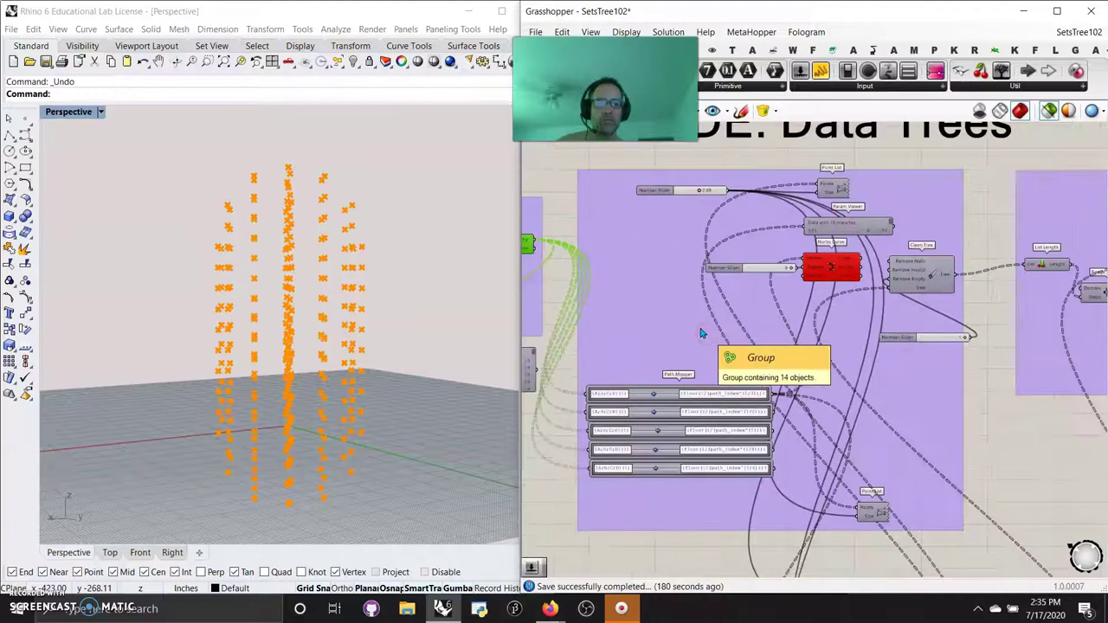
pyautogui.click(710, 300)
pyautogui.scroll(1, 819, 246)
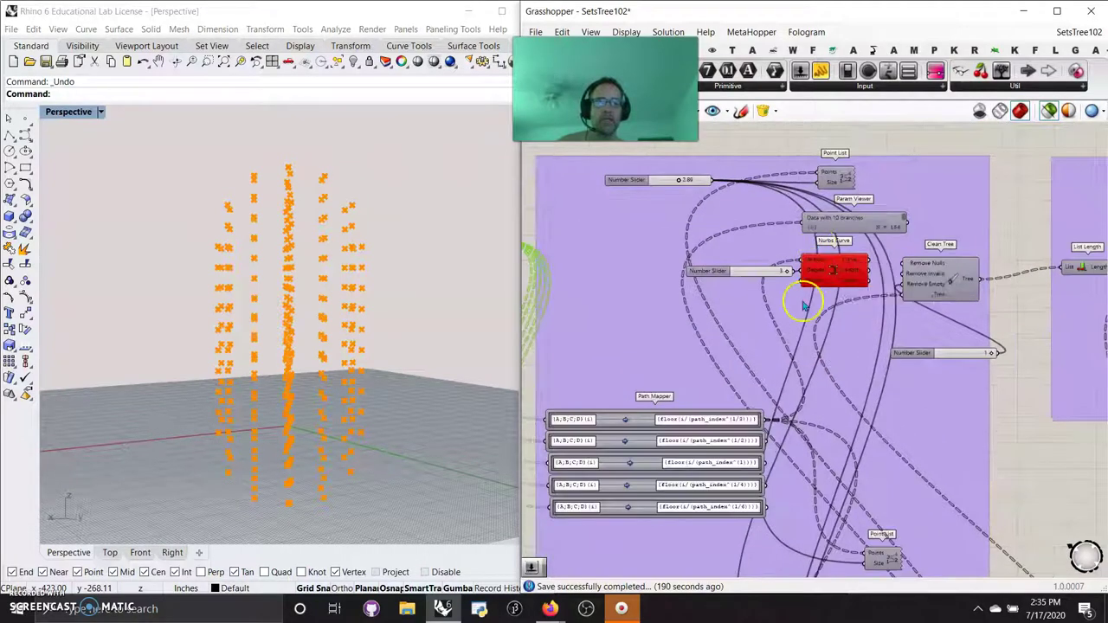
pyautogui.moveTo(805, 433); pyautogui.dragTo(799, 233, button='right')
pyautogui.moveTo(849, 427); pyautogui.dragTo(780, 265, button='right')
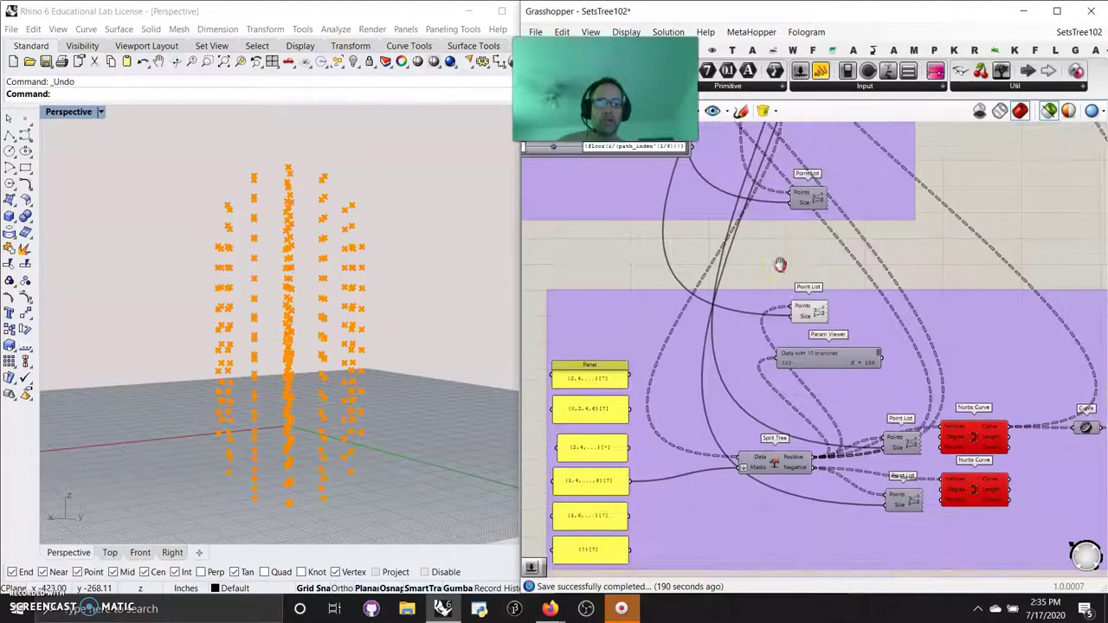
pyautogui.moveTo(690, 230); pyautogui.dragTo(809, 518, button='right')
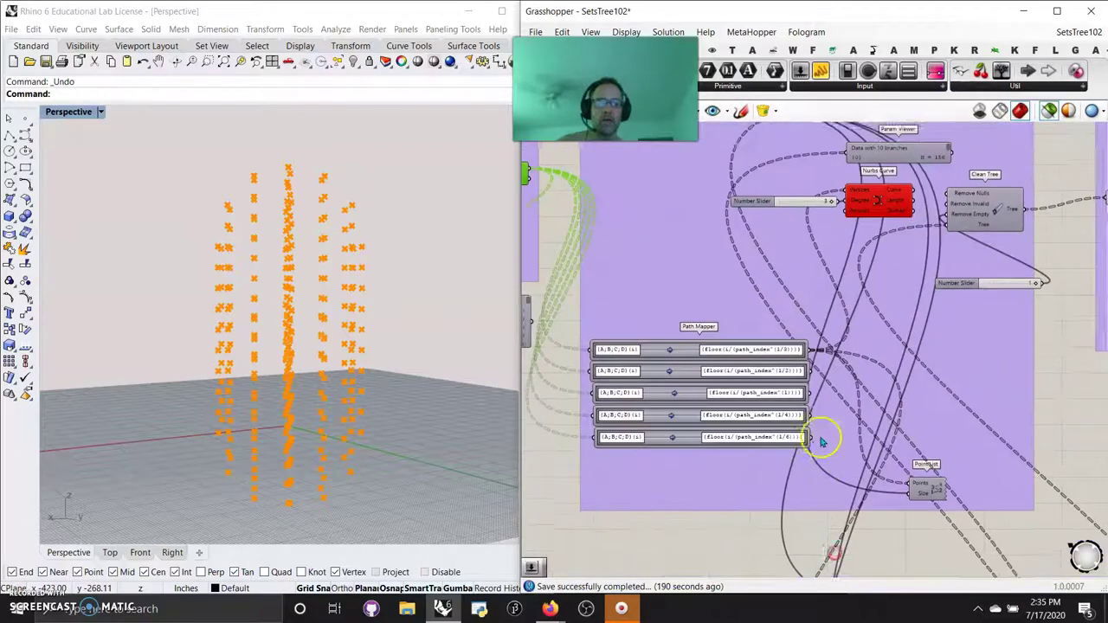
pyautogui.moveTo(822, 440); pyautogui.dragTo(805, 479, button='right')
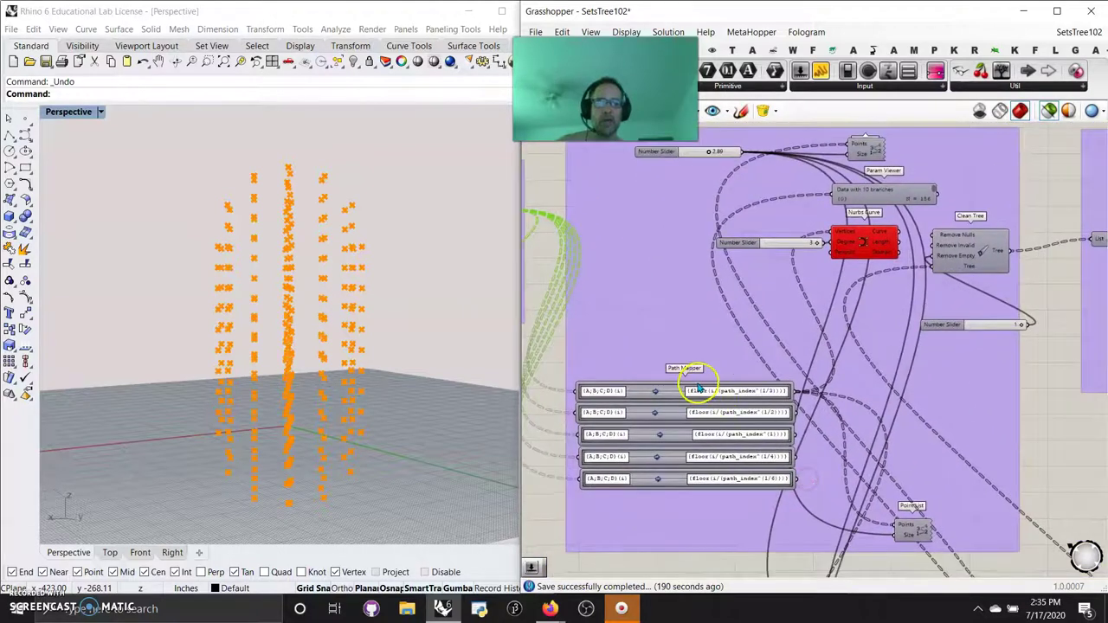
pyautogui.scroll(2, 699, 389)
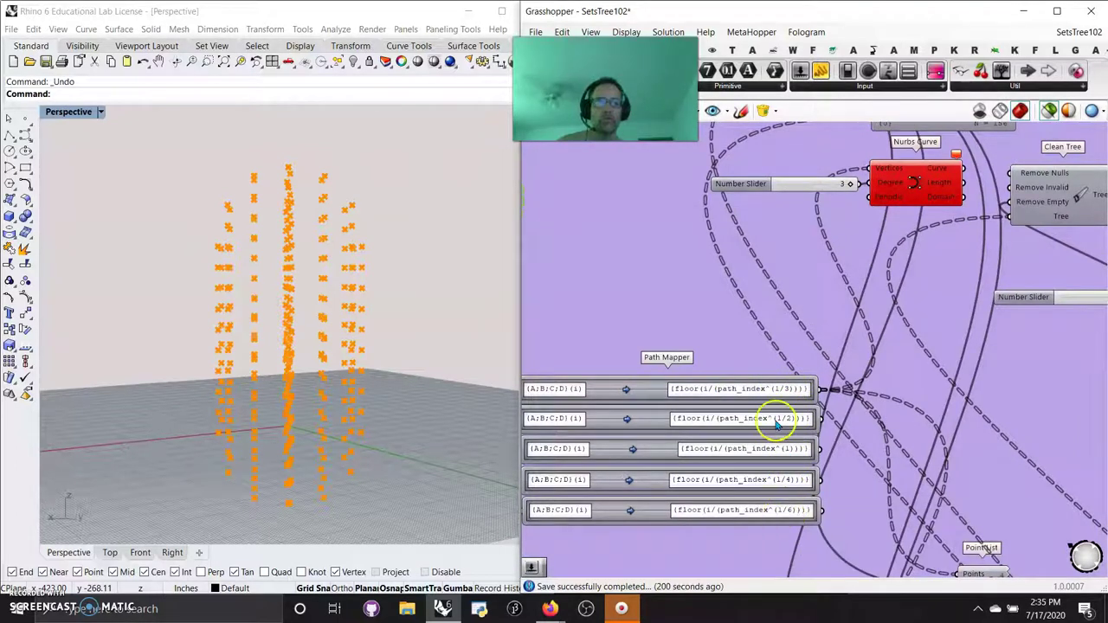
pyautogui.scroll(-4, 776, 421)
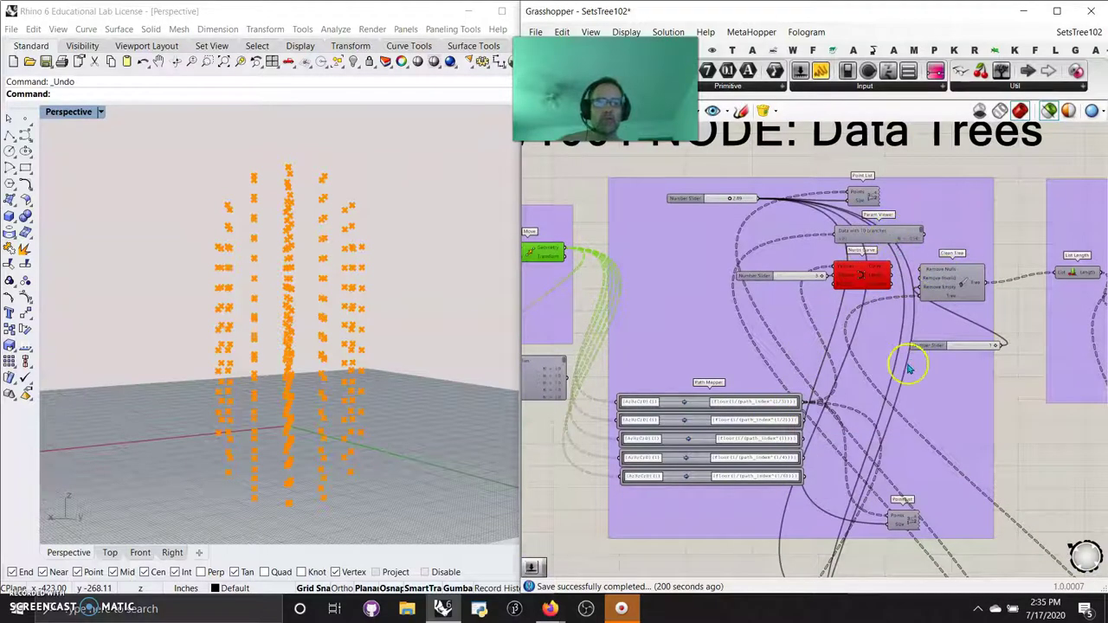
# - Preview the curves of the Clean Tree component and view them from another angle
pyautogui.scroll(-3, 918, 389)
pyautogui.moveTo(925, 404); pyautogui.dragTo(876, 419, button='right')
pyautogui.click(886, 288)
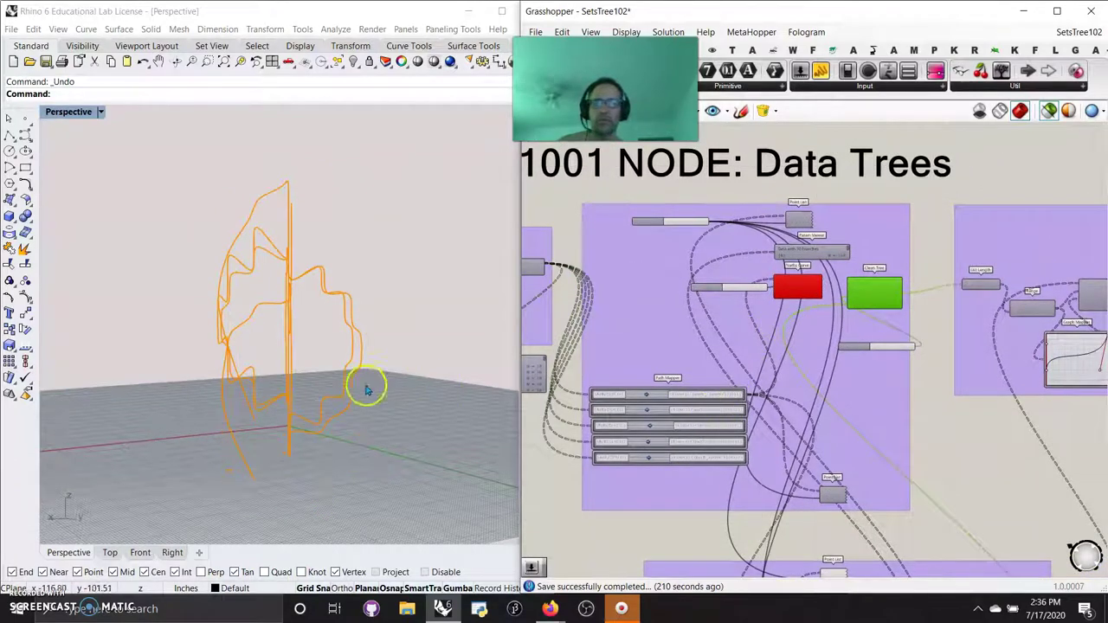
pyautogui.moveTo(366, 386); pyautogui.dragTo(383, 400, button='right')
# - Preview the numbered points of the Point List component beside the Path Mappers and inspect them from another angle
pyautogui.moveTo(712, 502); pyautogui.dragTo(668, 297, button='right')
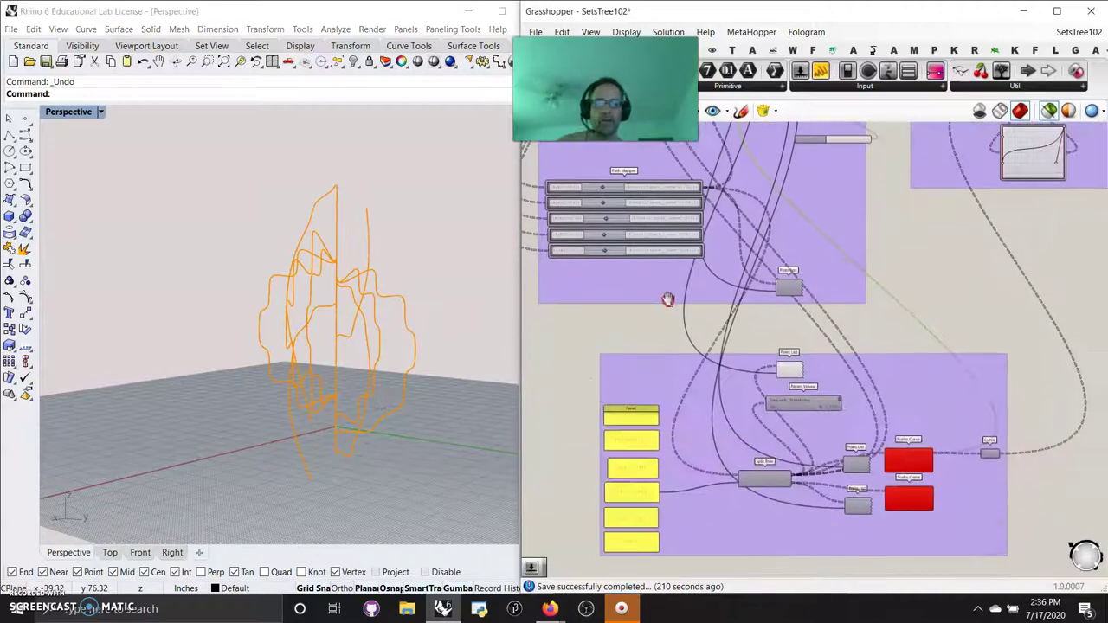
pyautogui.scroll(4, 716, 430)
pyautogui.scroll(-4, 716, 437)
pyautogui.scroll(-3, 717, 437)
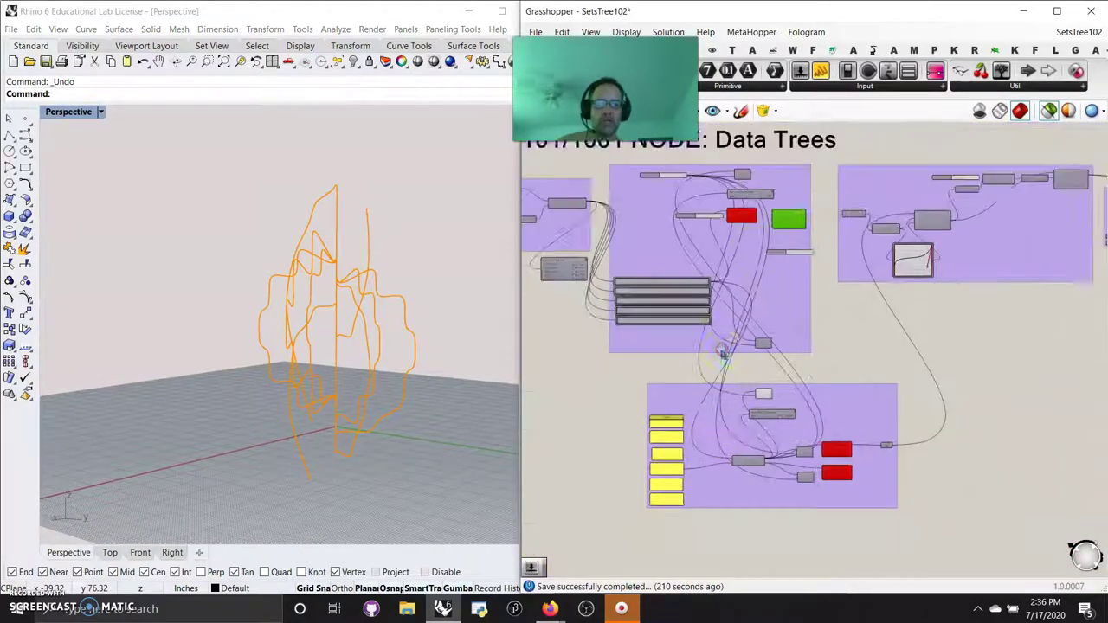
pyautogui.scroll(1, 740, 324)
pyautogui.scroll(1, 731, 322)
pyautogui.scroll(2, 731, 322)
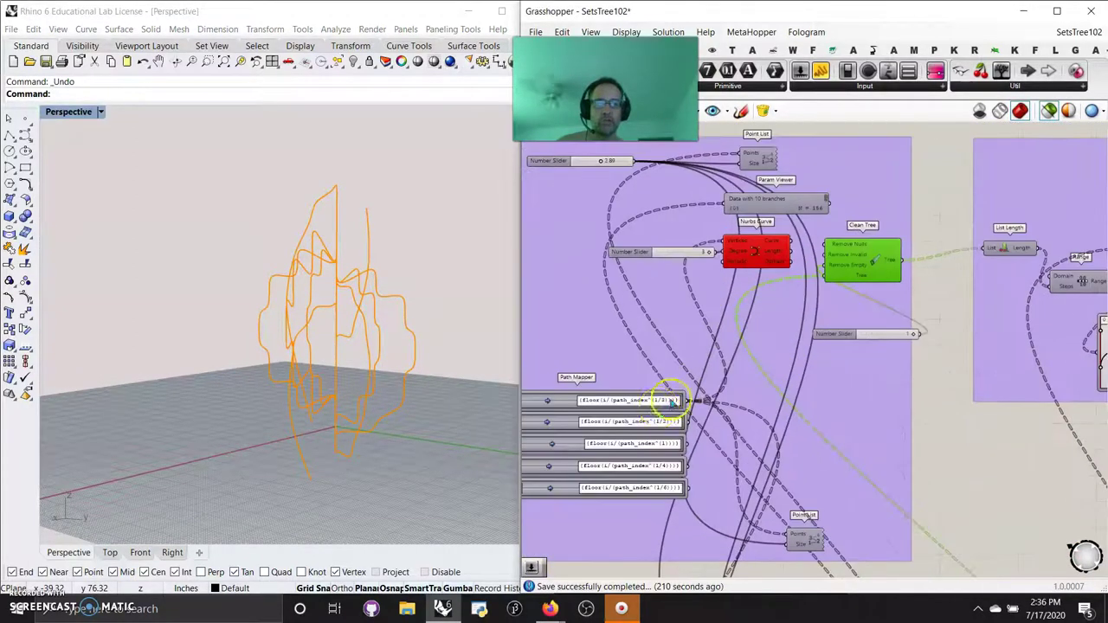
pyautogui.click(809, 541)
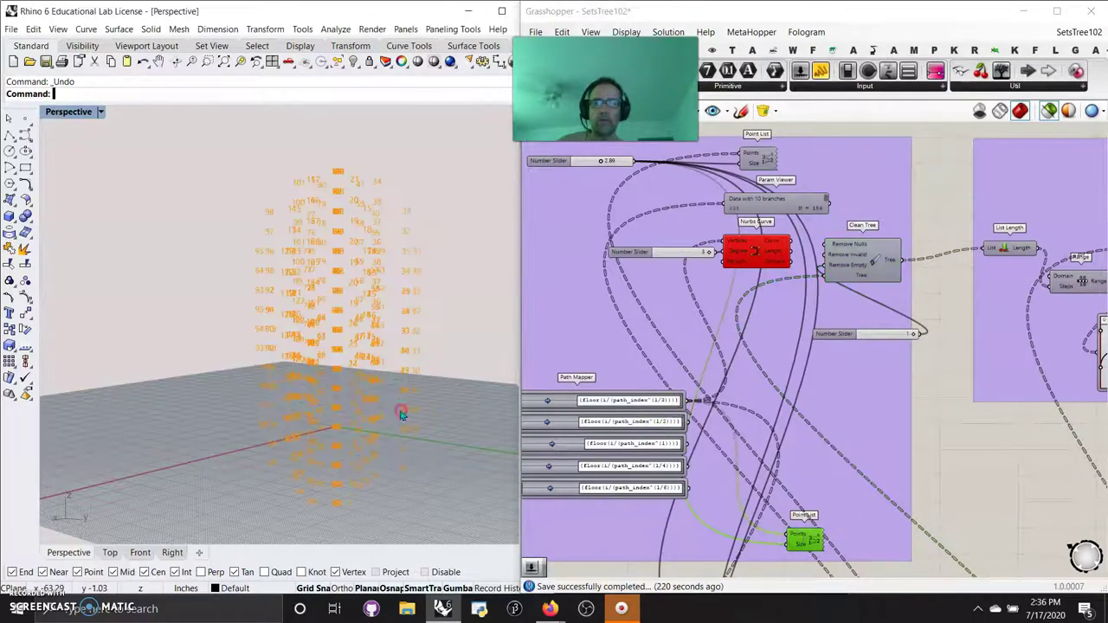
pyautogui.moveTo(395, 409)
pyautogui.mouseDown(button='right')
pyautogui.moveTo(354, 390)
pyautogui.moveTo(383, 405)
pyautogui.mouseUp(button='right')
# - Preview the pipe geometry of the Rotate 3D component after the Pipe Variable group
pyautogui.moveTo(855, 404); pyautogui.dragTo(730, 408, button='right')
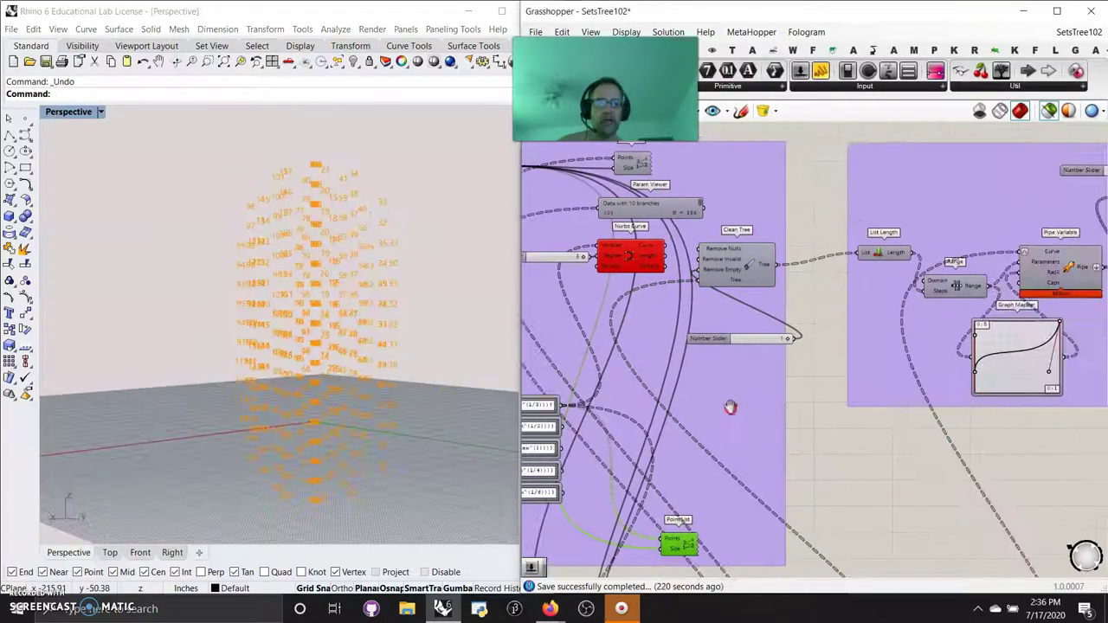
pyautogui.moveTo(900, 443); pyautogui.dragTo(691, 444, button='right')
pyautogui.moveTo(832, 442); pyautogui.dragTo(732, 457, button='right')
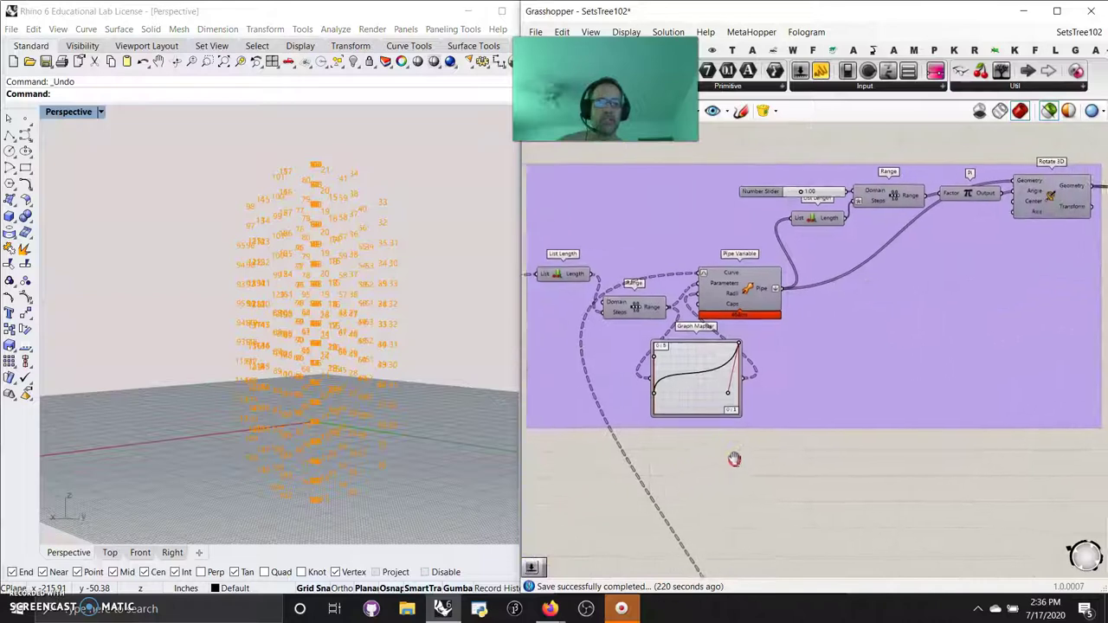
pyautogui.click(1046, 194)
pyautogui.moveTo(337, 395)
pyautogui.mouseDown(button='right')
pyautogui.moveTo(390, 400)
pyautogui.moveTo(331, 399)
pyautogui.mouseUp(button='right')
# - Compare the previews of List Item, Cull Index and their two Geometry containers in the final group
pyautogui.moveTo(1010, 366); pyautogui.dragTo(710, 433, button='right')
pyautogui.moveTo(866, 398); pyautogui.dragTo(681, 363, button='right')
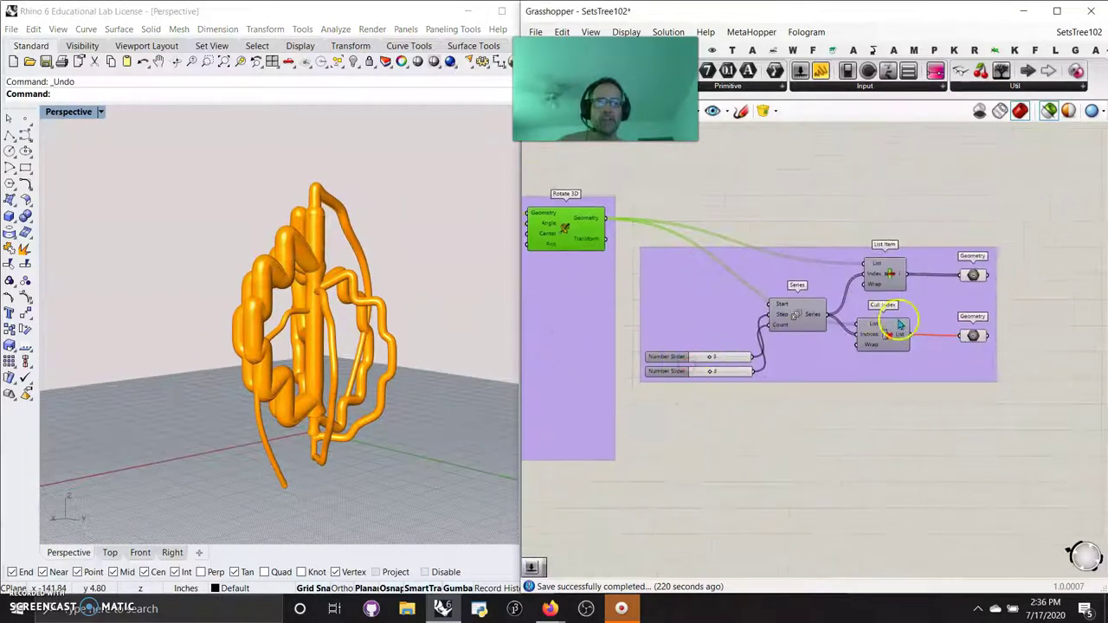
pyautogui.click(879, 279)
pyautogui.click(889, 336)
pyautogui.click(972, 274)
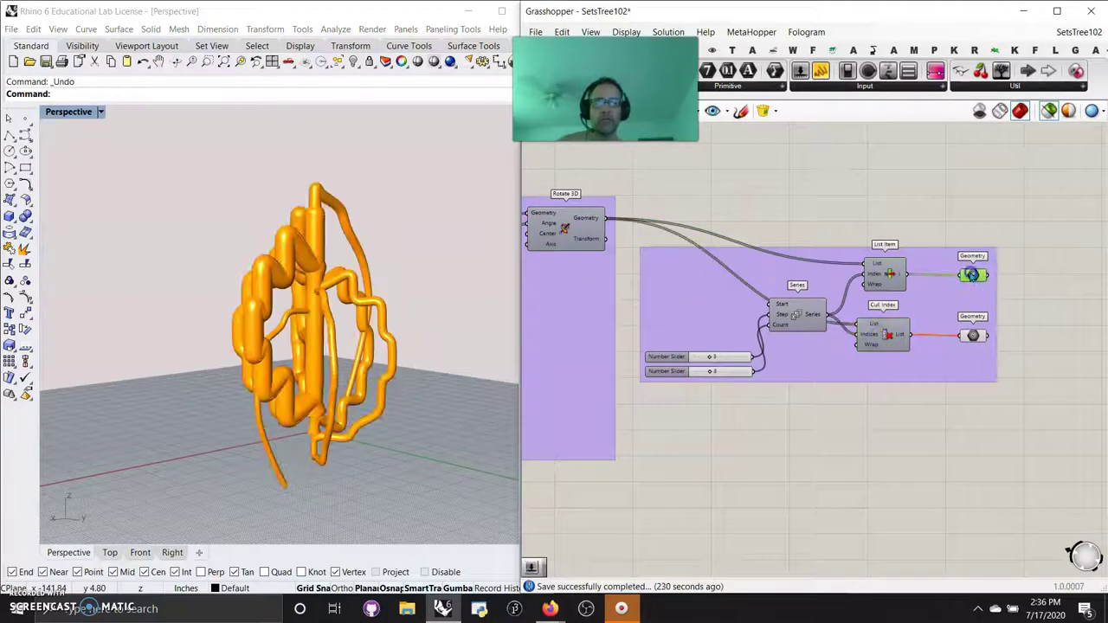
pyautogui.click(974, 336)
pyautogui.click(972, 275)
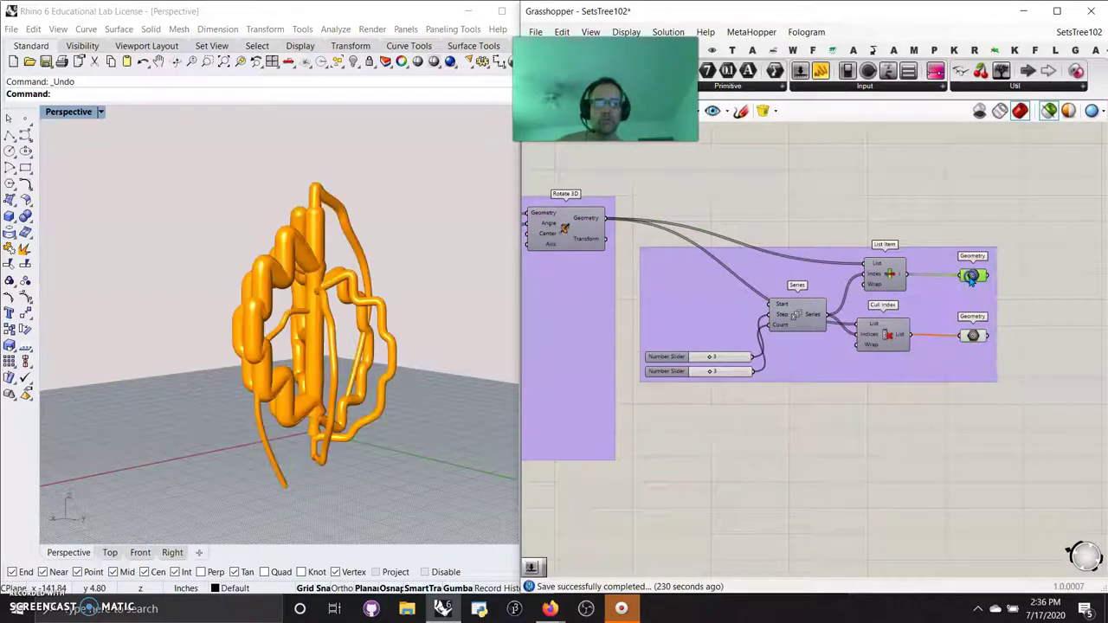
pyautogui.click(969, 335)
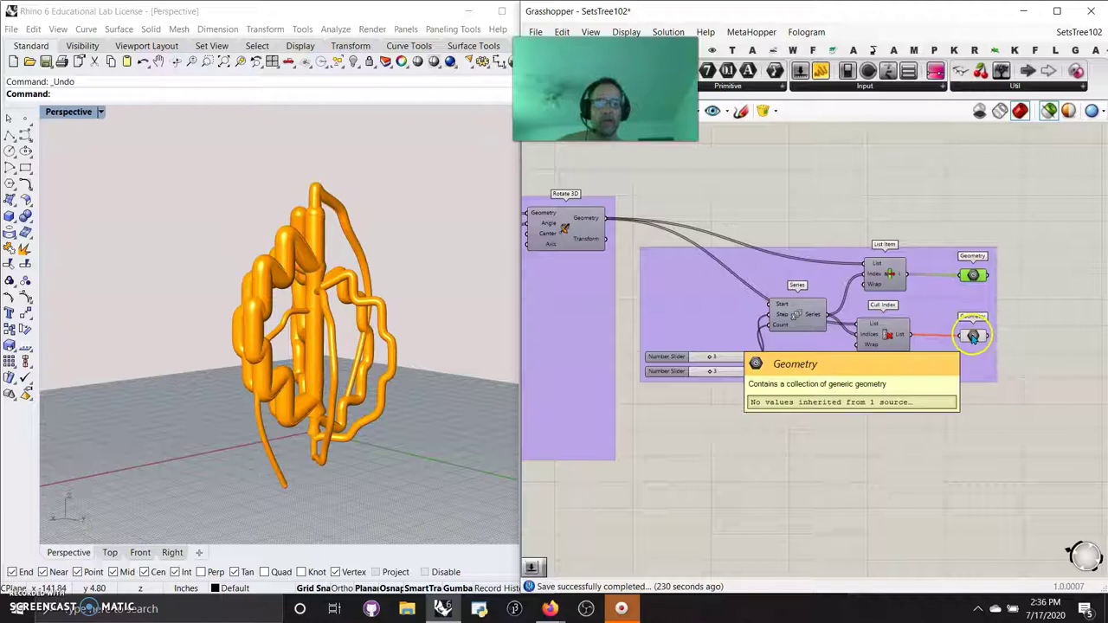
pyautogui.click(968, 274)
# - Examine the Split Tree group with its mask panels, point lists and Nurbs Curve components
pyautogui.moveTo(720, 489); pyautogui.dragTo(967, 317, button='right')
pyautogui.scroll(-4, 854, 408)
pyautogui.moveTo(677, 457); pyautogui.dragTo(950, 316, button='right')
pyautogui.scroll(5, 720, 451)
pyautogui.moveTo(719, 452); pyautogui.dragTo(764, 413, button='right')
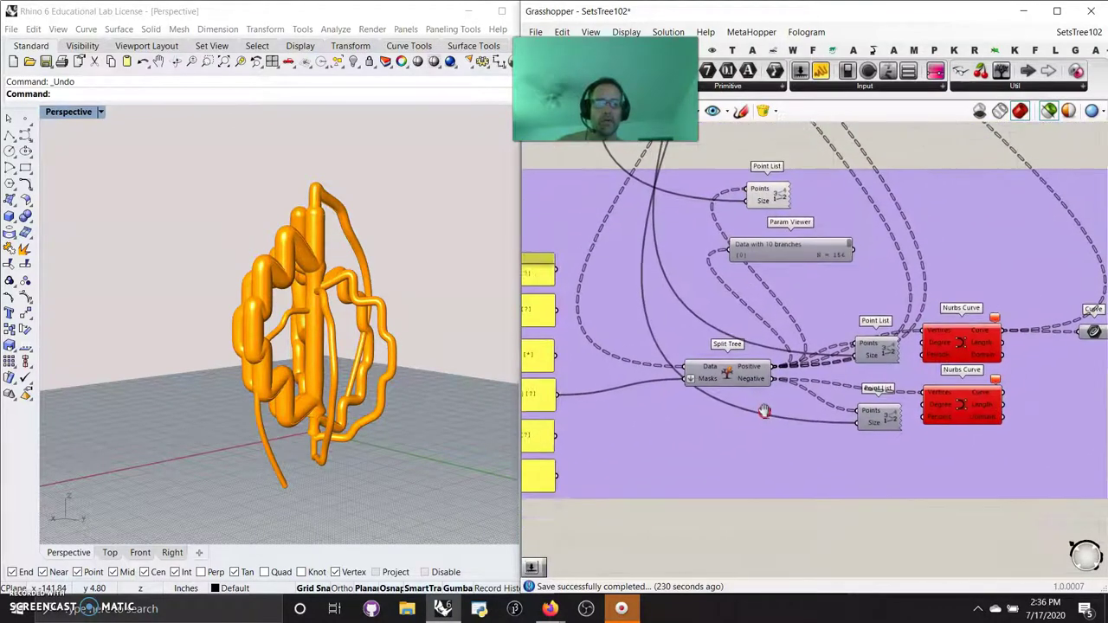
pyautogui.scroll(-2, 768, 411)
pyautogui.click(666, 223)
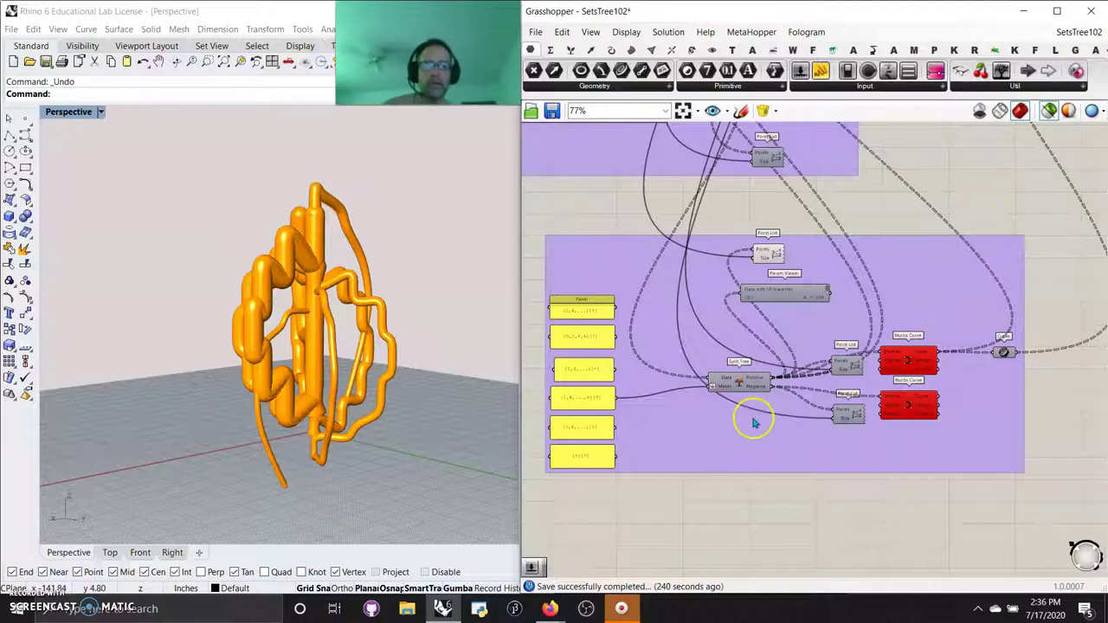
pyautogui.scroll(2, 736, 381)
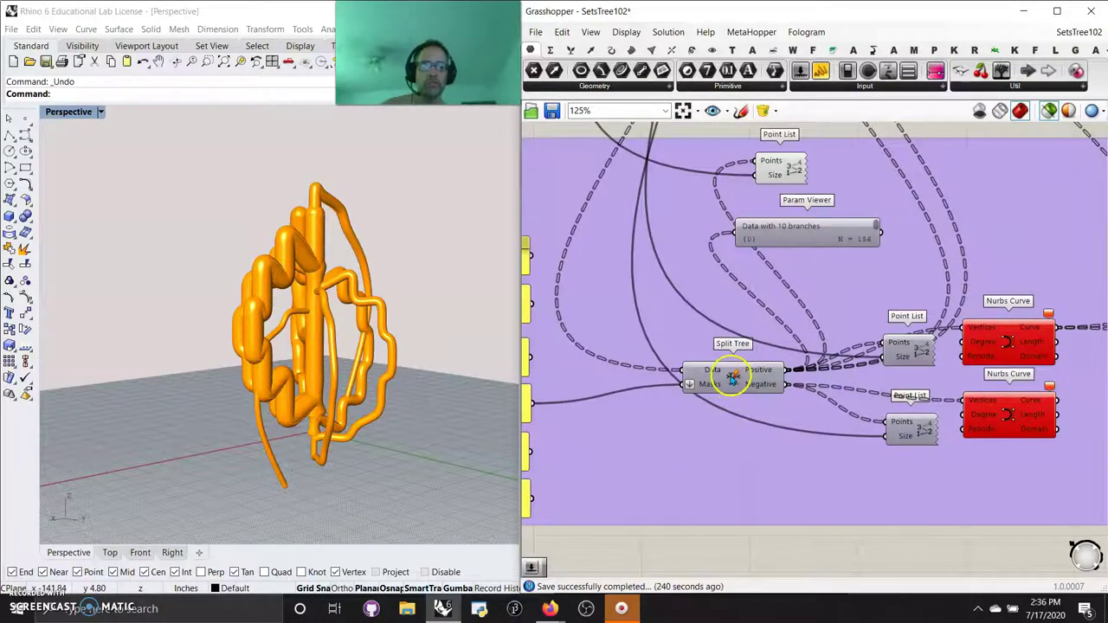
pyautogui.scroll(-3, 733, 381)
pyautogui.scroll(2, 688, 219)
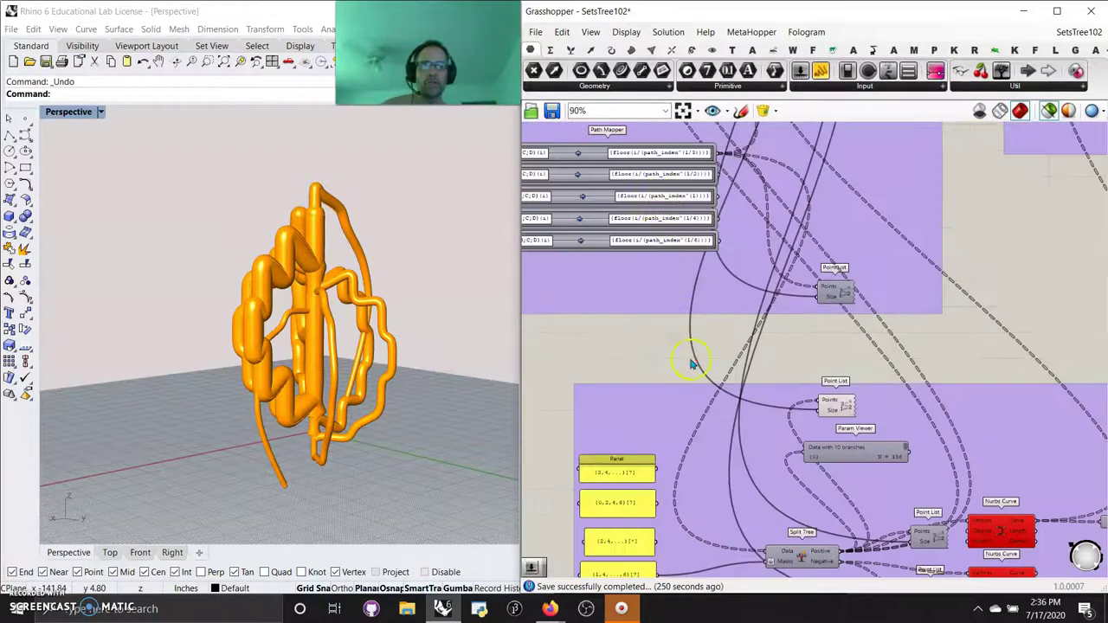
# - Preview the numbered points of the Point List above the Param Viewer in the Split Tree group
pyautogui.moveTo(690, 364); pyautogui.dragTo(618, 239, button='right')
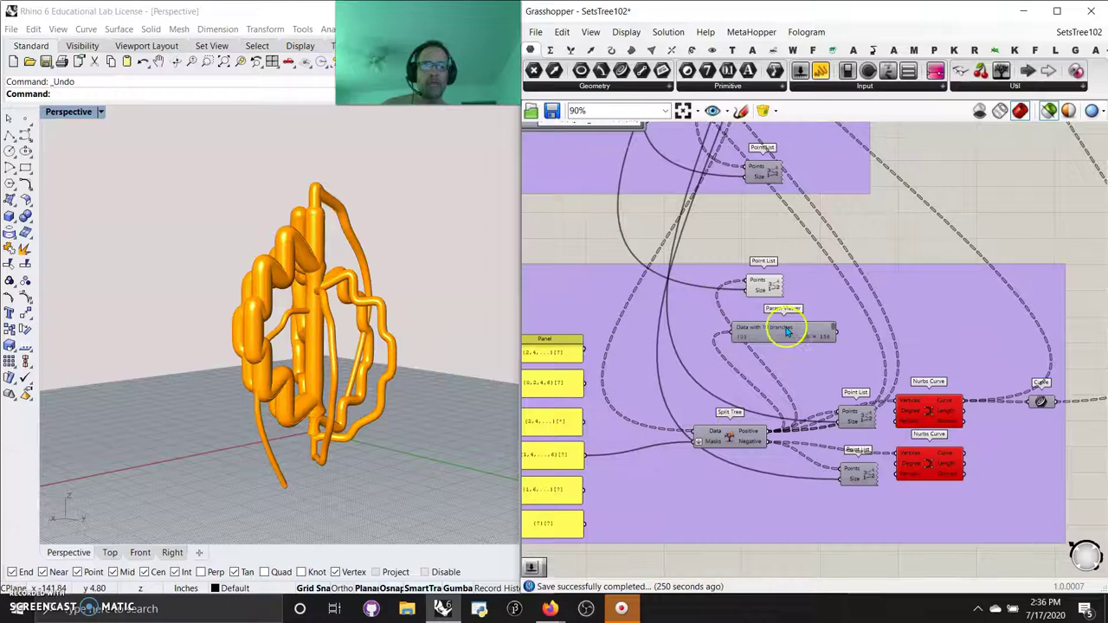
pyautogui.click(764, 288)
pyautogui.moveTo(306, 450)
pyautogui.mouseDown(button='right')
pyautogui.moveTo(349, 450)
pyautogui.moveTo(291, 451)
pyautogui.mouseUp(button='right')
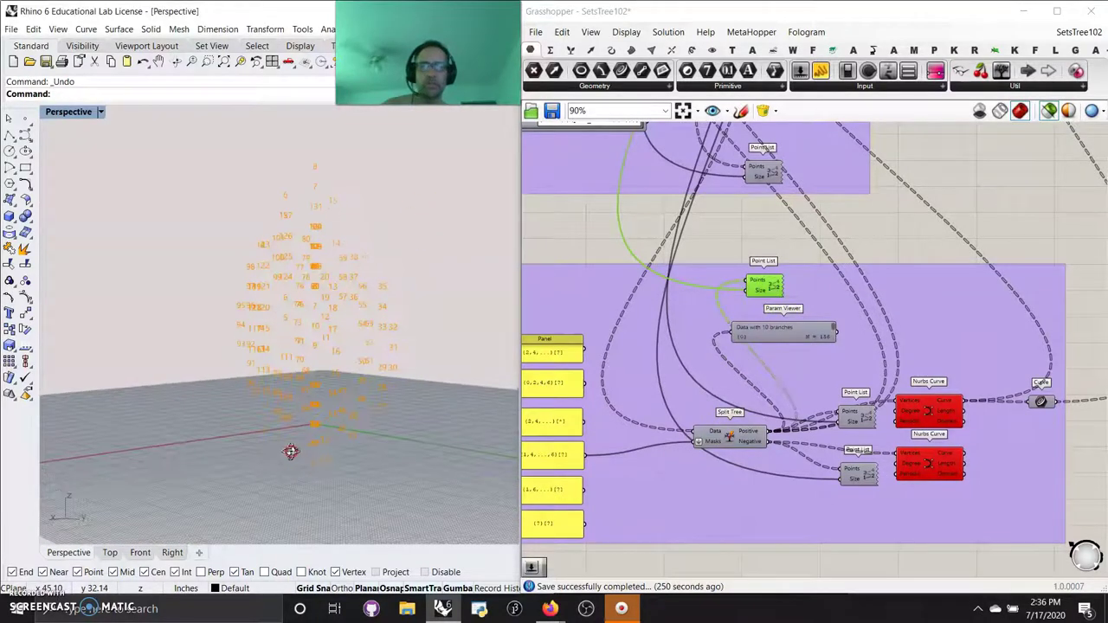
# - Examine the syntax of the mask panels beside the Split Tree, such as {2,4,...}[*] and {0,2,4,6}[?]
pyautogui.moveTo(625, 475); pyautogui.dragTo(745, 435, button='right')
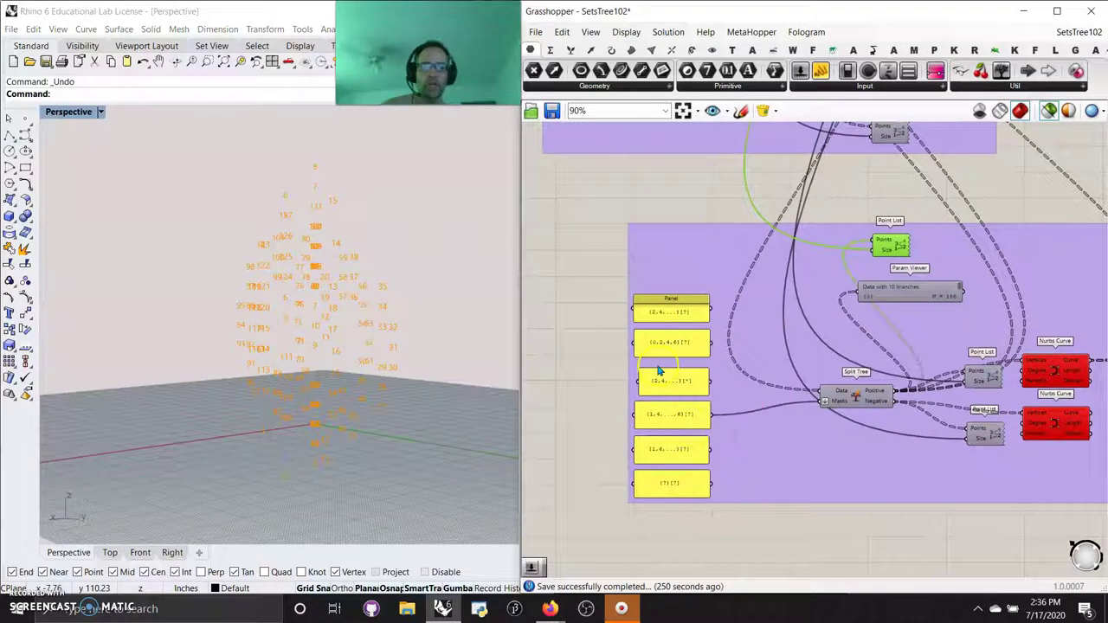
pyautogui.scroll(3, 660, 371)
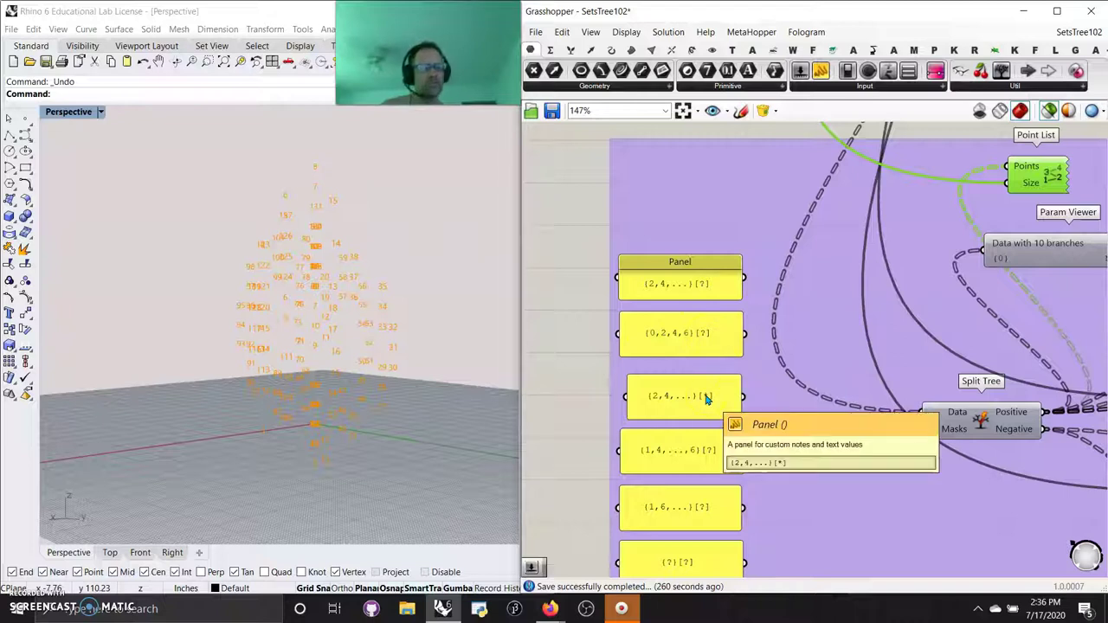
pyautogui.click(708, 362)
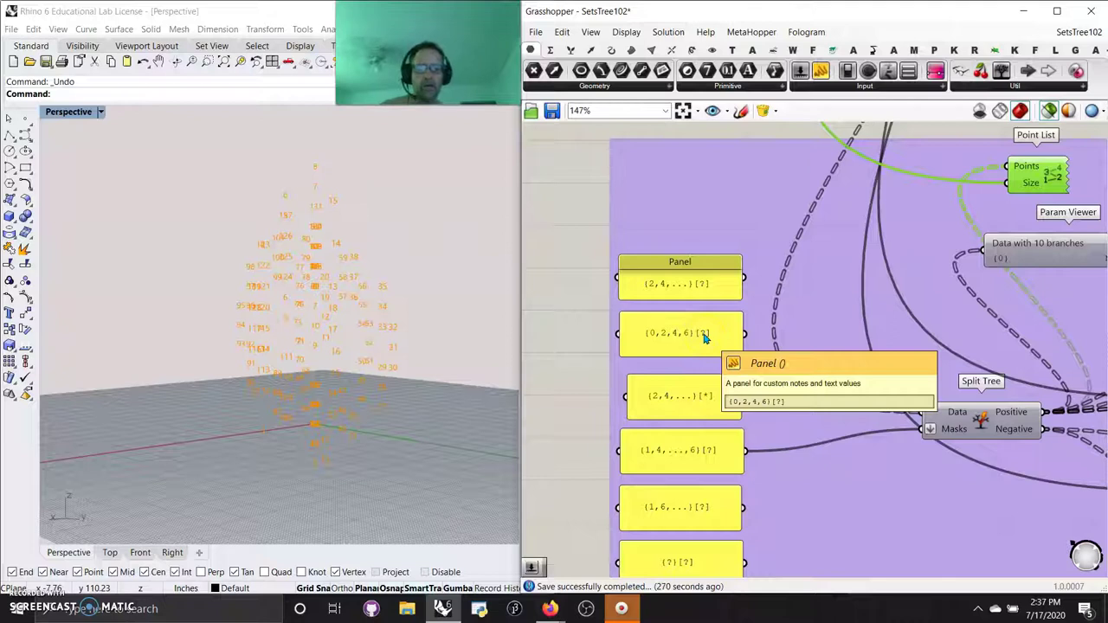
pyautogui.click(706, 365)
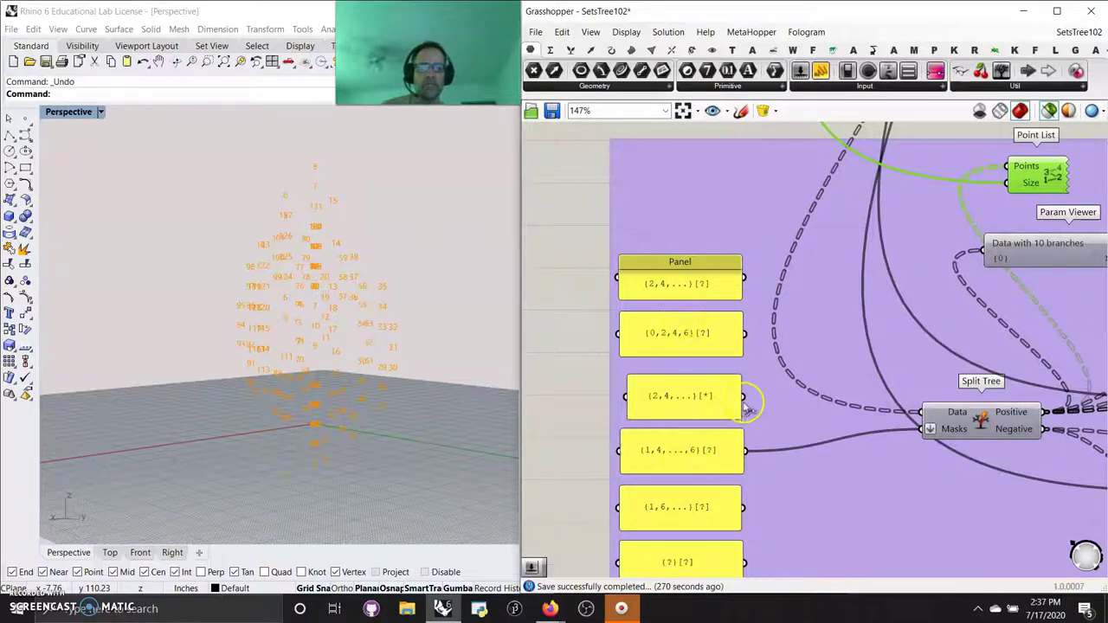
# - Compare the previews of the Point Lists on the Split Tree's Negative and Positive outputs
pyautogui.scroll(-4, 953, 433)
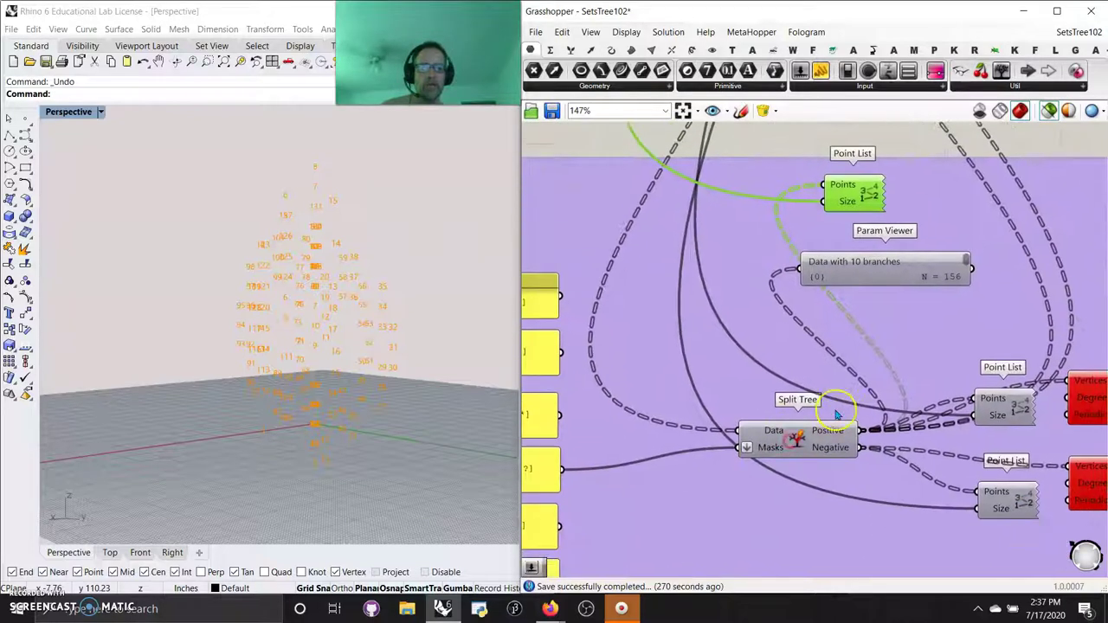
pyautogui.click(941, 465)
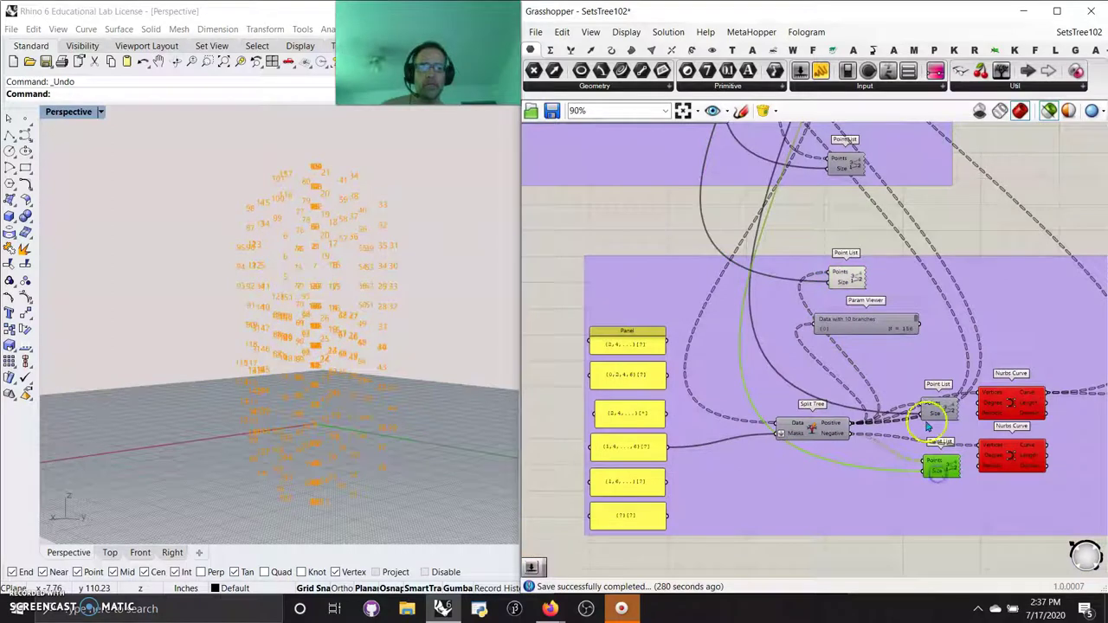
pyautogui.click(939, 408)
pyautogui.moveTo(740, 471); pyautogui.dragTo(863, 459, button='right')
pyautogui.scroll(4, 811, 329)
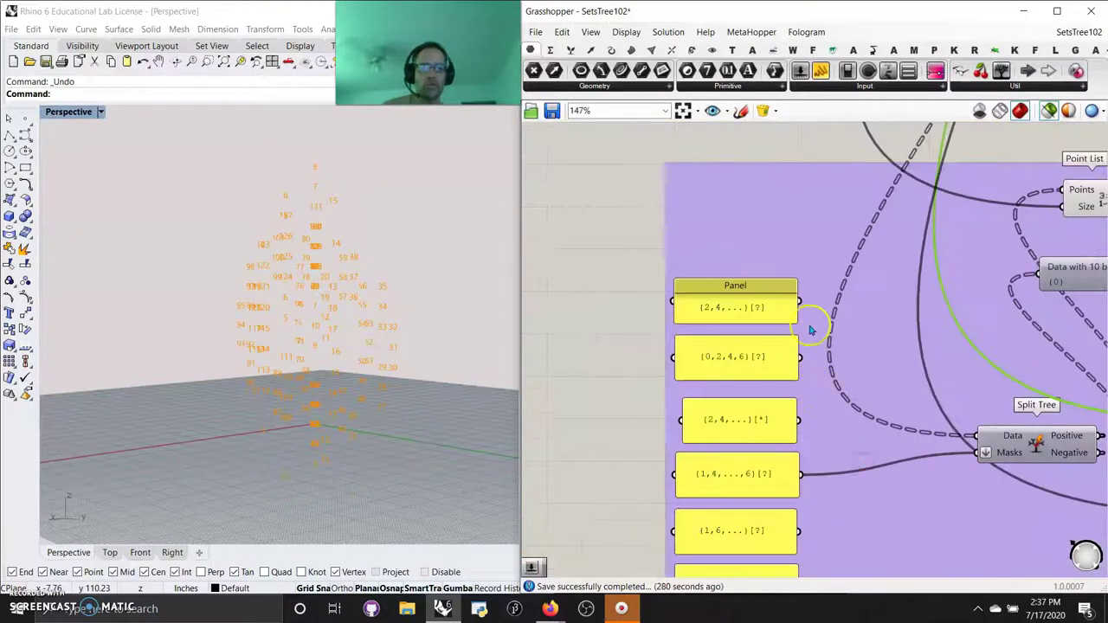
pyautogui.moveTo(807, 316); pyautogui.dragTo(979, 437)
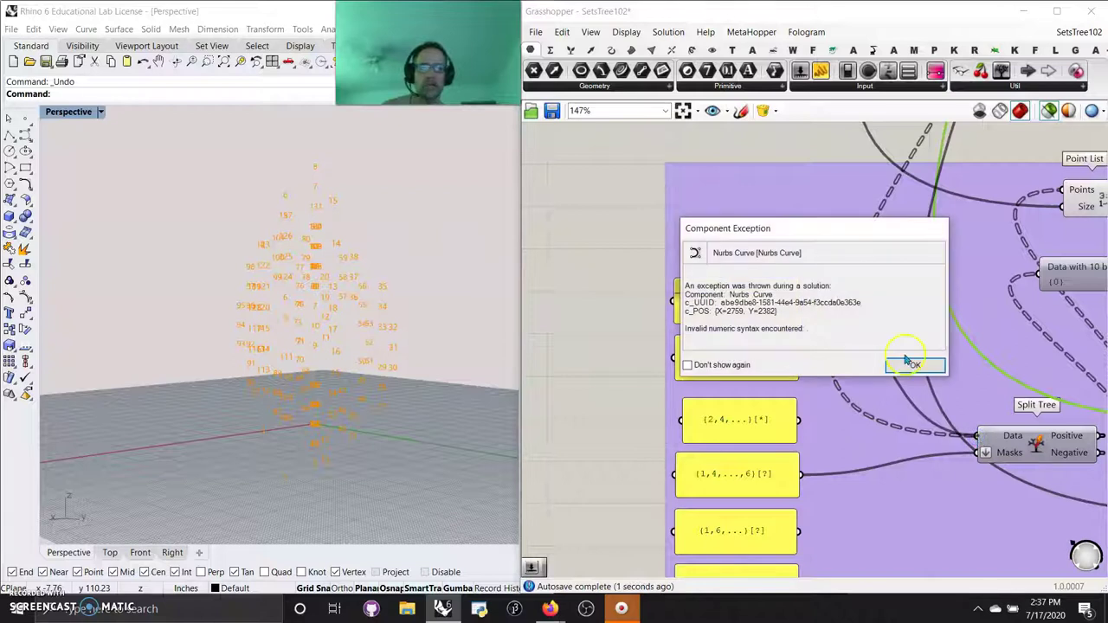
pyautogui.click(908, 363)
pyautogui.click(916, 364)
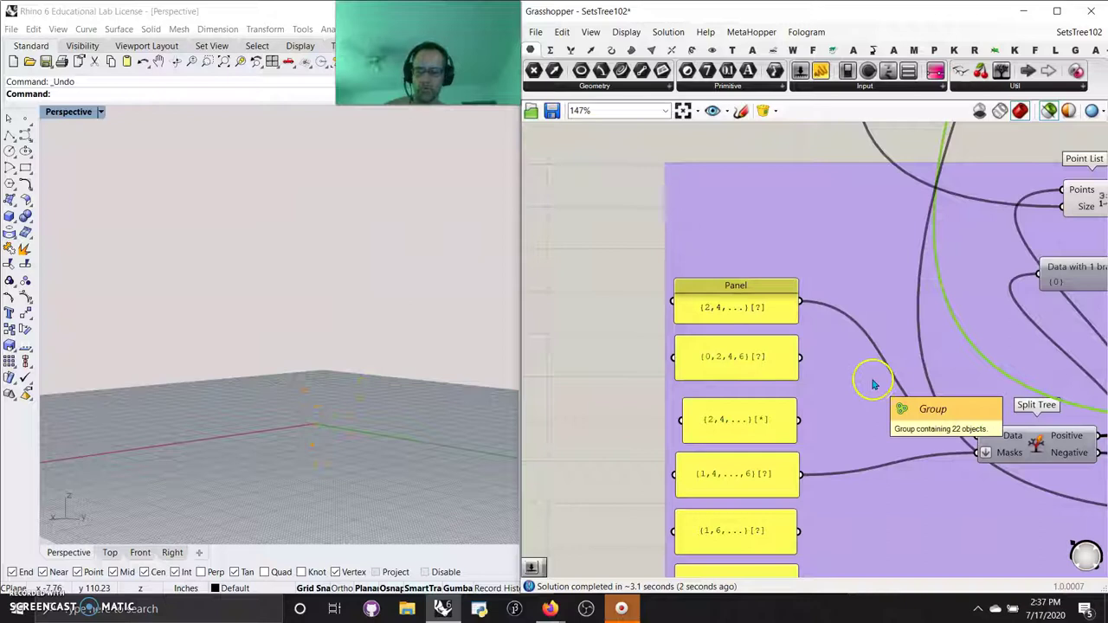
pyautogui.hotkey('ctrl', 'z')
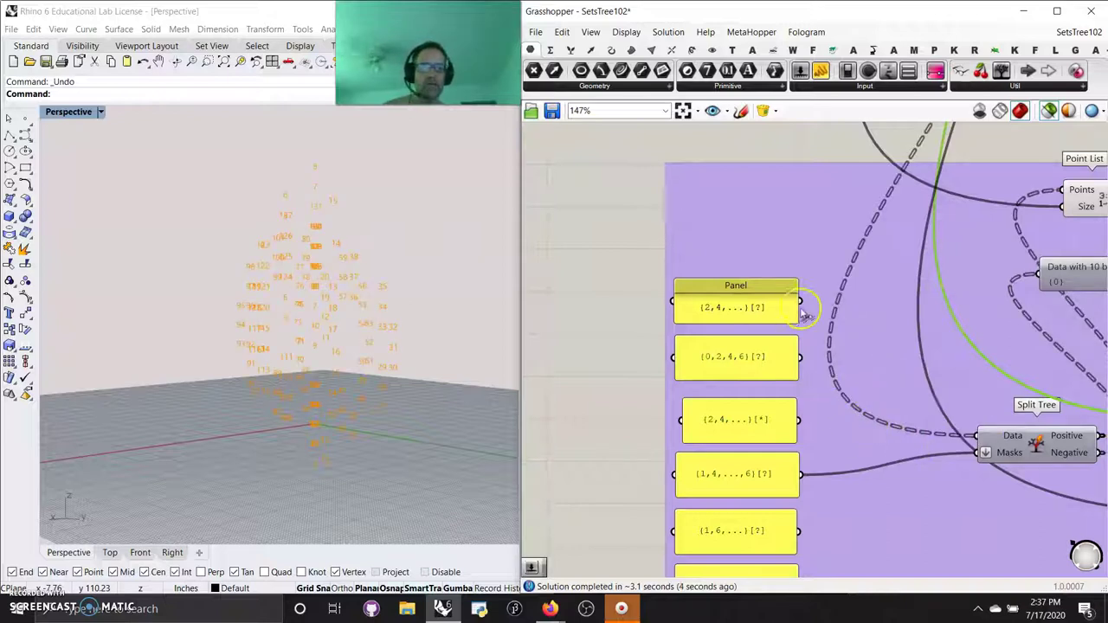
# - Try the {2,4,...}[?], {0,2,4,6}[?] and {2,4,...}[*] panels one after another as the Split Tree's Masks input
pyautogui.moveTo(803, 314); pyautogui.dragTo(976, 456)
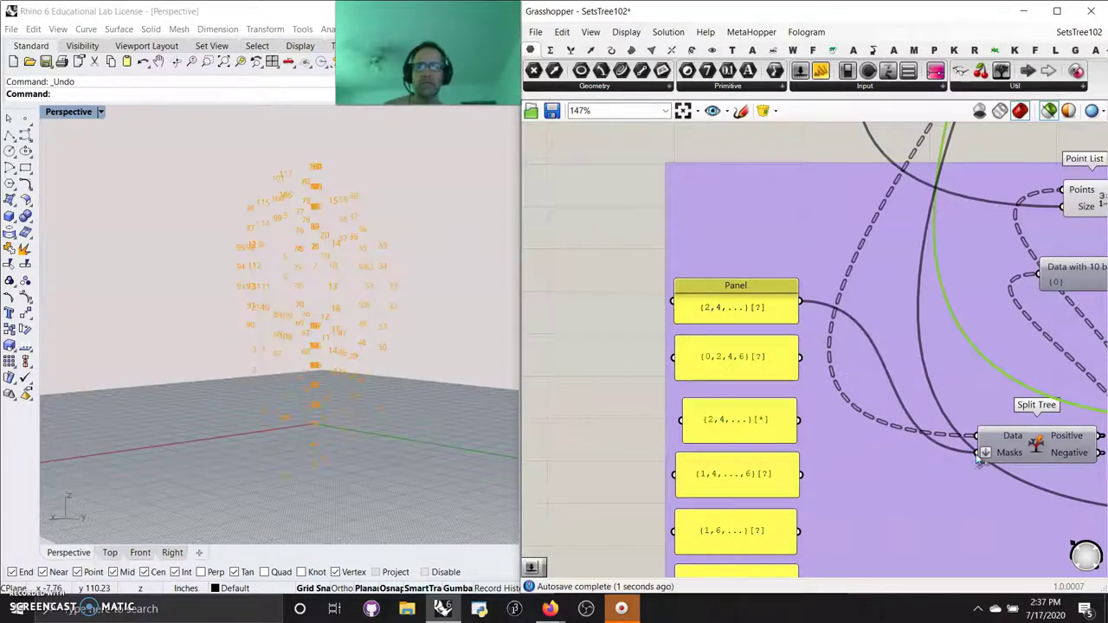
pyautogui.moveTo(808, 365); pyautogui.dragTo(970, 449)
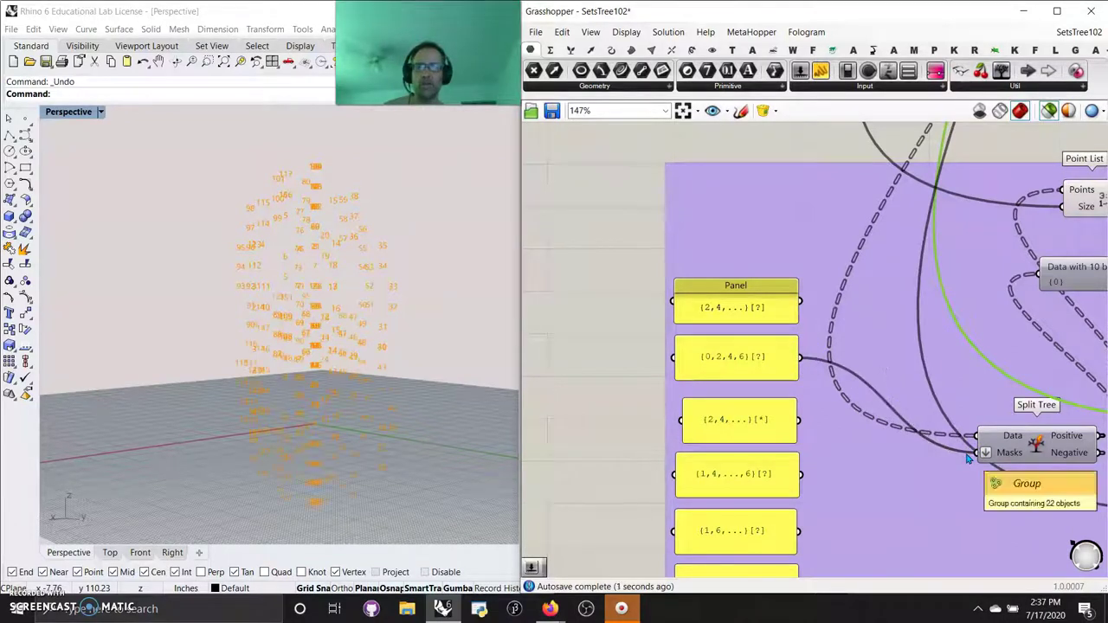
pyautogui.moveTo(803, 425); pyautogui.dragTo(968, 458)
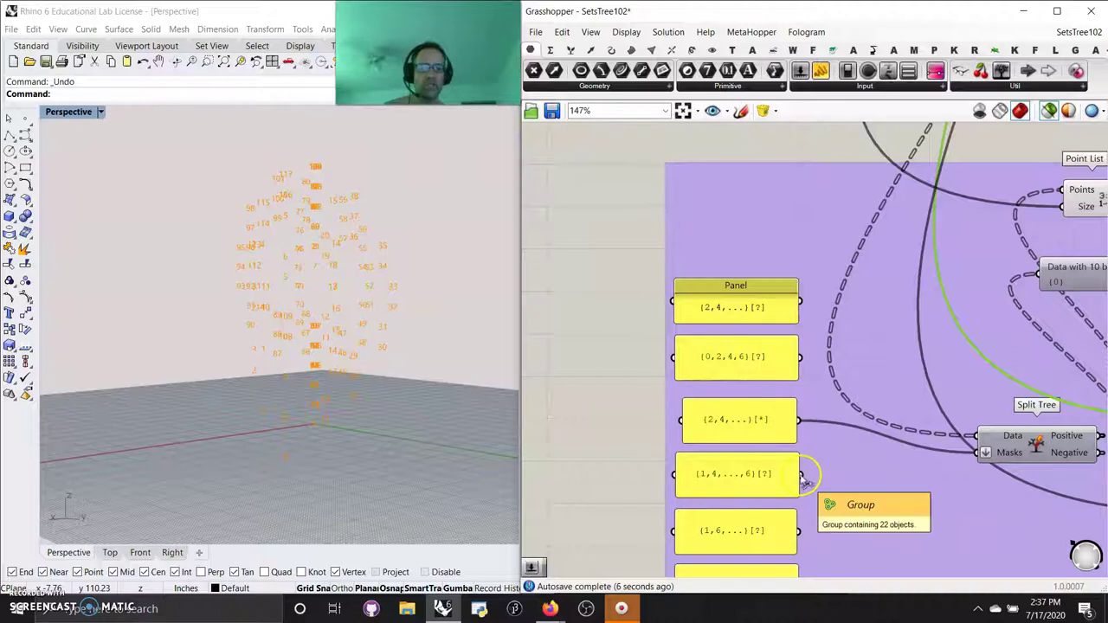
# - Try the {1,4,...,6}[?] and {1,6,...}[?] panels as the Split Tree's Masks input
pyautogui.keyDown('shift'); pyautogui.moveTo(800, 474); pyautogui.dragTo(970, 453); pyautogui.keyUp('shift')
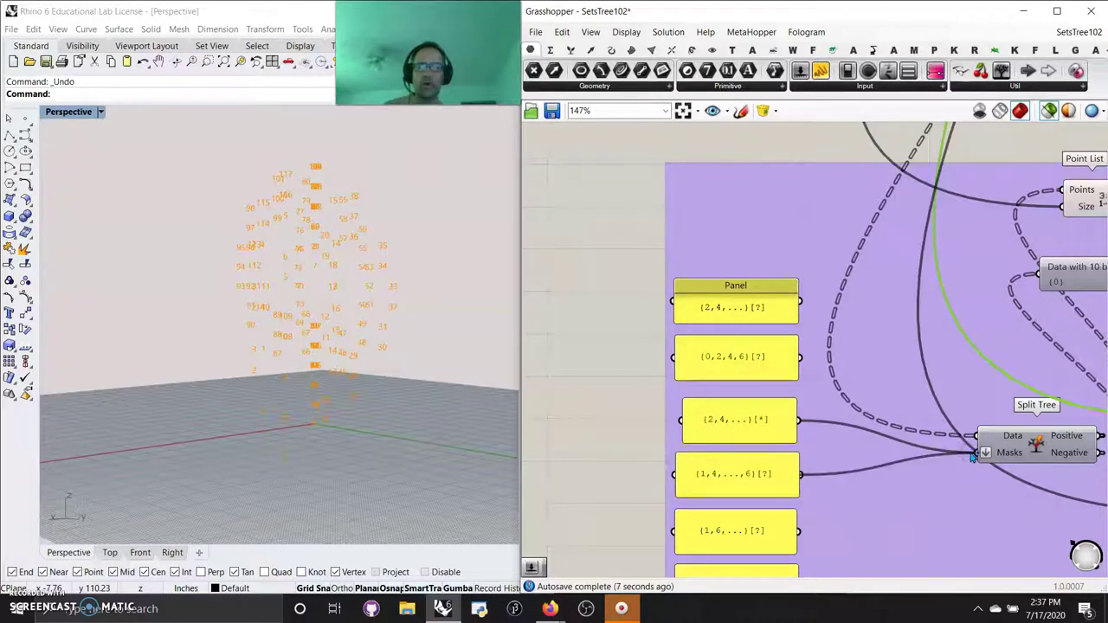
pyautogui.click(807, 512)
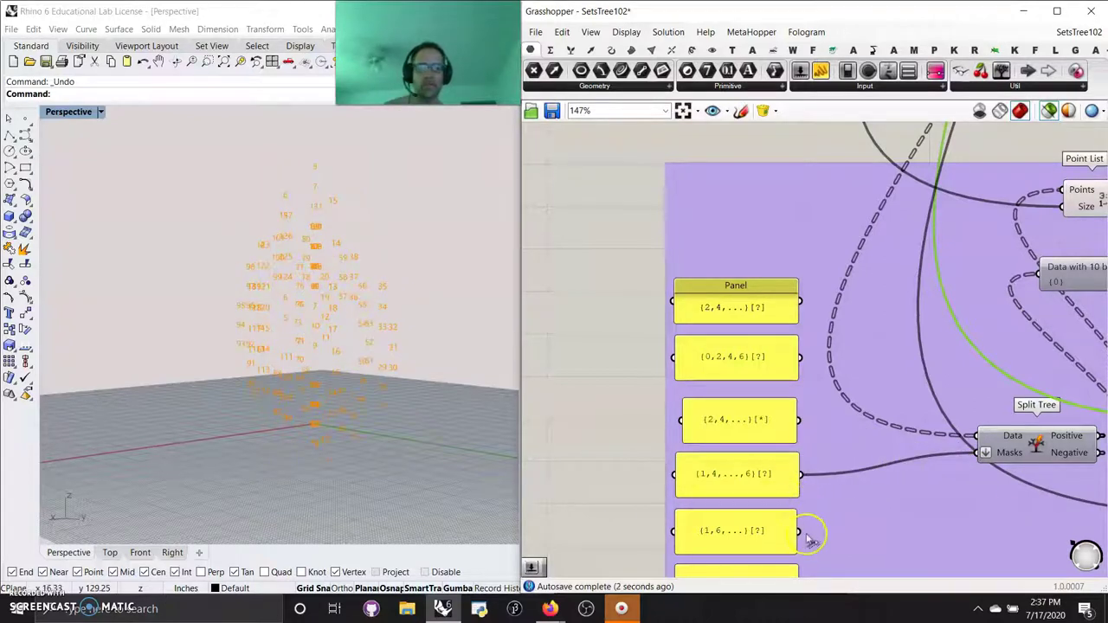
pyautogui.keyDown('shift'); pyautogui.moveTo(809, 539); pyautogui.dragTo(968, 456); pyautogui.keyUp('shift')
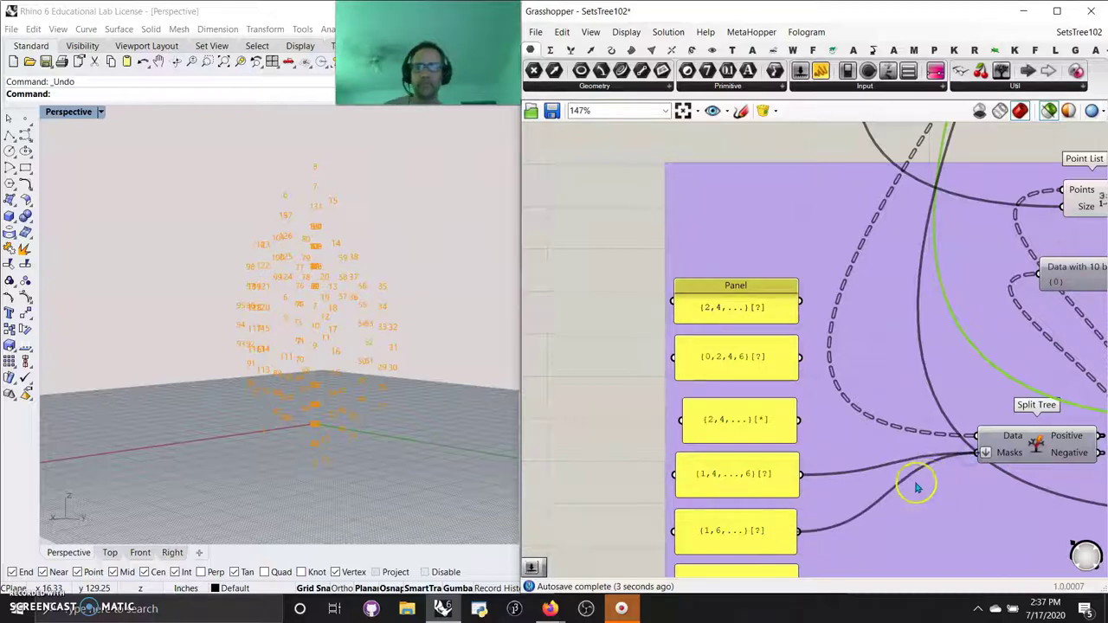
# - Try the {?}[?] panel as the Split Tree's Masks input and view the points from another angle
pyautogui.moveTo(831, 546); pyautogui.dragTo(818, 444, button='right')
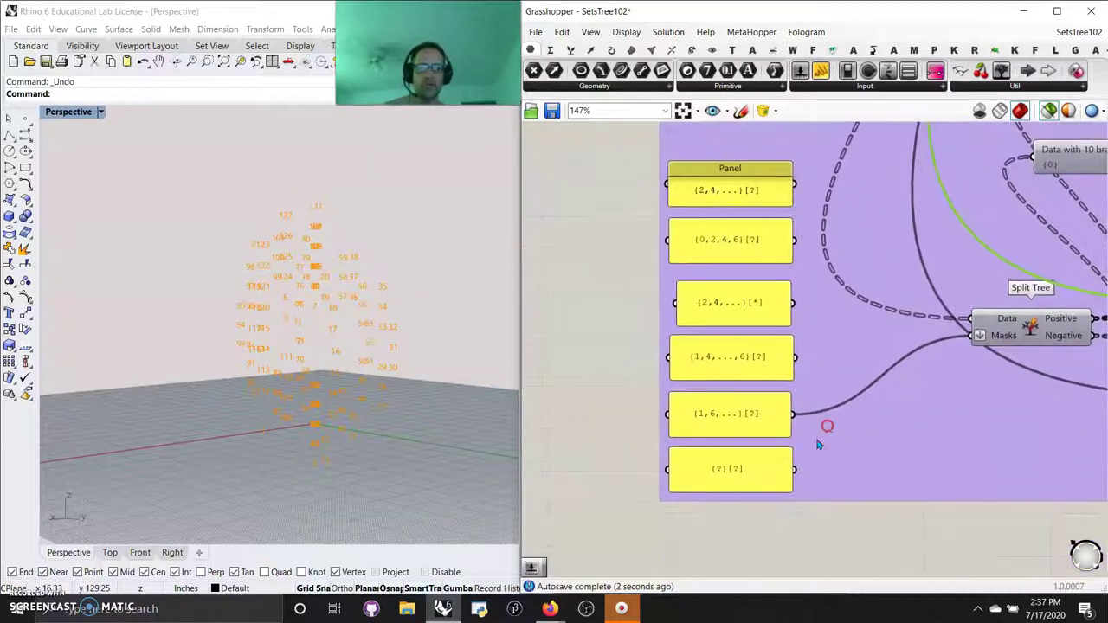
pyautogui.keyDown('shift'); pyautogui.moveTo(794, 470); pyautogui.dragTo(966, 338); pyautogui.keyUp('shift')
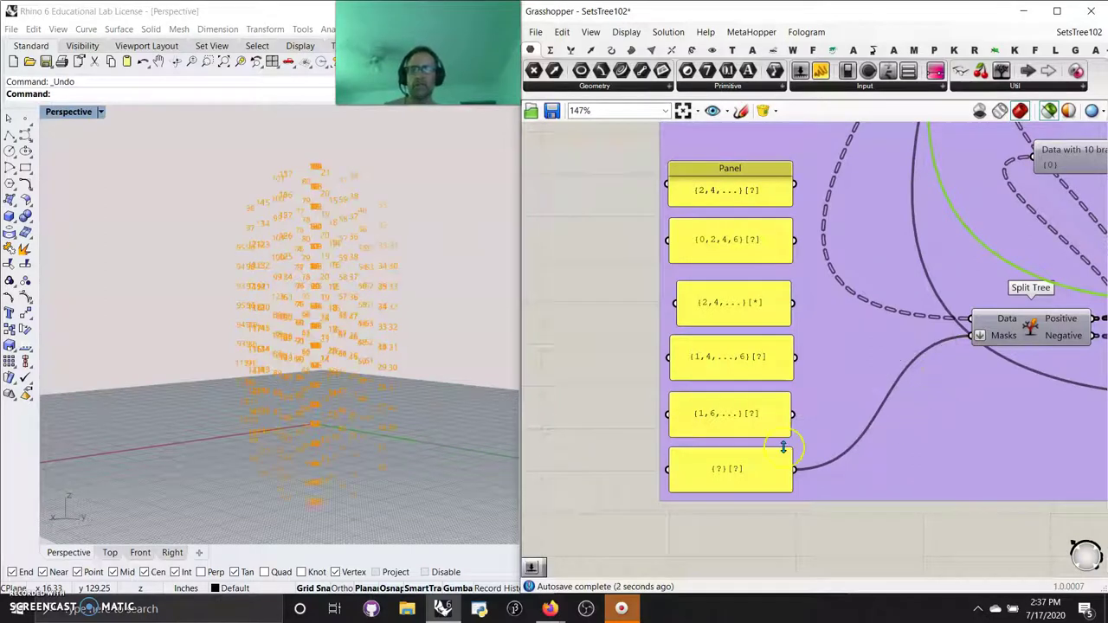
pyautogui.moveTo(431, 314); pyautogui.dragTo(386, 312, button='right')
# - Connect the {2,4,...}[*] panel to the Split Tree's Masks input as its only source
pyautogui.moveTo(875, 347); pyautogui.dragTo(823, 419, button='right')
pyautogui.moveTo(726, 383); pyautogui.dragTo(915, 398)
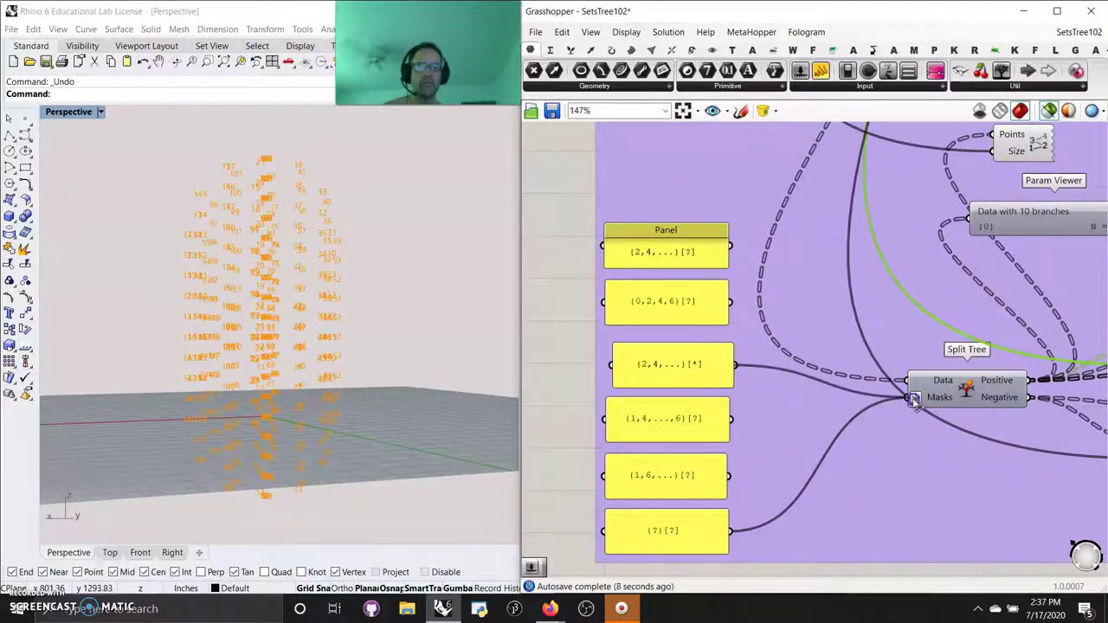
pyautogui.moveTo(968, 457); pyautogui.dragTo(853, 464, button='right')
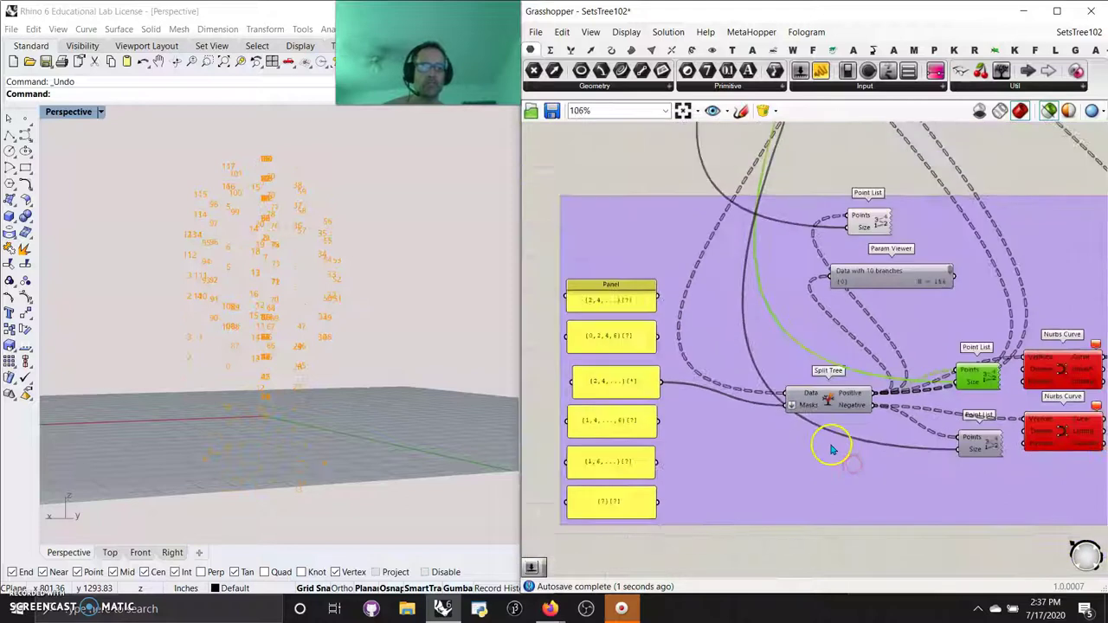
# - Preview the Nurbs Curve on the Split Tree's Positive output, read its error balloon, and preview the Curve container it feeds
pyautogui.scroll(-3, 804, 481)
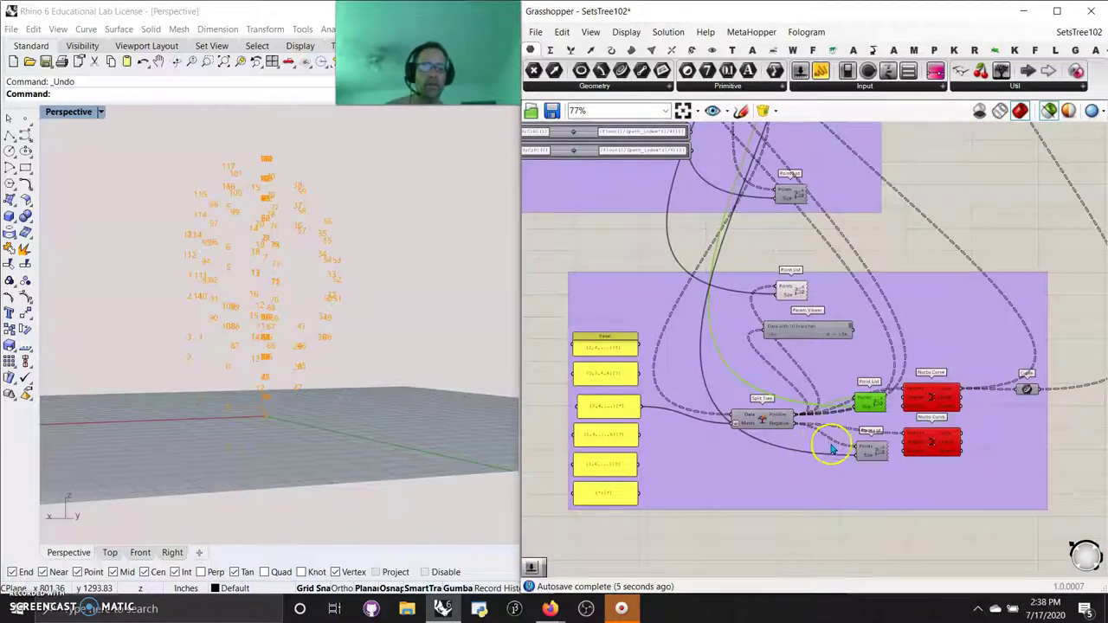
pyautogui.moveTo(1034, 247); pyautogui.dragTo(923, 250, button='right')
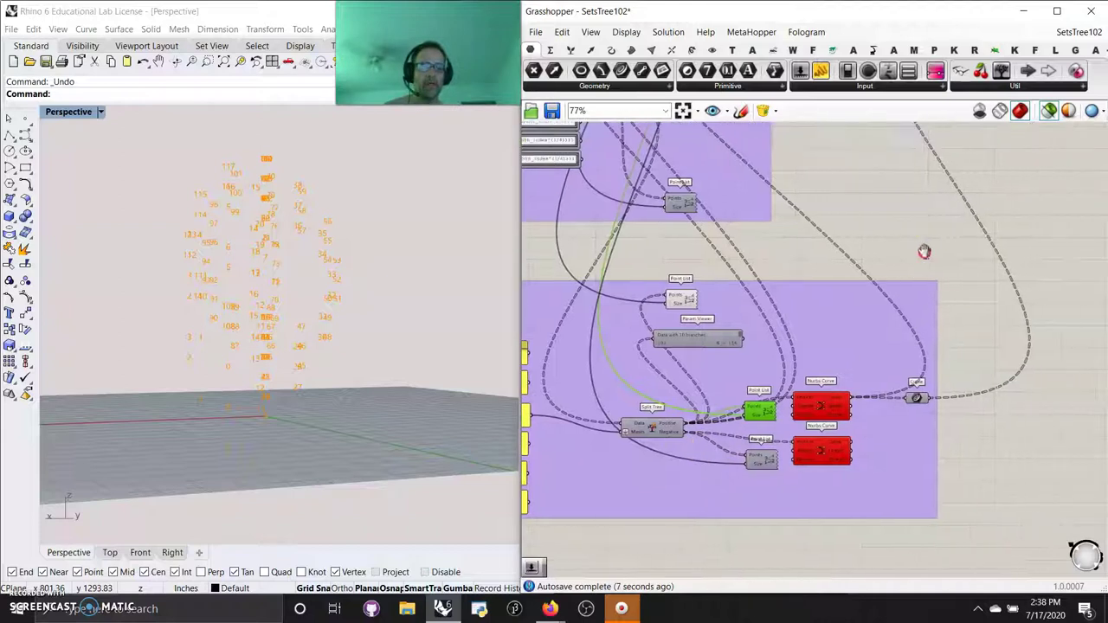
pyautogui.click(817, 407)
pyautogui.scroll(5, 818, 407)
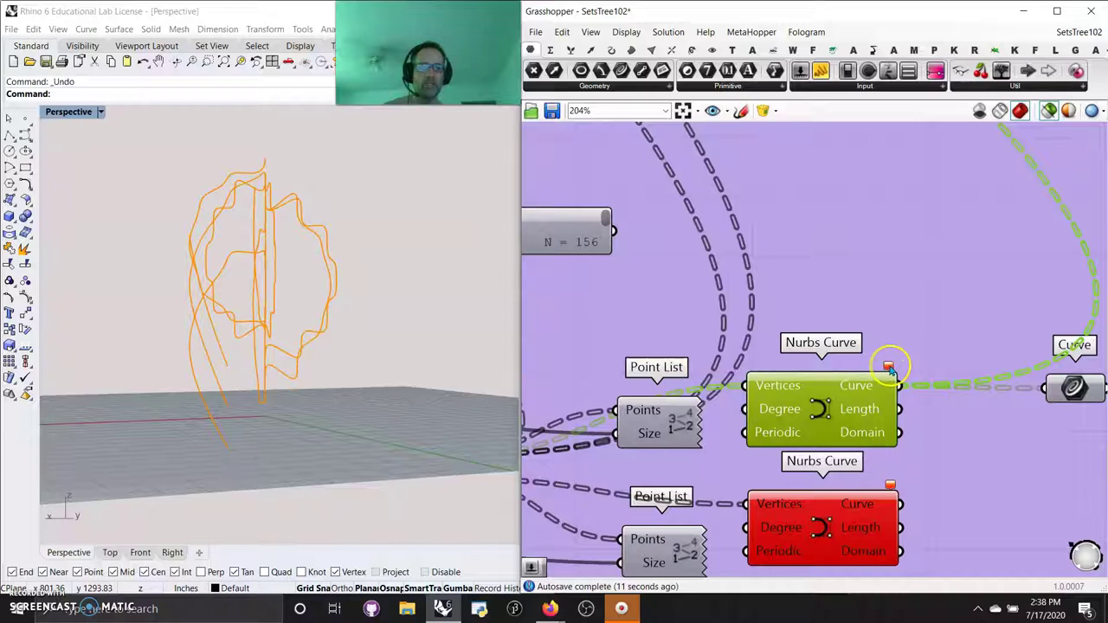
pyautogui.moveTo(889, 369)
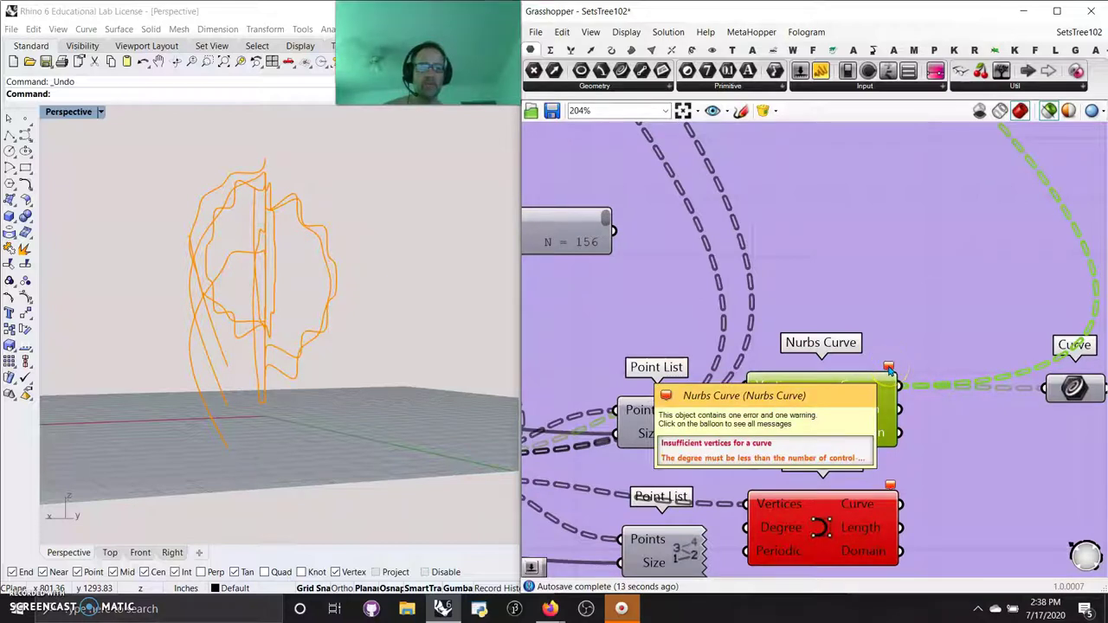
pyautogui.click(889, 369)
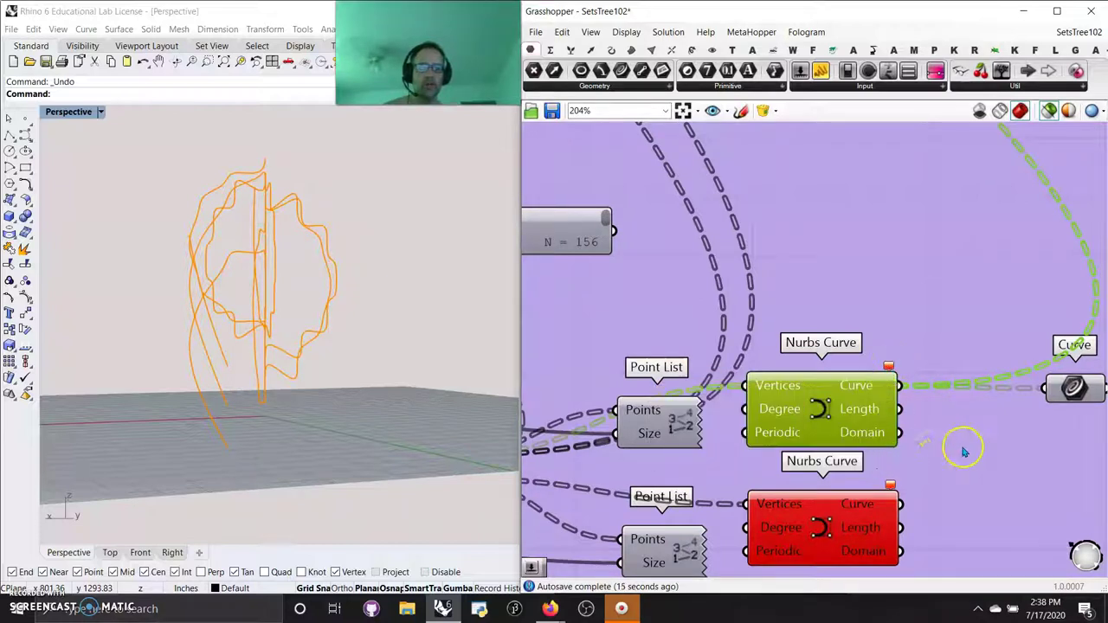
pyautogui.scroll(-3, 952, 441)
pyautogui.click(921, 366)
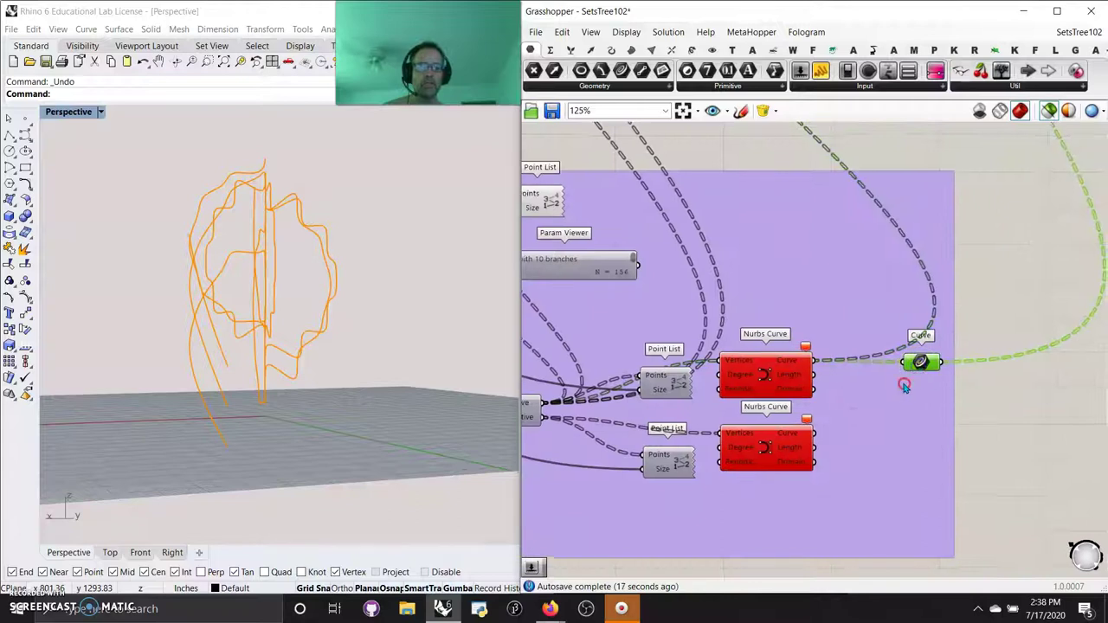
# - Inspect the Remove Empty input of Clean Tree and move its number slider closer beneath the component
pyautogui.moveTo(904, 381); pyautogui.dragTo(950, 504, button='right')
pyautogui.moveTo(736, 299); pyautogui.dragTo(864, 483, button='right')
pyautogui.scroll(-4, 820, 384)
pyautogui.scroll(5, 803, 284)
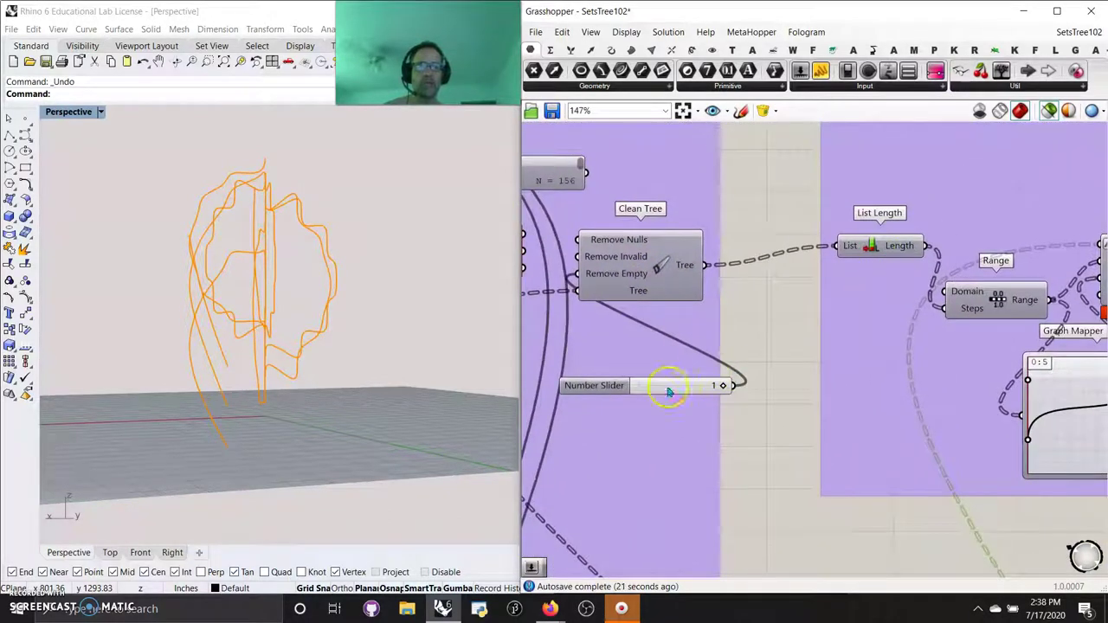
pyautogui.click(608, 275)
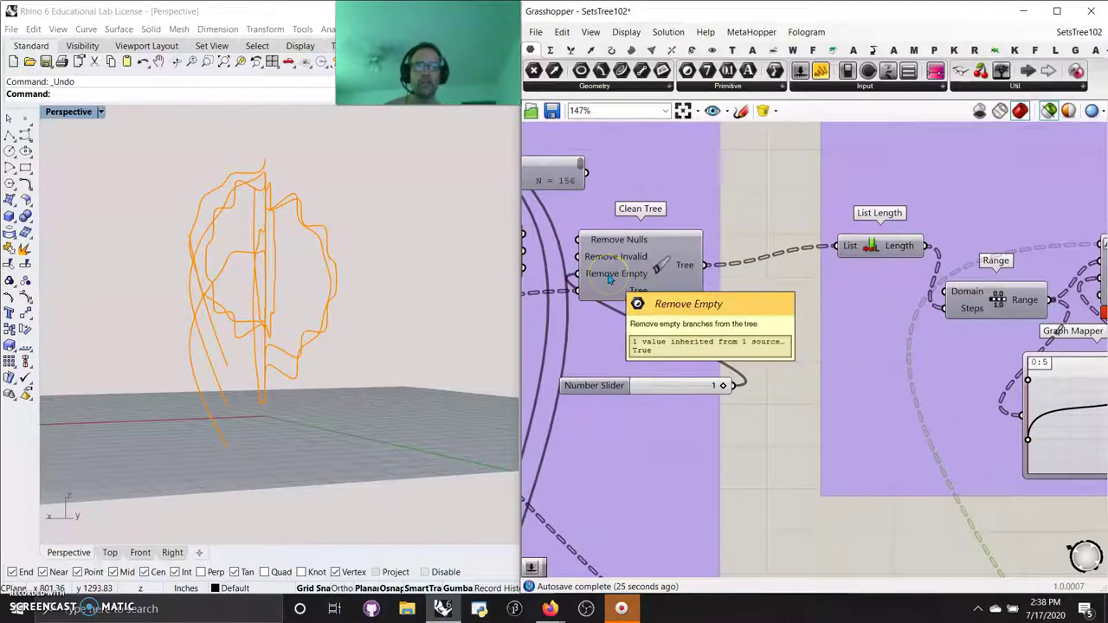
pyautogui.moveTo(667, 389); pyautogui.dragTo(613, 371)
pyautogui.click(594, 280)
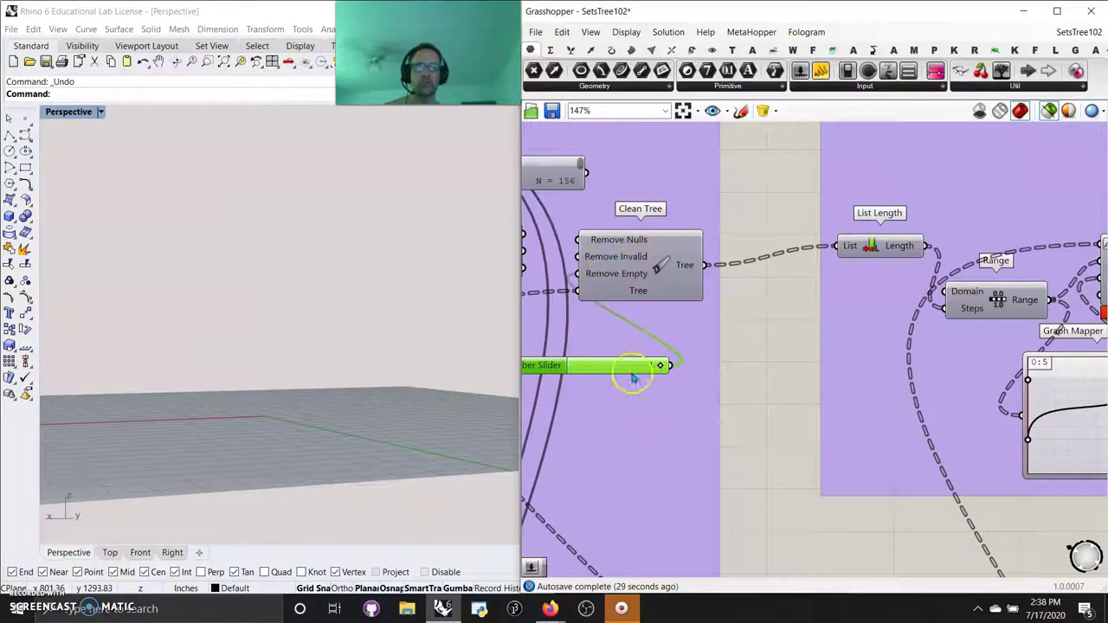
# - Preview the variable pipes from the Pipe Variable component and view them from another angle
pyautogui.moveTo(844, 422); pyautogui.dragTo(674, 421, button='right')
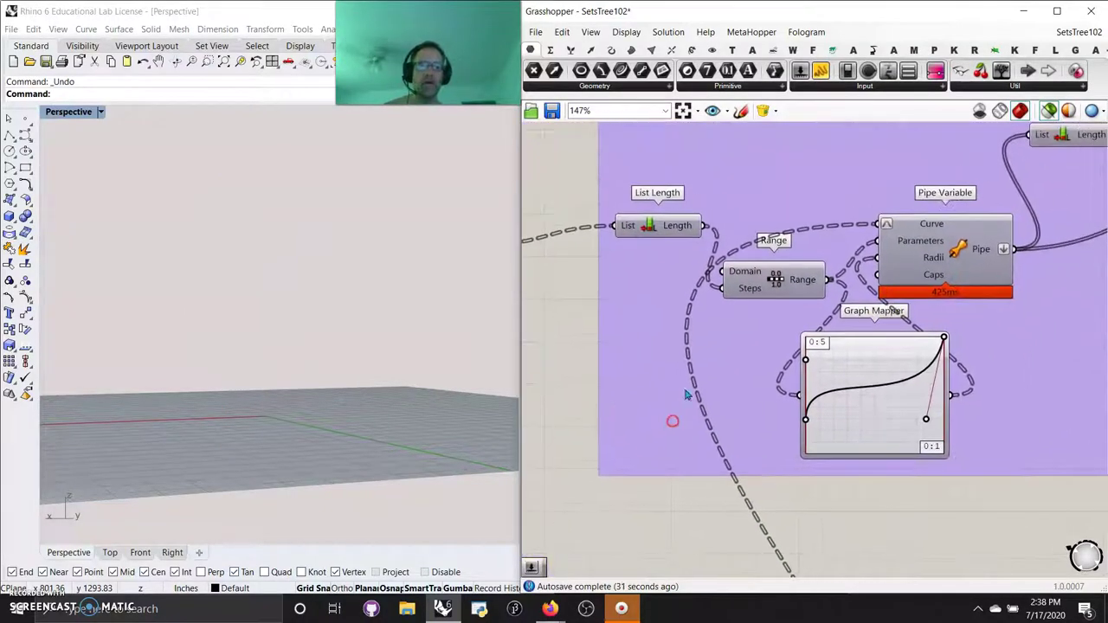
pyautogui.click(969, 255)
pyautogui.moveTo(874, 305); pyautogui.dragTo(641, 362, button='right')
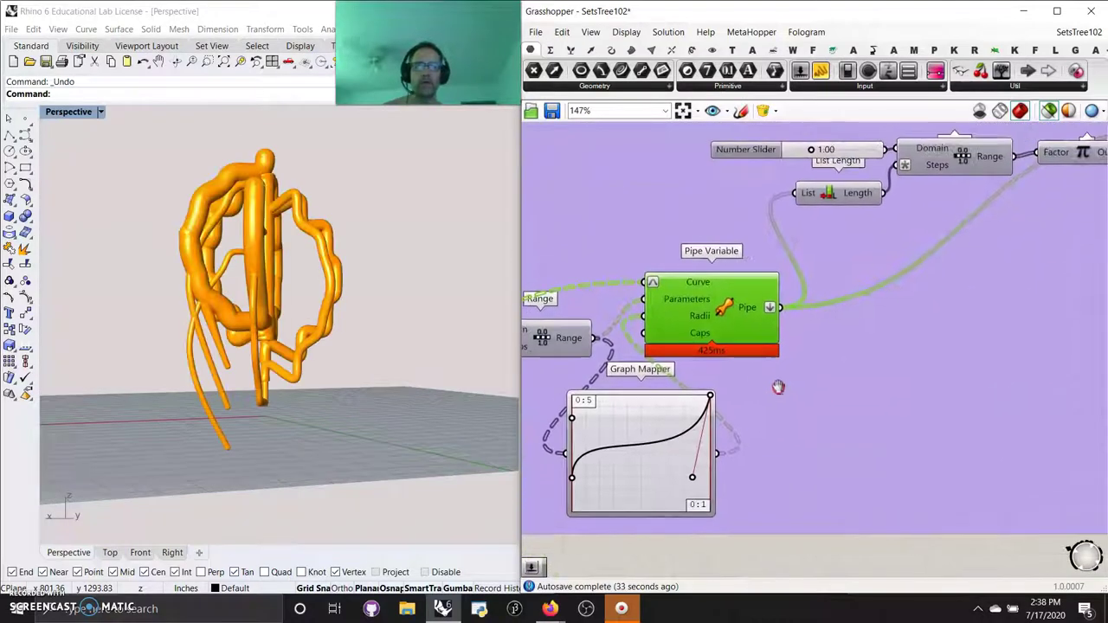
pyautogui.moveTo(363, 346)
pyautogui.mouseDown(button='right')
pyautogui.moveTo(390, 367)
pyautogui.moveTo(368, 354)
pyautogui.mouseUp(button='right')
# - Try the {2,4,...}[?], {0,2,4,6}[?] and {2,4,...}[*] panels in turn as the Split Tree's Masks input, comparing the resulting pipes
pyautogui.moveTo(539, 494); pyautogui.dragTo(856, 363, button='right')
pyautogui.moveTo(782, 378); pyautogui.dragTo(1026, 206, button='right')
pyautogui.moveTo(736, 430); pyautogui.dragTo(922, 302, button='right')
pyautogui.scroll(-2, 835, 405)
pyautogui.scroll(-1, 834, 404)
pyautogui.moveTo(707, 469); pyautogui.dragTo(826, 269, button='right')
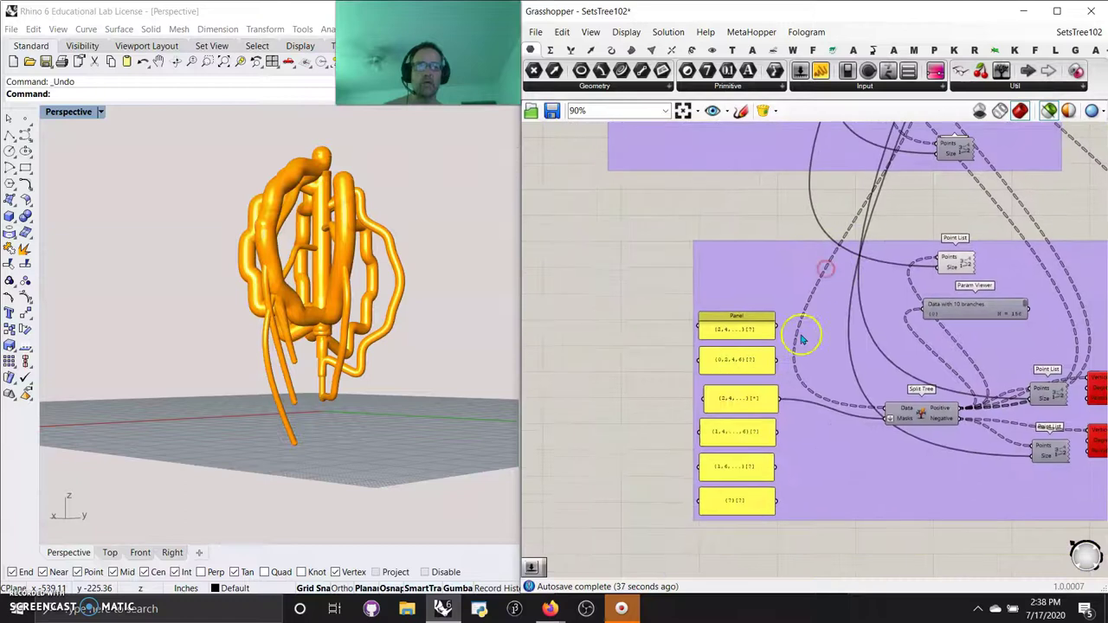
pyautogui.moveTo(819, 366); pyautogui.dragTo(779, 324, button='right')
pyautogui.moveTo(733, 286); pyautogui.dragTo(850, 379)
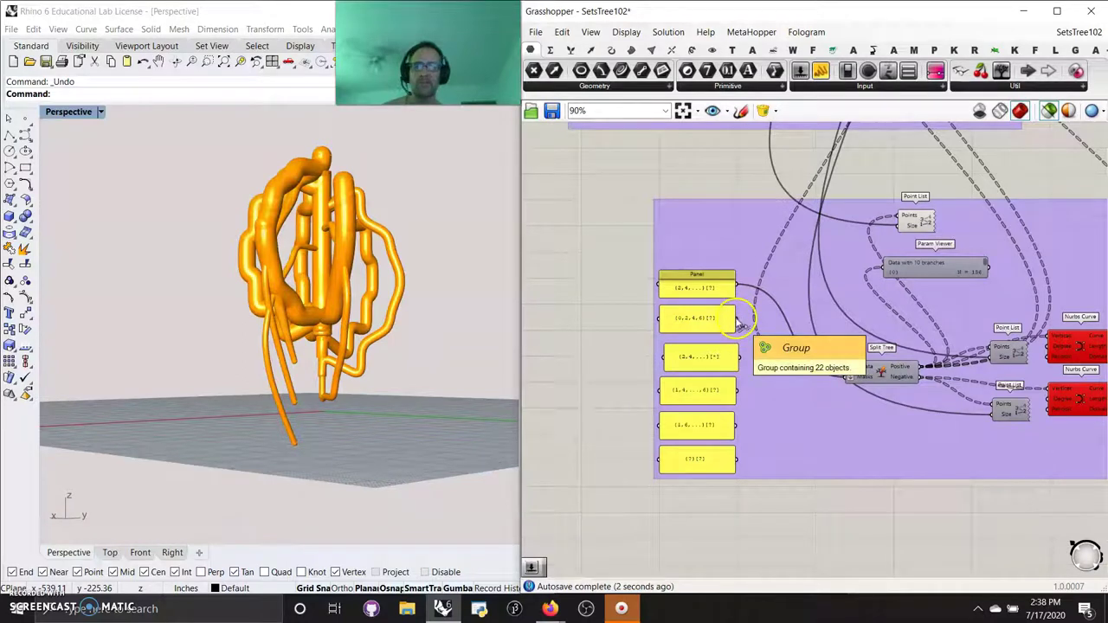
pyautogui.moveTo(740, 320); pyautogui.dragTo(850, 385)
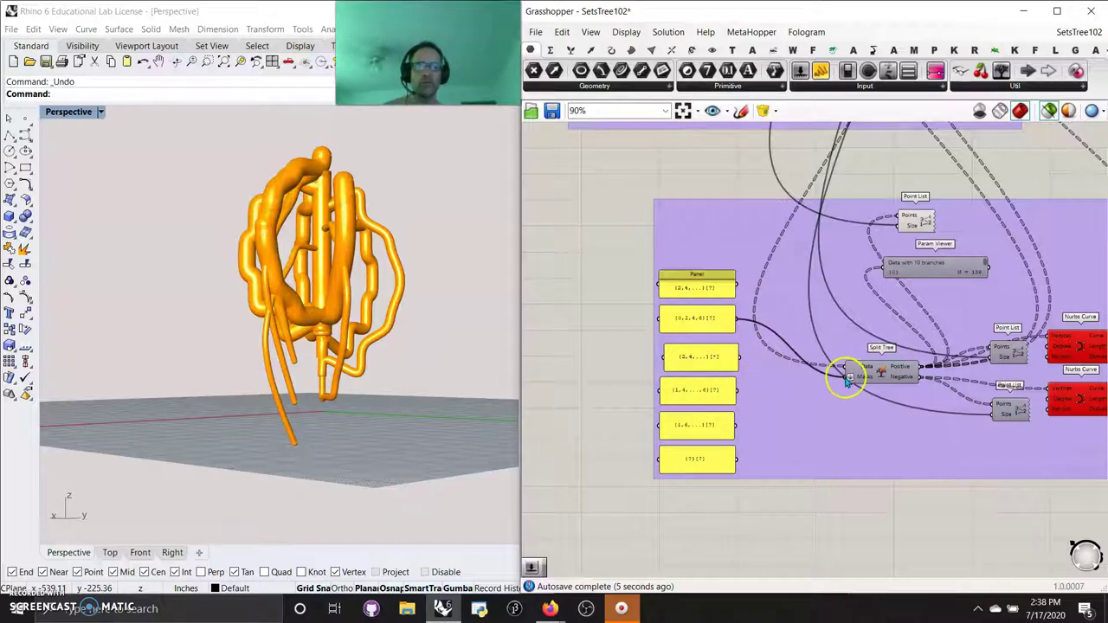
pyautogui.moveTo(847, 380); pyautogui.dragTo(740, 356)
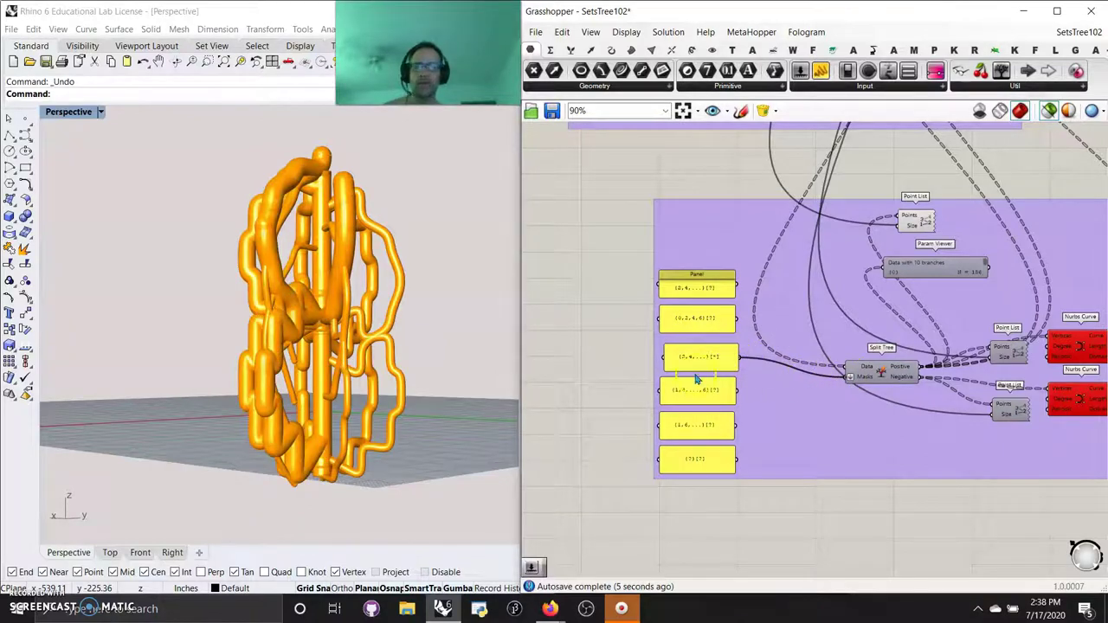
pyautogui.moveTo(376, 368)
pyautogui.mouseDown(button='right')
pyautogui.moveTo(354, 391)
pyautogui.moveTo(374, 389)
pyautogui.mouseUp(button='right')
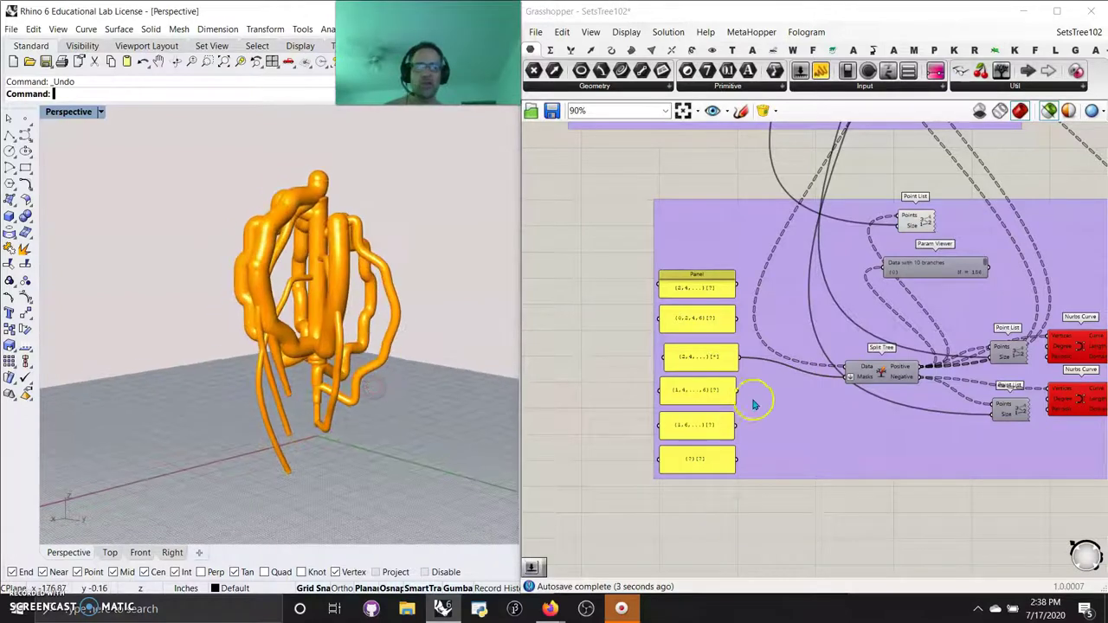
# - Connect the {1,4,...,6}[?] panel to the Split Tree's Masks input as its only source and view the pipes from another angle
pyautogui.moveTo(737, 389); pyautogui.dragTo(848, 377)
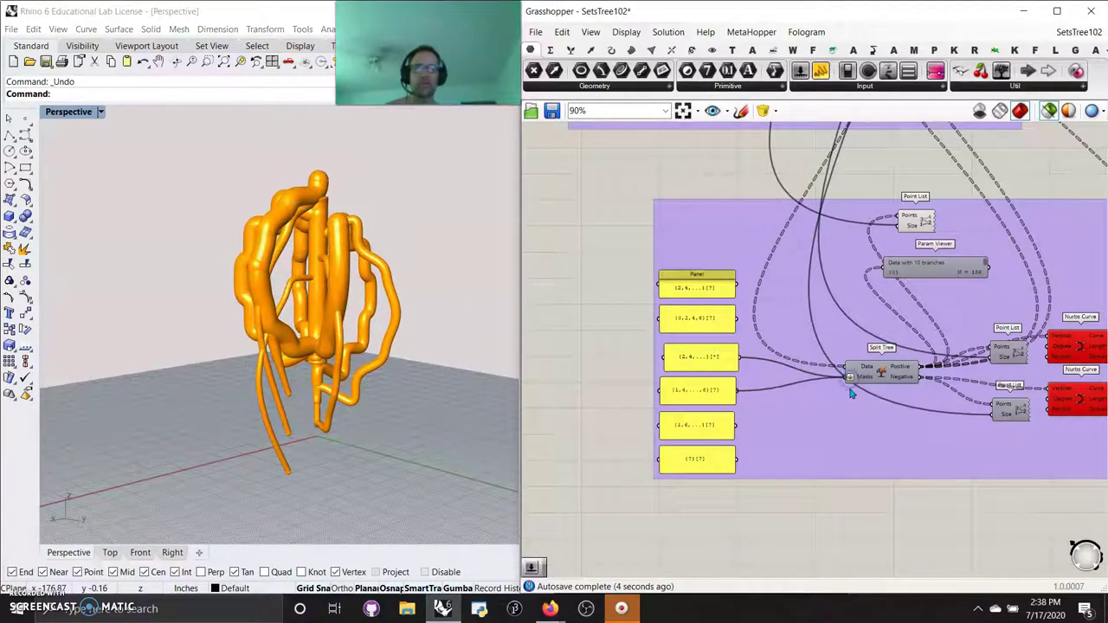
pyautogui.click(844, 420)
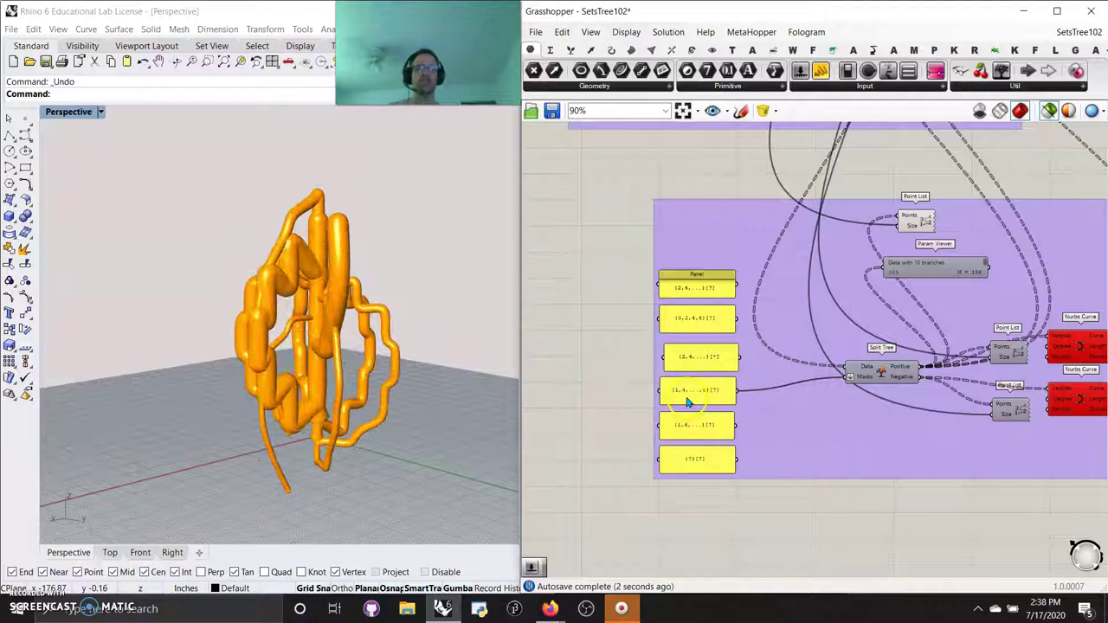
pyautogui.click(425, 470)
pyautogui.moveTo(425, 470); pyautogui.dragTo(477, 414, button='right')
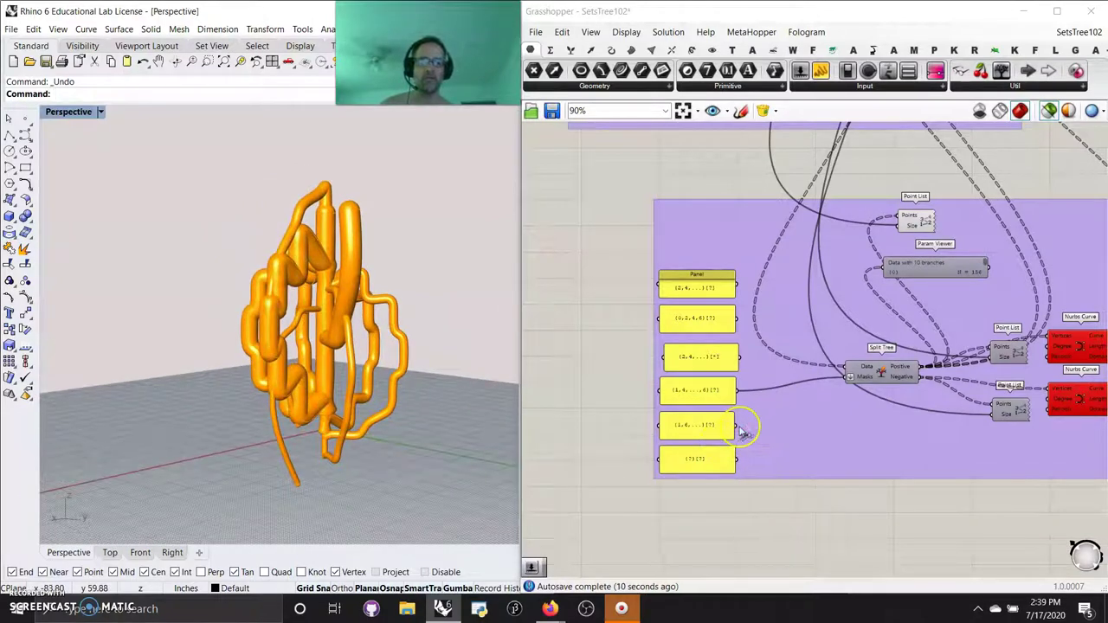
# - Try prefixing the branch path 0;2; inside the {1,4,...,6}[?] mask panel, then remove it and close the editor
pyautogui.scroll(5, 695, 404)
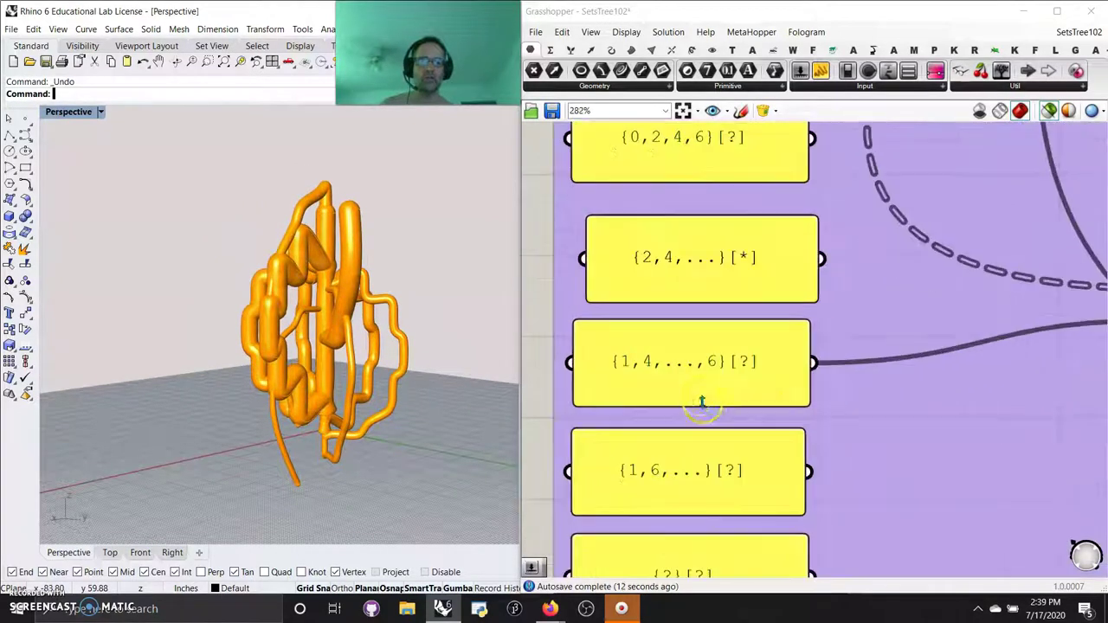
pyautogui.doubleClick(650, 364)
pyautogui.click(624, 332)
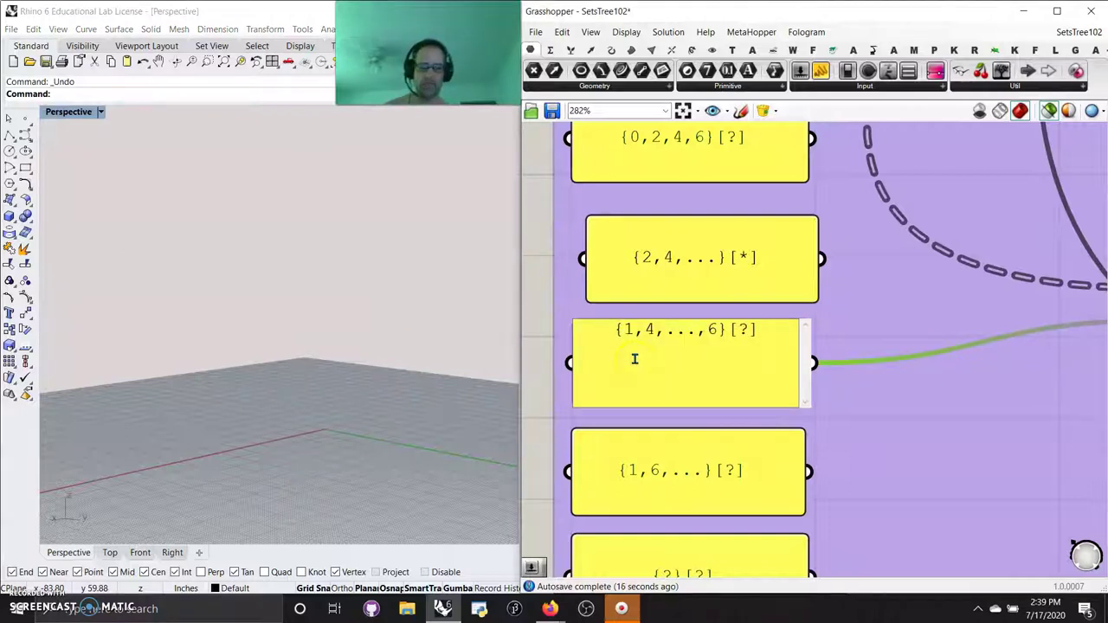
pyautogui.write('0;2')
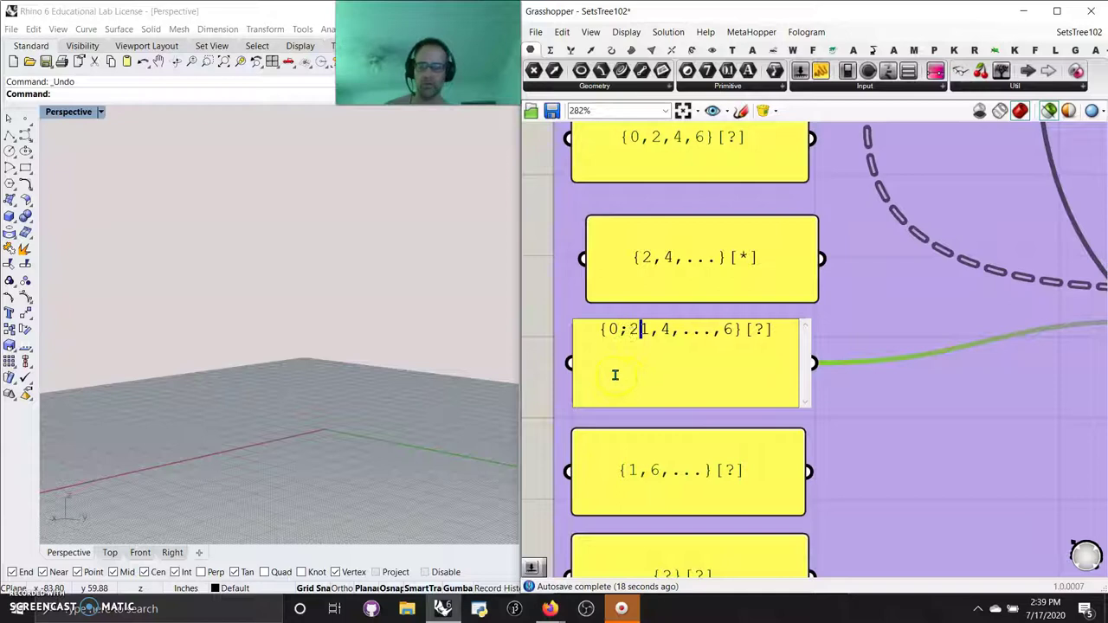
pyautogui.write(';')
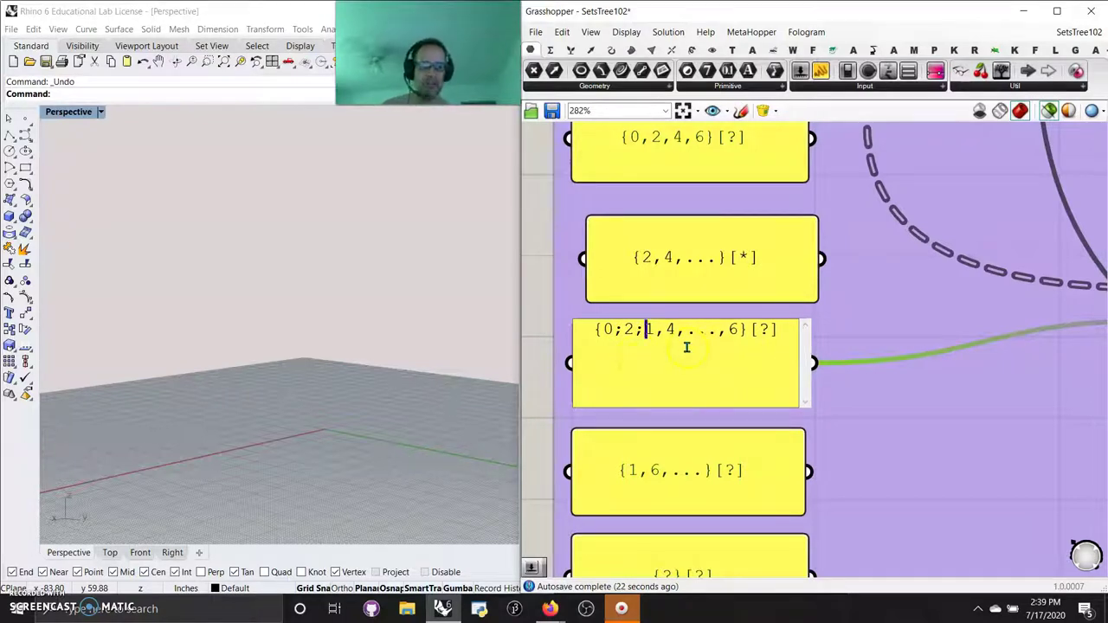
pyautogui.press('BackSpace')
pyautogui.press('BackSpace')
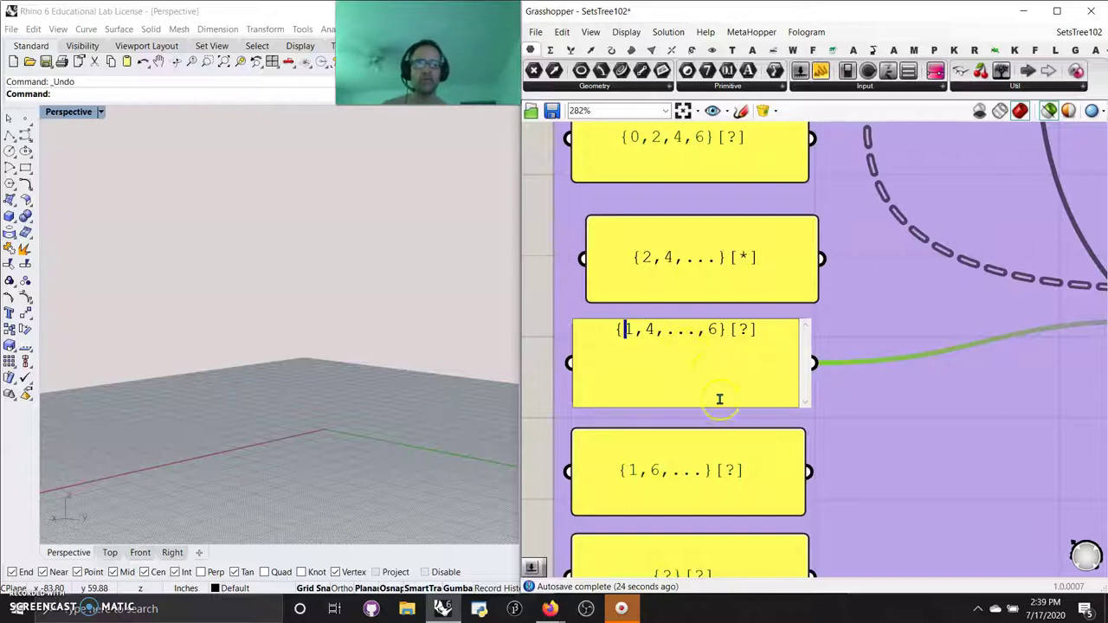
pyautogui.click(554, 397)
pyautogui.scroll(-5, 744, 337)
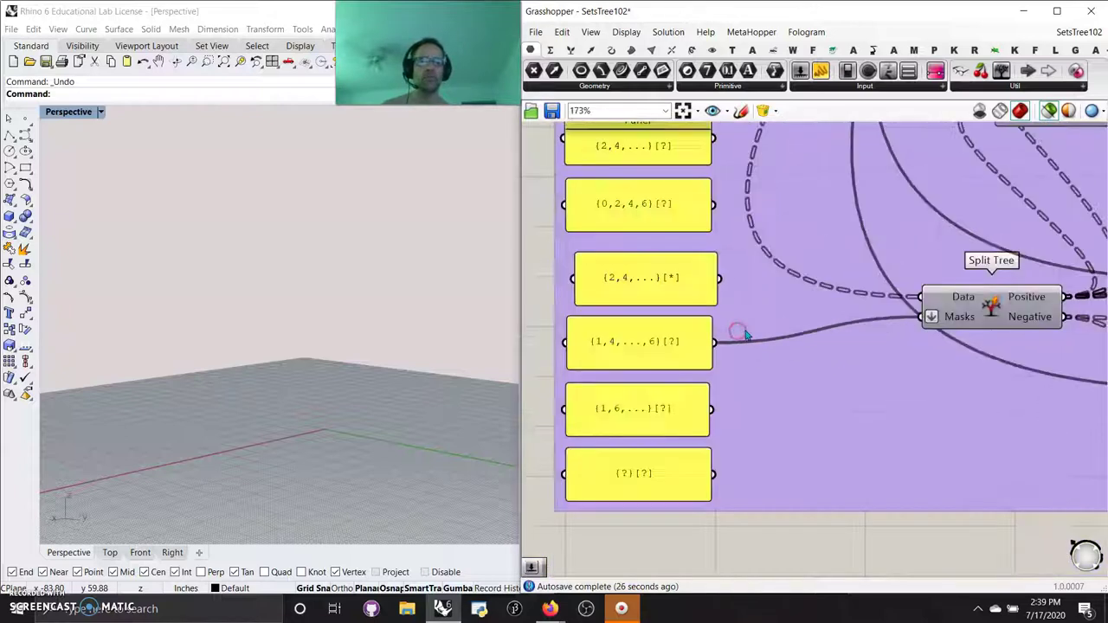
# - Turn off the selected-only preview so that the geometry of the whole definition is drawn in the viewport
pyautogui.moveTo(812, 363); pyautogui.dragTo(685, 390, button='right')
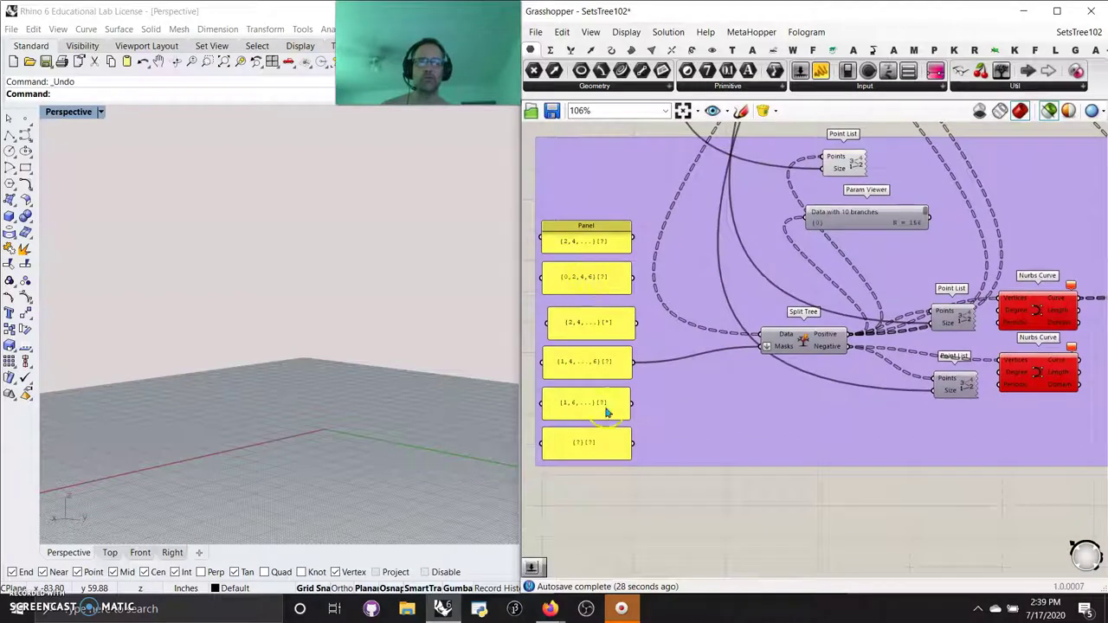
pyautogui.moveTo(808, 461); pyautogui.dragTo(643, 465, button='right')
pyautogui.scroll(-3, 710, 412)
pyautogui.moveTo(805, 419); pyautogui.dragTo(696, 445, button='right')
pyautogui.moveTo(905, 320); pyautogui.dragTo(822, 448, button='right')
pyautogui.scroll(-5, 856, 373)
pyautogui.moveTo(910, 364); pyautogui.dragTo(828, 349, button='right')
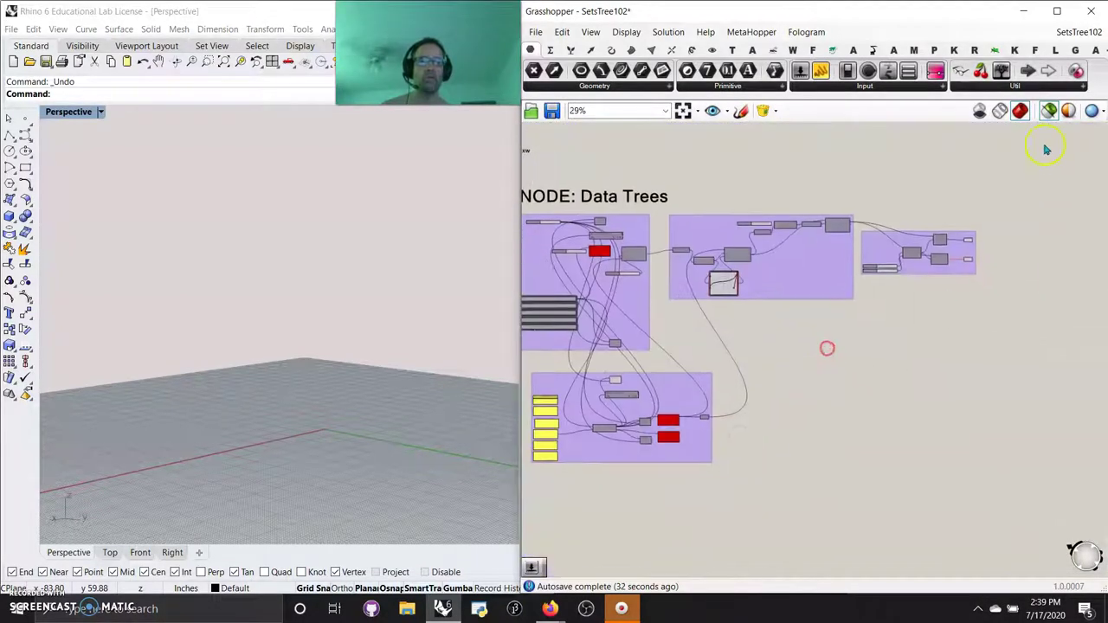
pyautogui.click(1048, 111)
pyautogui.click(500, 445)
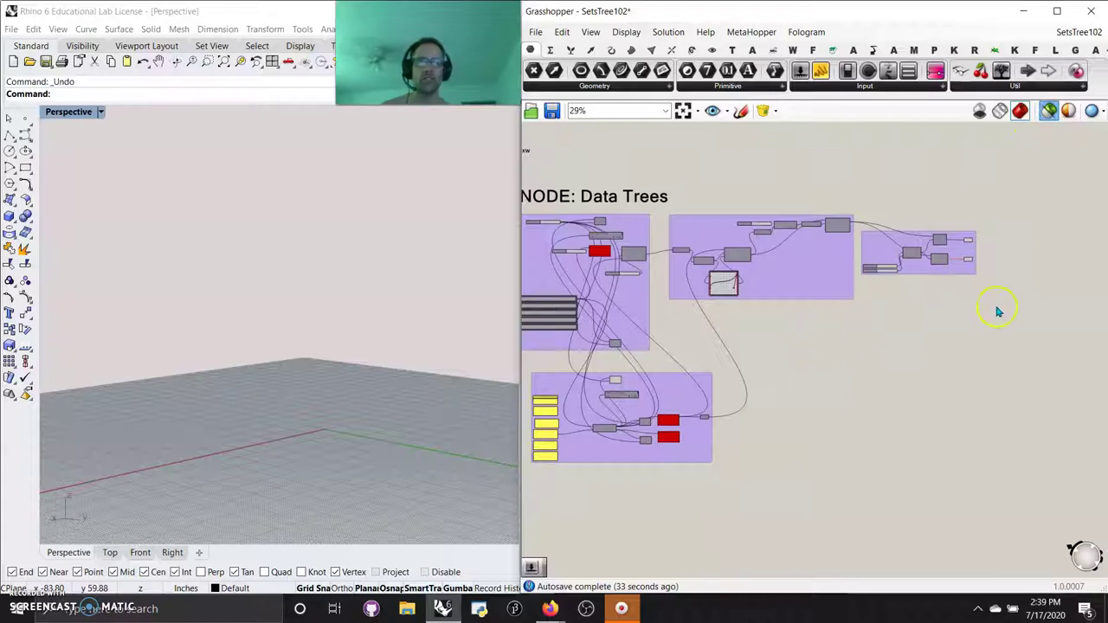
pyautogui.moveTo(304, 423)
pyautogui.mouseDown(button='right')
pyautogui.moveTo(371, 414)
pyautogui.moveTo(303, 401)
pyautogui.moveTo(288, 412)
pyautogui.mouseUp(button='right')
# - Set the number slider feeding the Series component's Count input to 1
pyautogui.scroll(5, 303, 401)
pyautogui.scroll(-3, 303, 405)
pyautogui.scroll(5, 852, 327)
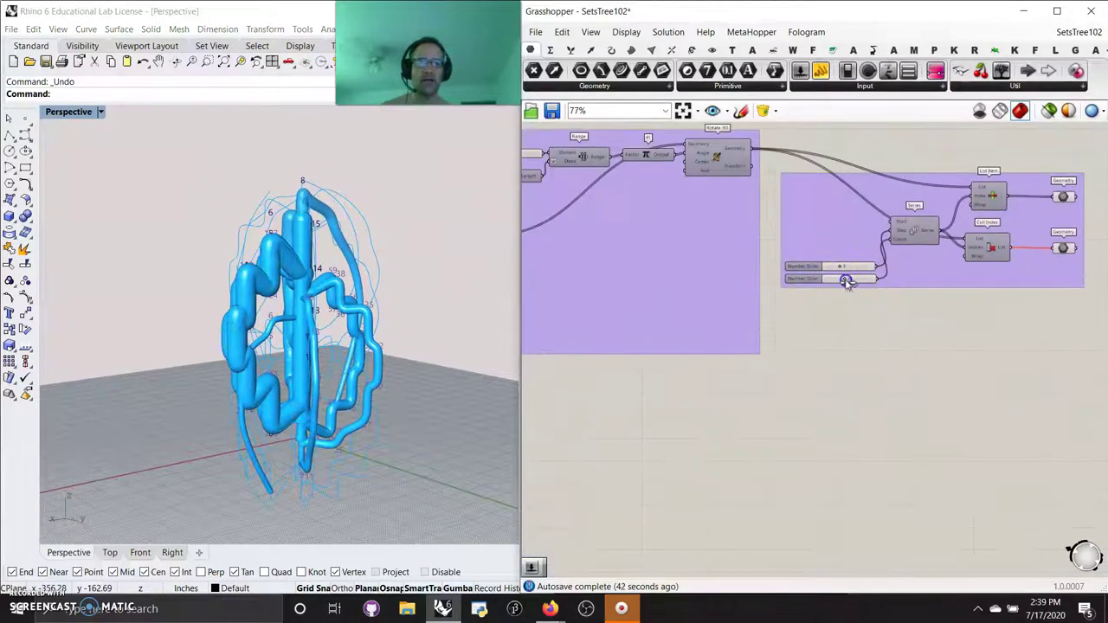
pyautogui.moveTo(846, 281); pyautogui.dragTo(836, 285)
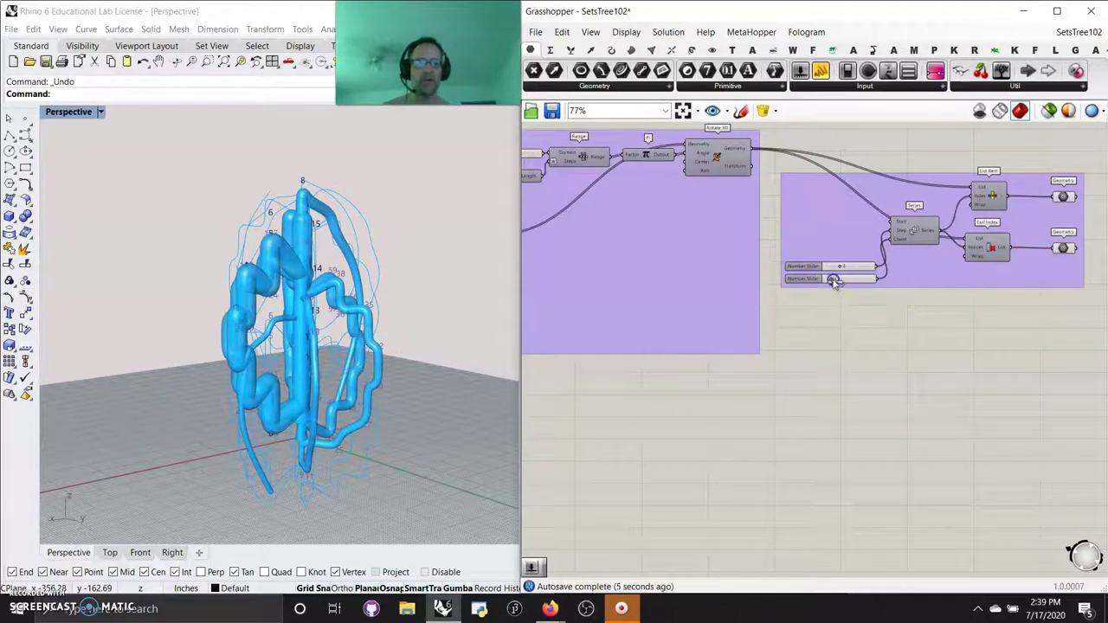
# - Compare the pipes held by the Cull Index and List Item Geometry containers, viewing them from another angle
pyautogui.click(1061, 246)
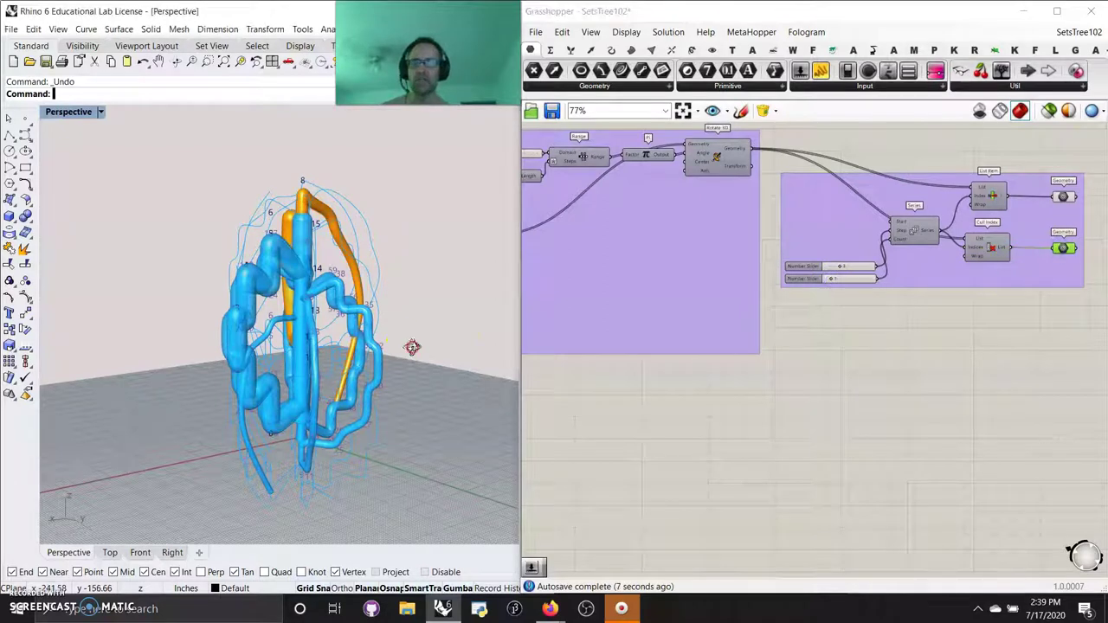
pyautogui.moveTo(410, 346); pyautogui.dragTo(354, 358, button='right')
pyautogui.click(1015, 202)
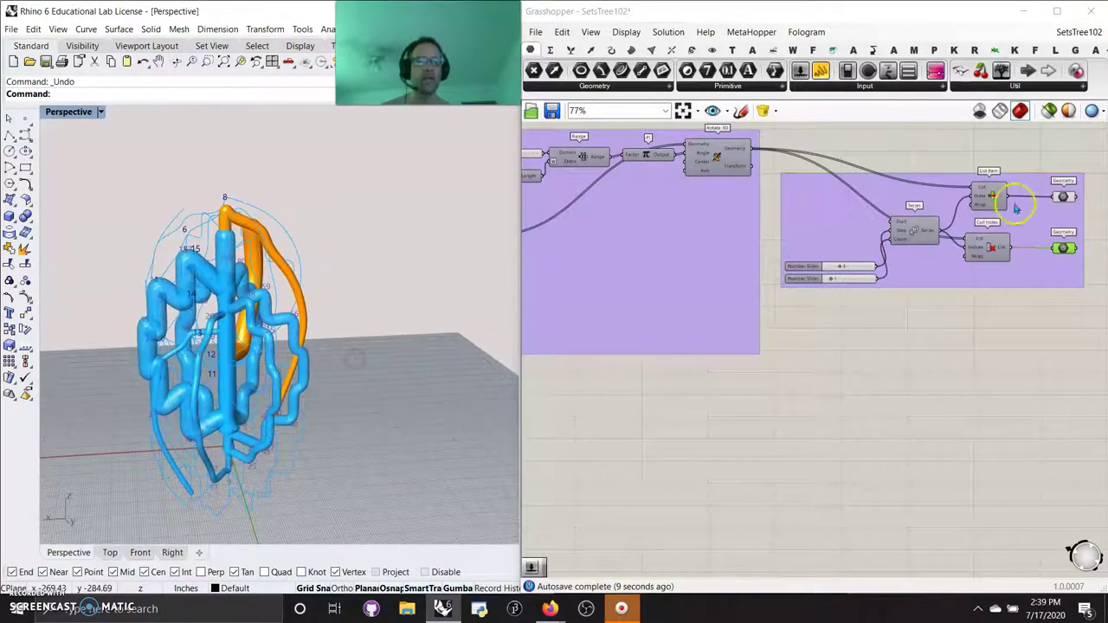
pyautogui.click(1063, 197)
# - Set the Series Step slider to 1 and the Count slider to 4, and inspect both Geometry containers
pyautogui.scroll(3, 833, 373)
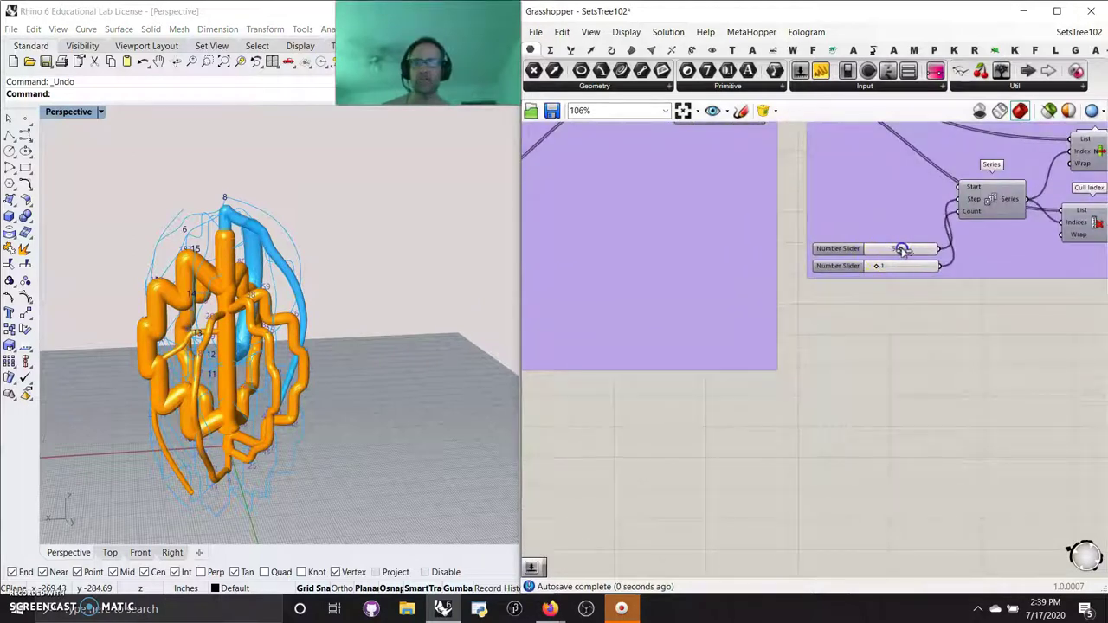
pyautogui.moveTo(902, 250); pyautogui.dragTo(894, 253)
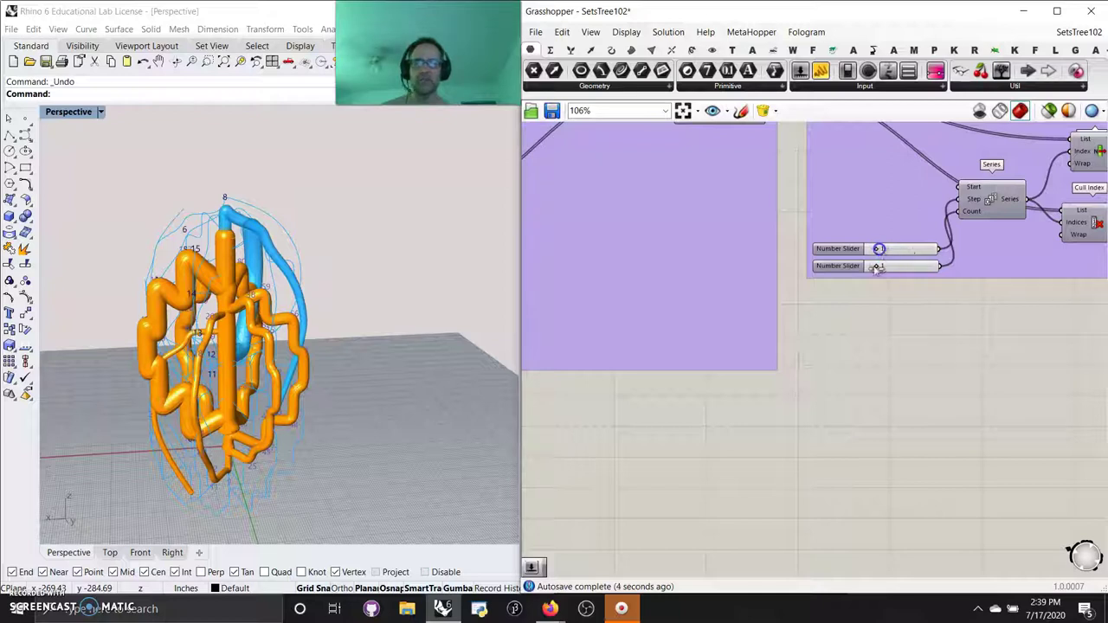
pyautogui.moveTo(882, 267); pyautogui.dragTo(890, 268)
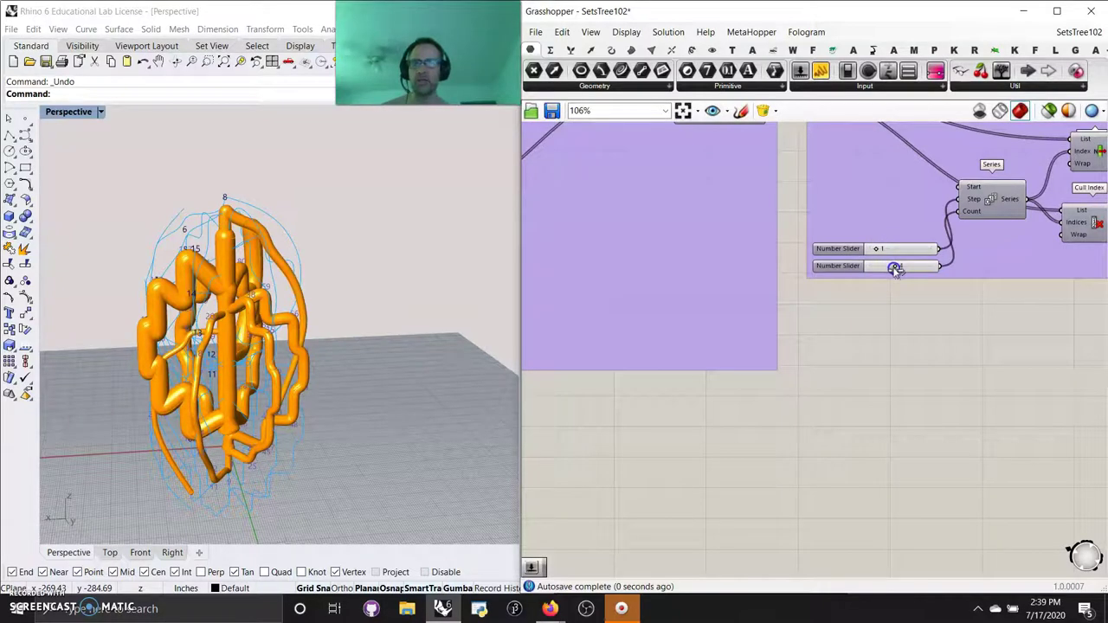
pyautogui.moveTo(1034, 326); pyautogui.dragTo(725, 388, button='right')
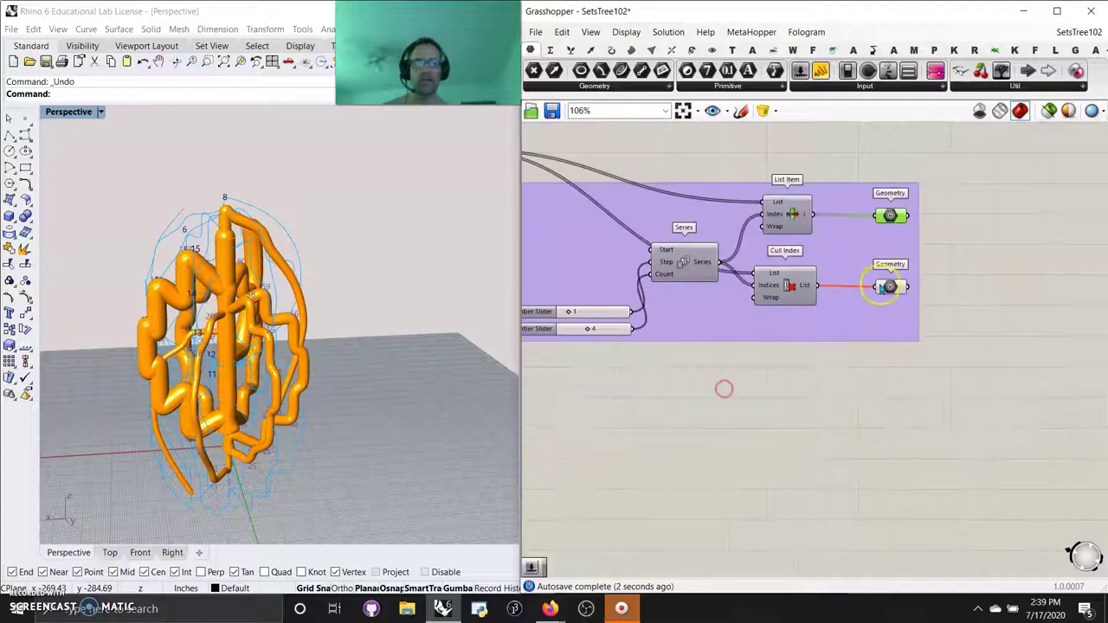
pyautogui.click(882, 288)
pyautogui.click(884, 215)
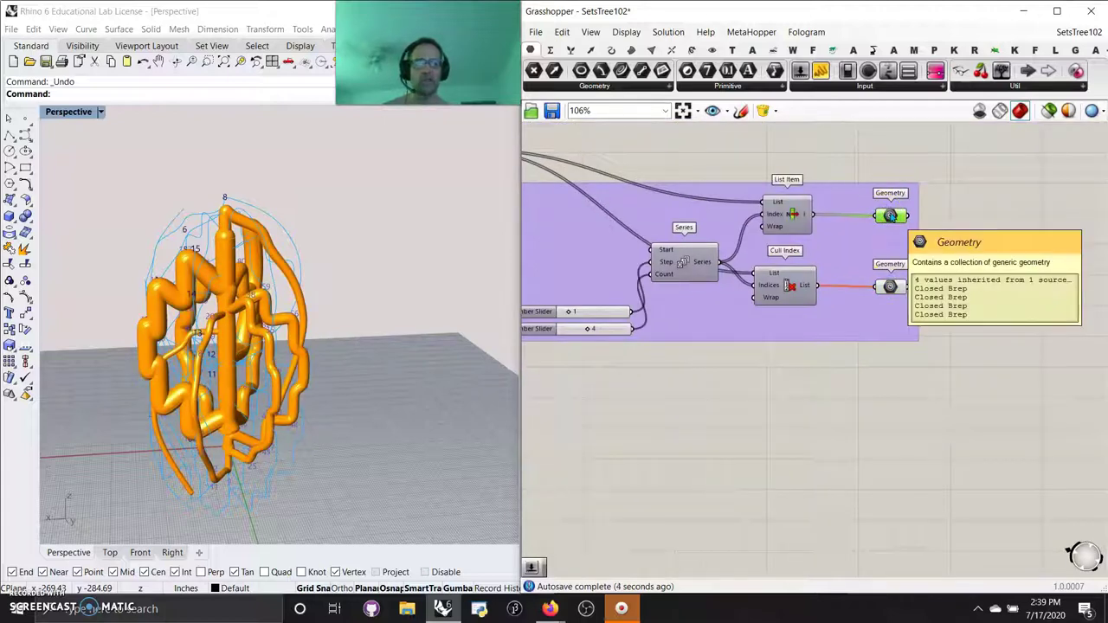
# - Set the Series Count slider to 3 and inspect the values in the List Item's Geometry container
pyautogui.moveTo(739, 414); pyautogui.dragTo(963, 394, button='right')
pyautogui.click(822, 309)
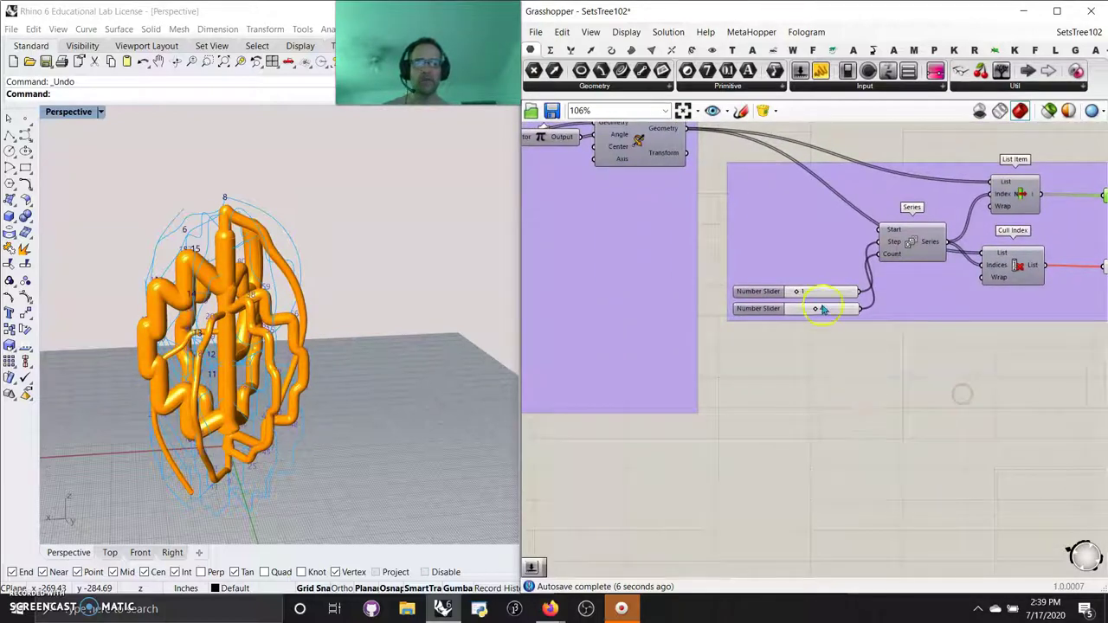
pyautogui.moveTo(956, 325); pyautogui.dragTo(700, 388, button='right')
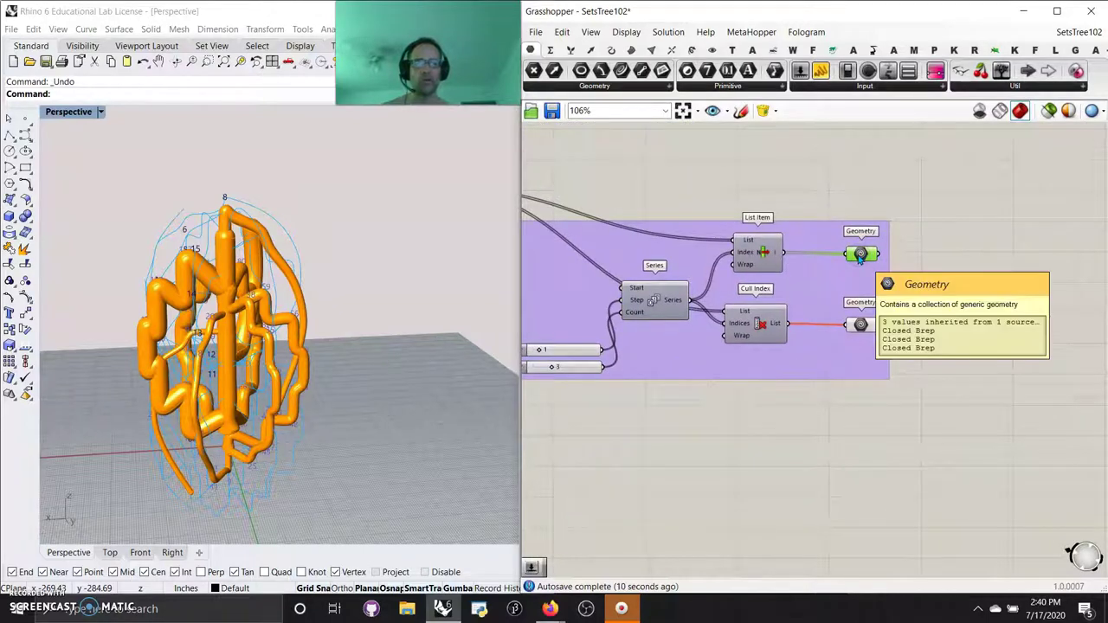
pyautogui.moveTo(700, 434); pyautogui.dragTo(841, 433, button='right')
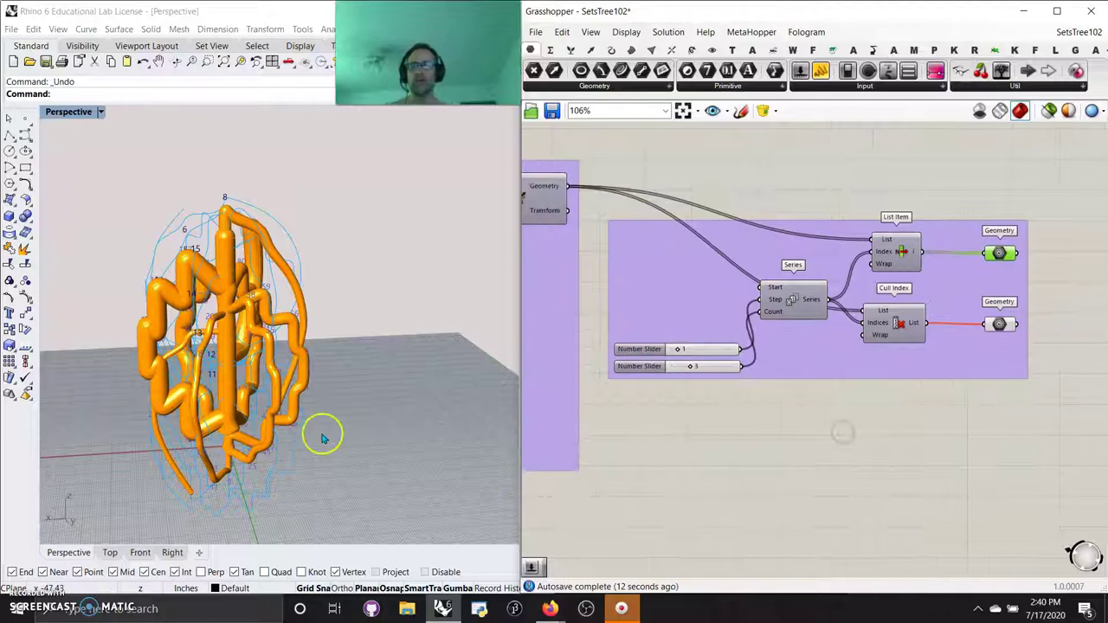
# - Move the Series component slightly higher within its group and examine the previewed pipes up close
pyautogui.moveTo(323, 434)
pyautogui.mouseDown(button='right')
pyautogui.moveTo(349, 435)
pyautogui.moveTo(317, 433)
pyautogui.mouseUp(button='right')
pyautogui.click(905, 253)
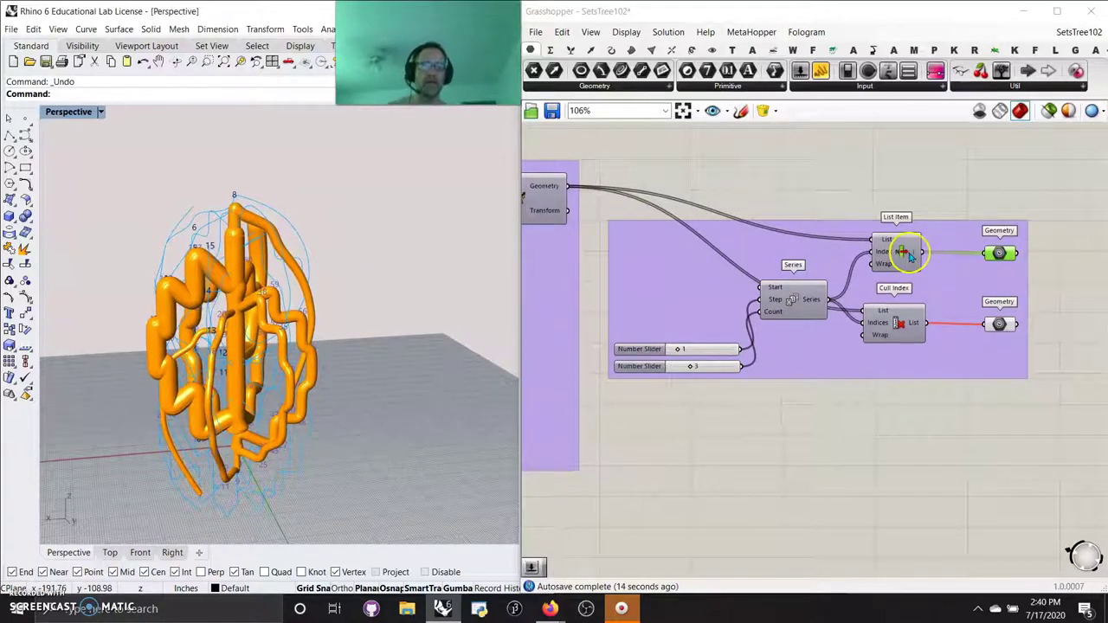
pyautogui.moveTo(802, 306); pyautogui.dragTo(793, 289)
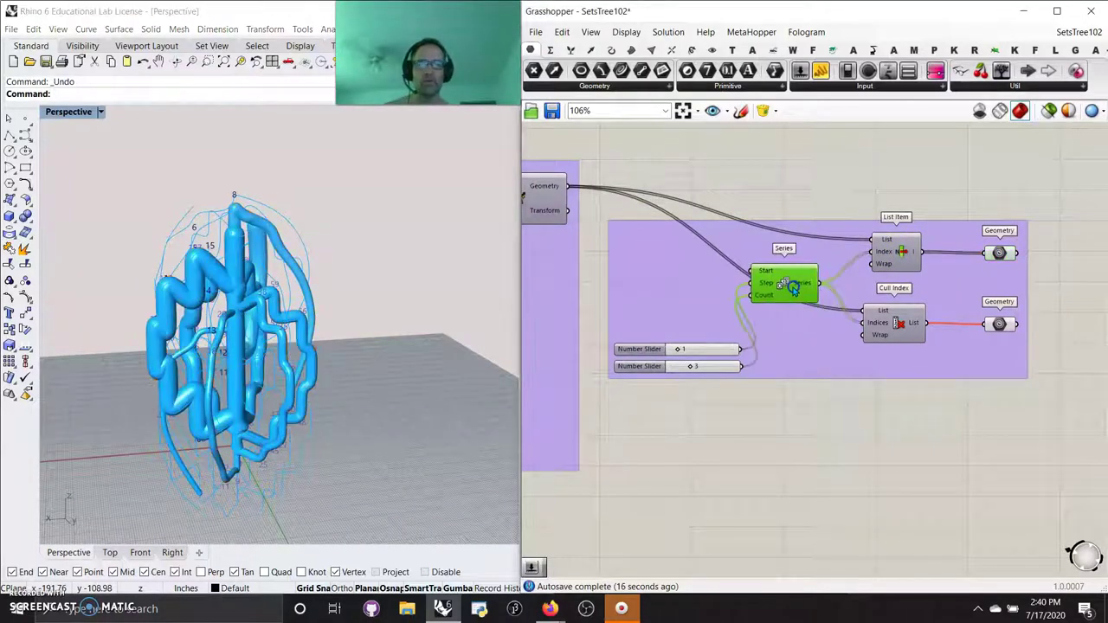
pyautogui.moveTo(730, 473); pyautogui.dragTo(778, 475, button='right')
pyautogui.scroll(5, 234, 407)
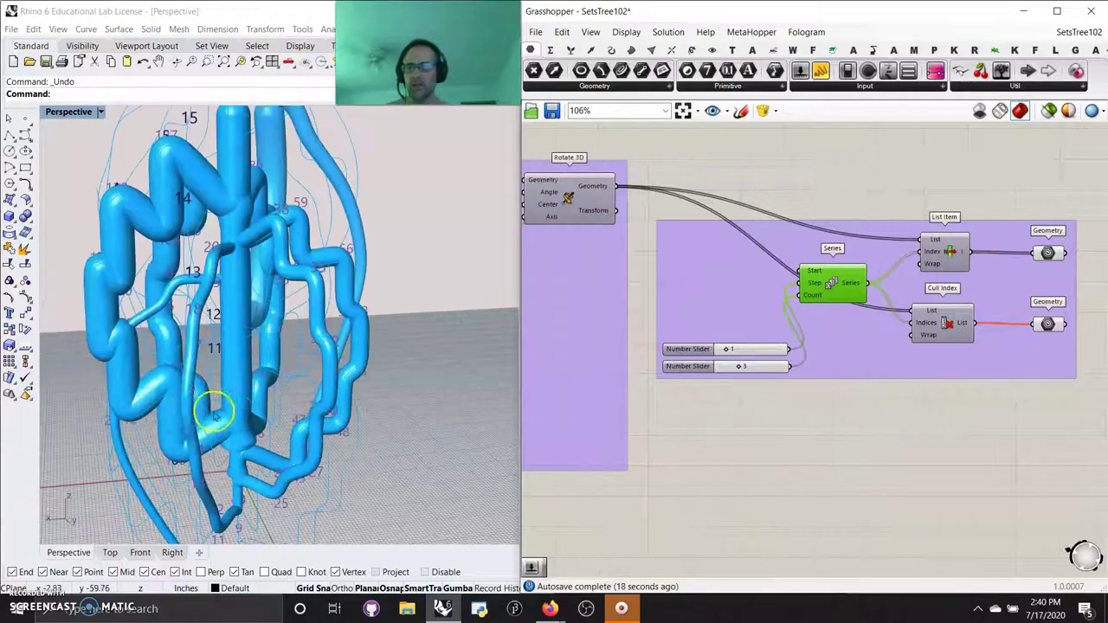
pyautogui.moveTo(187, 421); pyautogui.dragTo(242, 377, button='right')
pyautogui.scroll(-5, 234, 422)
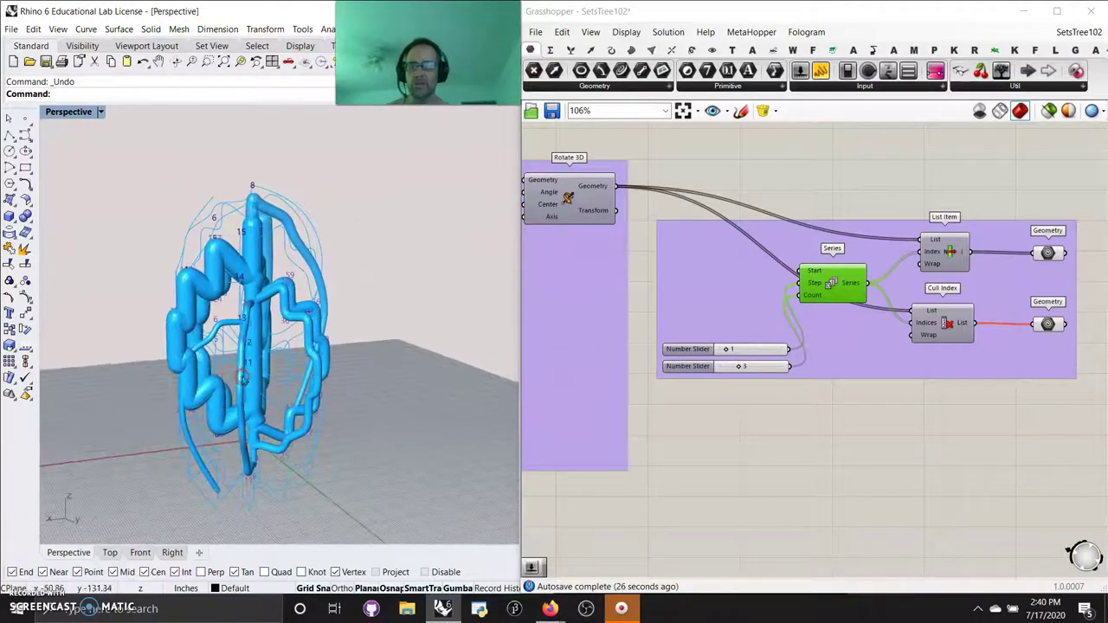
# - Move the output wires of the path_index^(1/3) Path Mapper to the path_index^(1/4) Path Mapper and view the pipes
pyautogui.scroll(-8, 671, 433)
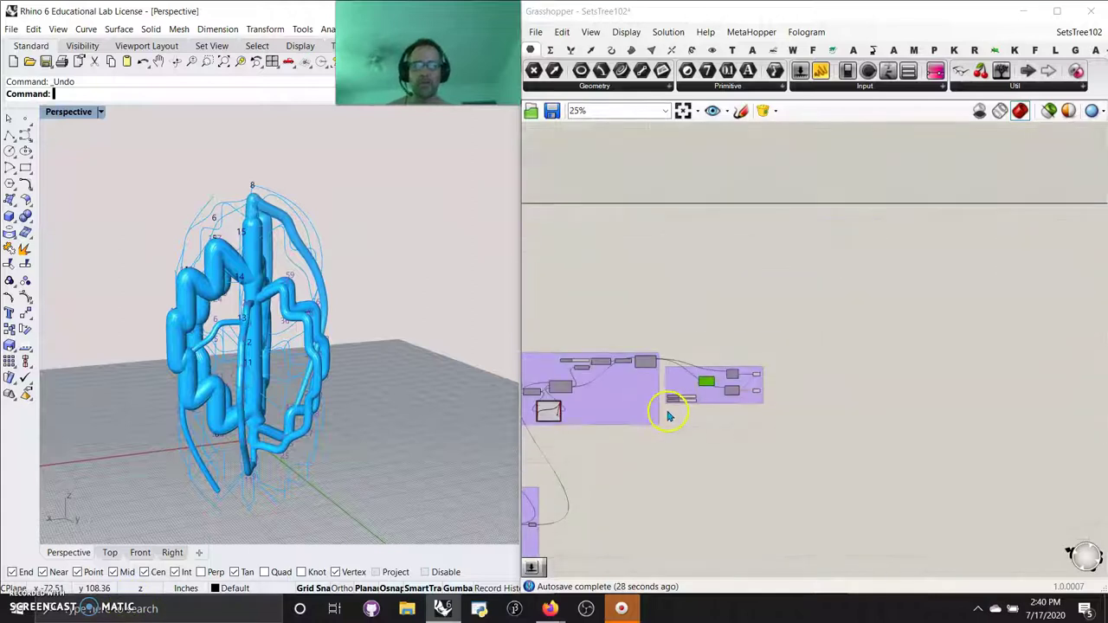
pyautogui.scroll(8, 645, 439)
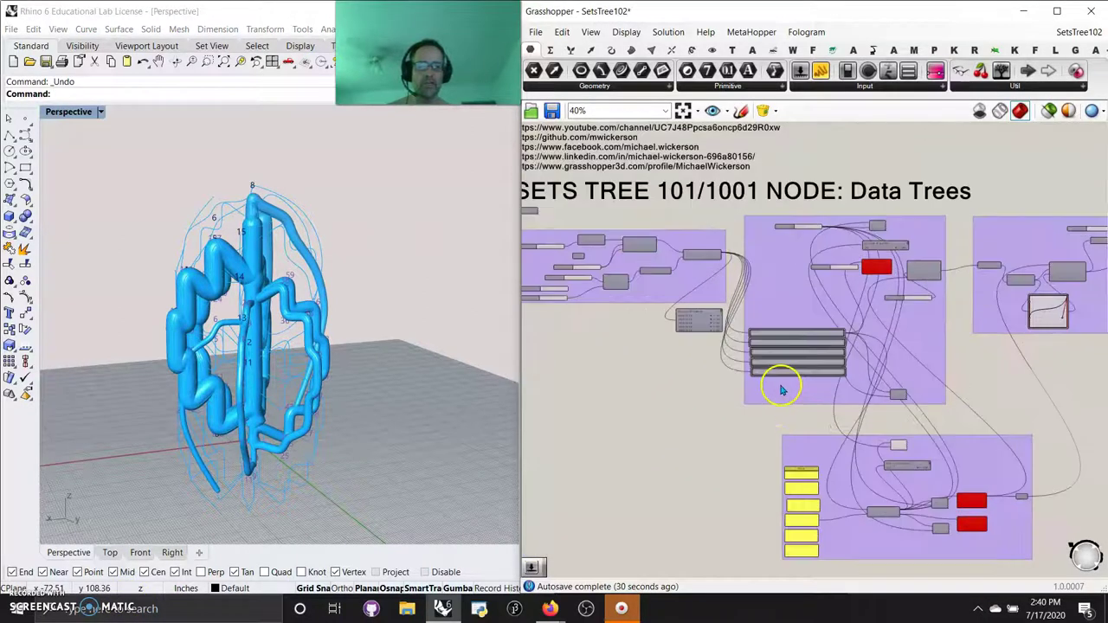
pyautogui.scroll(2, 781, 391)
pyautogui.moveTo(794, 370); pyautogui.dragTo(561, 364, button='right')
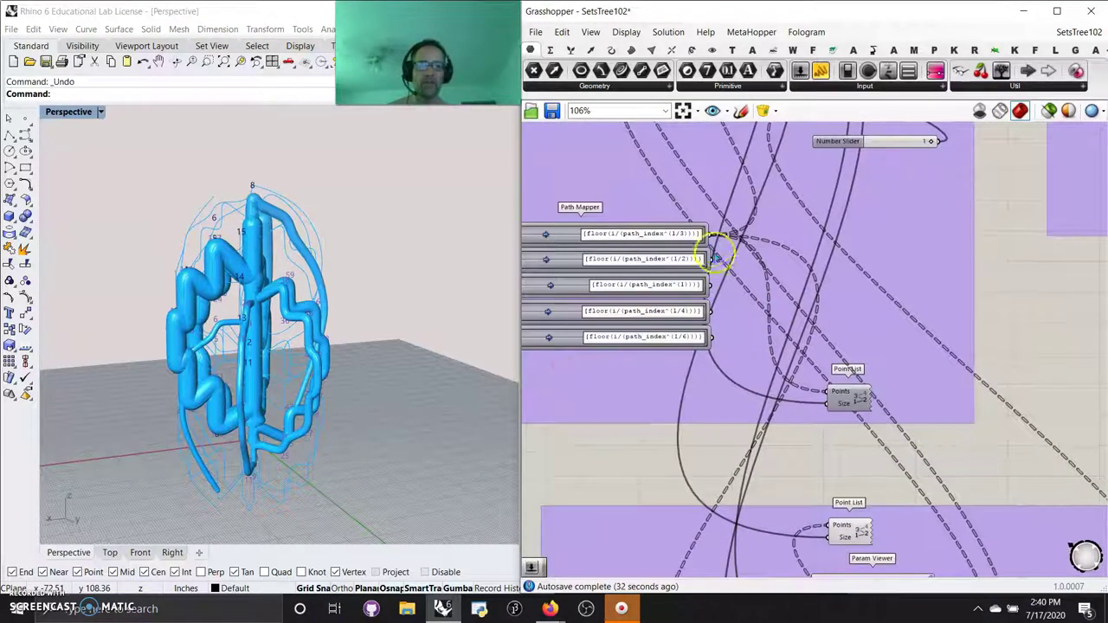
pyautogui.moveTo(738, 267)
pyautogui.mouseDown(button='right')
pyautogui.moveTo(717, 291)
pyautogui.moveTo(725, 267)
pyautogui.mouseUp(button='right')
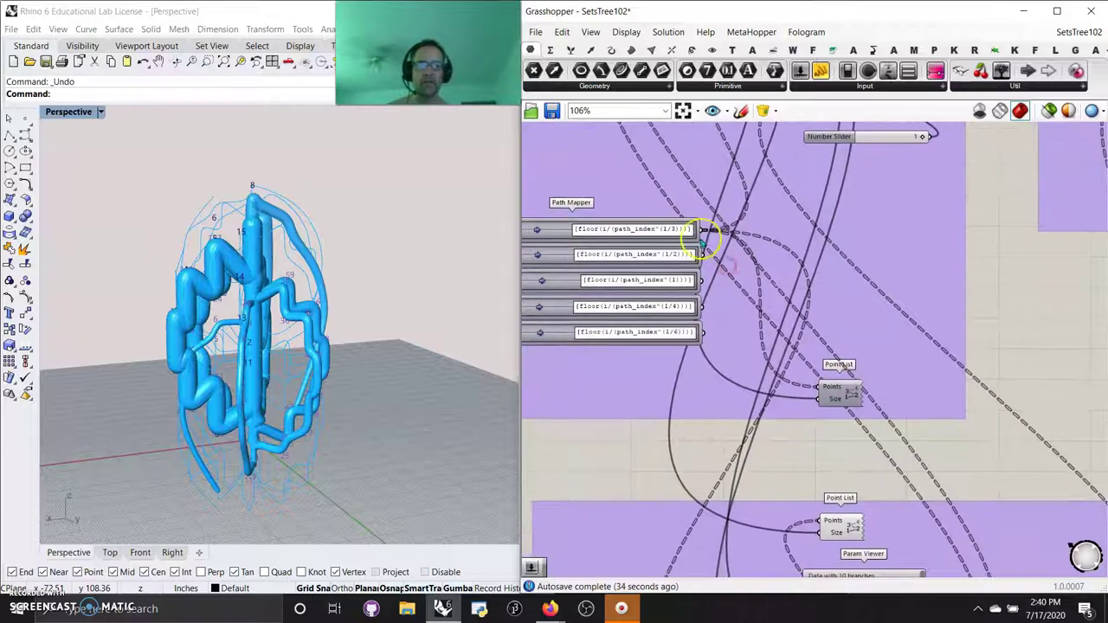
pyautogui.moveTo(704, 230); pyautogui.dragTo(710, 288)
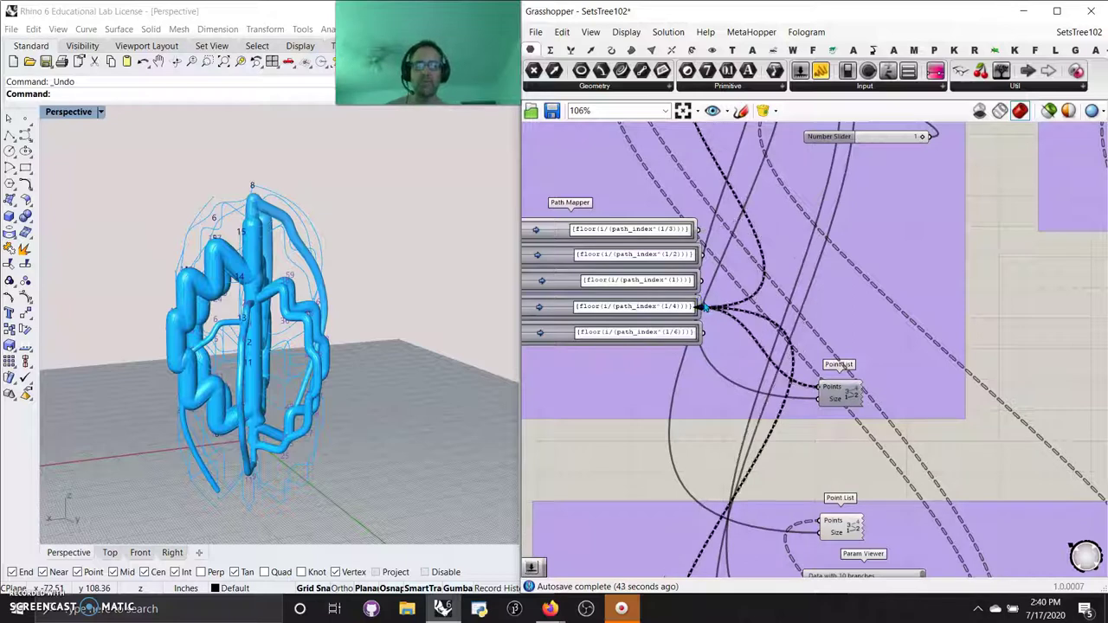
pyautogui.moveTo(292, 412); pyautogui.dragTo(305, 390, button='right')
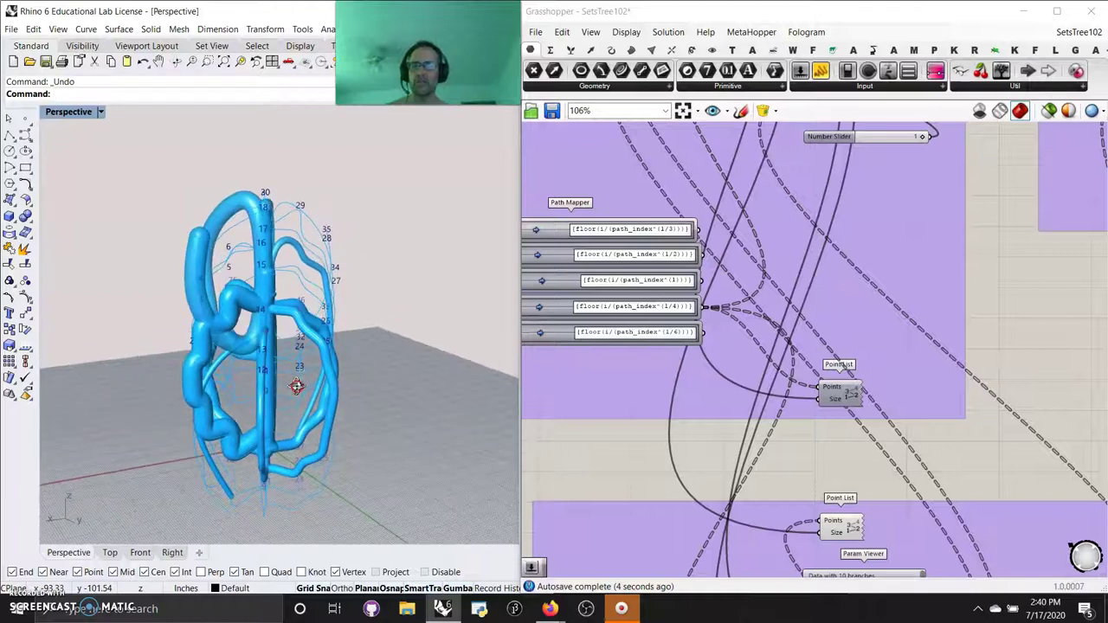
# - Move the output wires to the path_index^(1/6) Path Mapper, then to the path_index^(1) one, viewing the pipes after each change
pyautogui.keyDown('ctrl'); pyautogui.keyDown('shift'); pyautogui.moveTo(701, 309); pyautogui.dragTo(702, 335); pyautogui.keyUp('shift'); pyautogui.keyUp('ctrl')
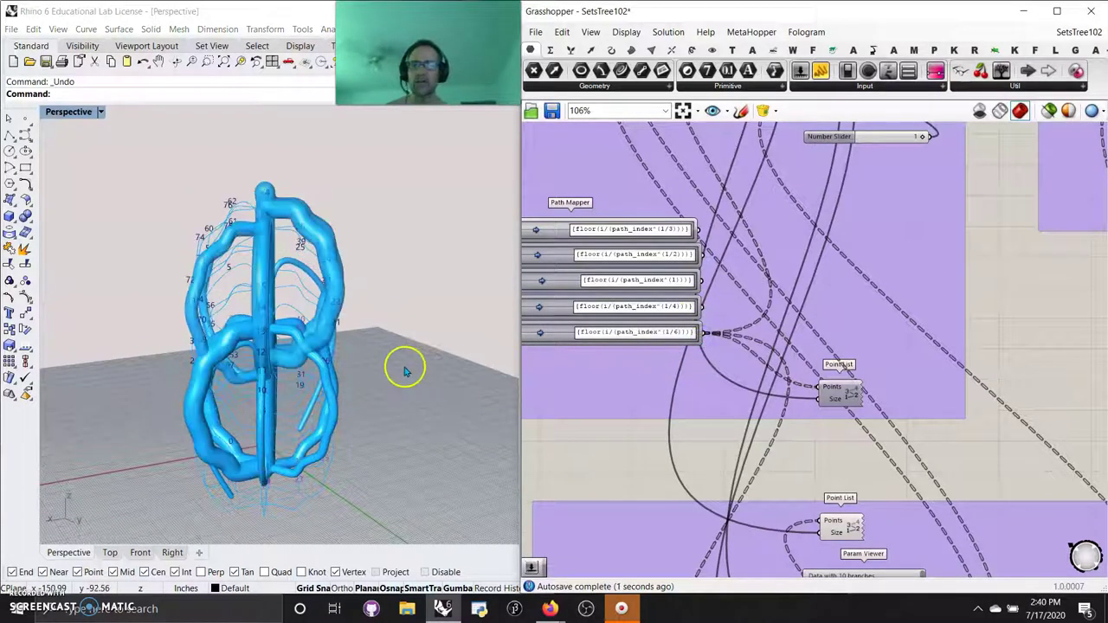
pyautogui.moveTo(406, 367); pyautogui.dragTo(343, 394, button='right')
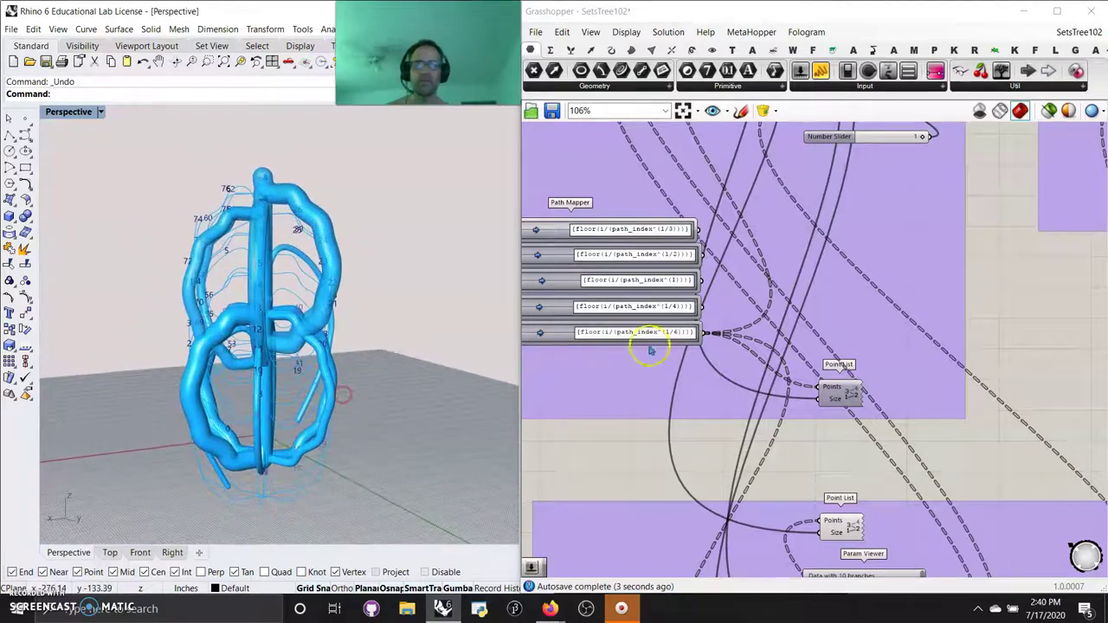
pyautogui.keyDown('ctrl'); pyautogui.keyDown('shift'); pyautogui.moveTo(704, 337); pyautogui.dragTo(705, 288); pyautogui.keyUp('shift'); pyautogui.keyUp('ctrl')
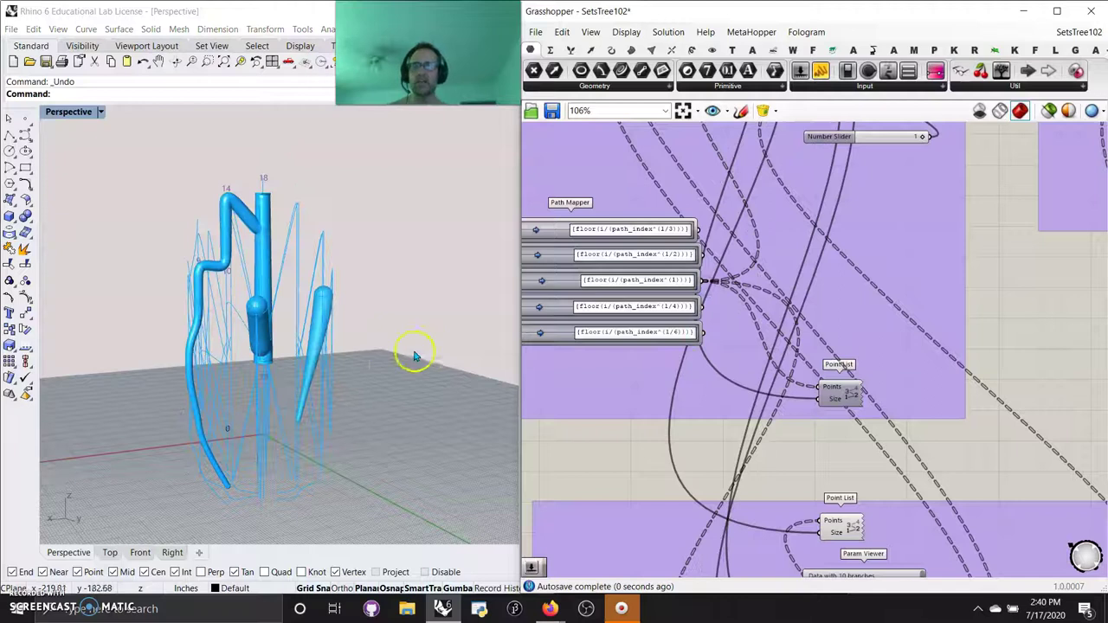
pyautogui.moveTo(314, 388); pyautogui.dragTo(240, 423, button='right')
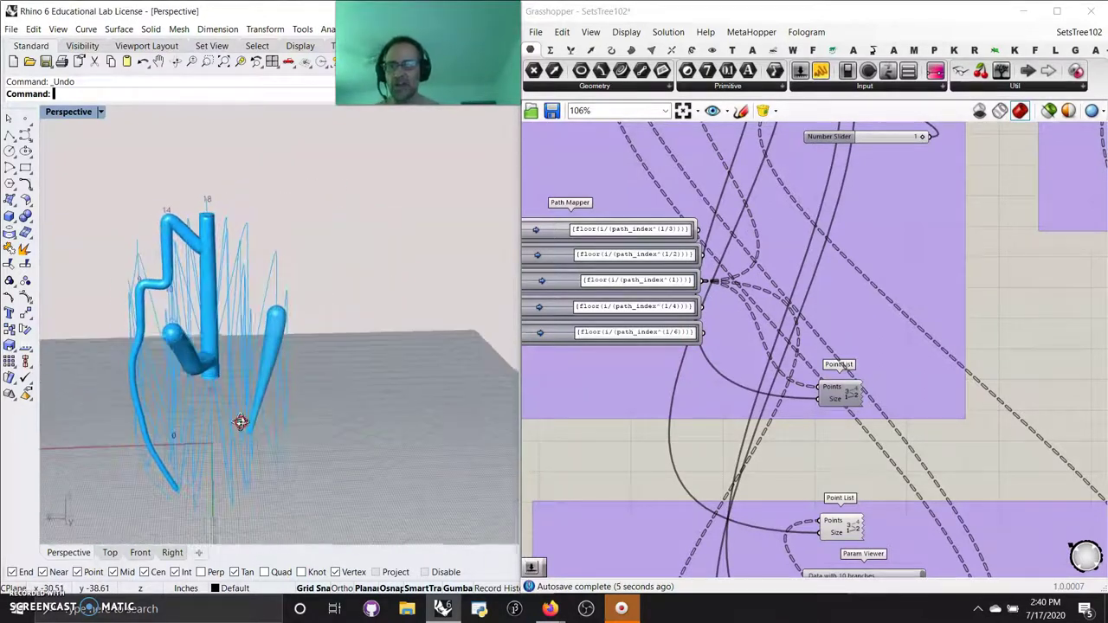
# - Return the output wires to the path_index^(1/3) Path Mapper and view the pipes from another angle
pyautogui.moveTo(706, 282); pyautogui.dragTo(693, 230)
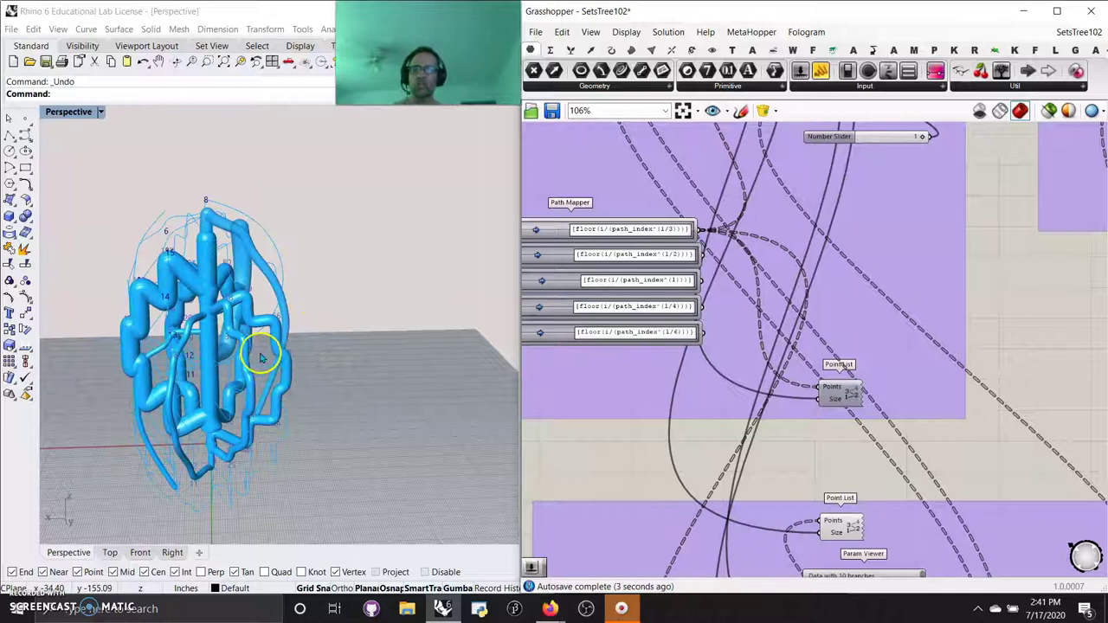
pyautogui.moveTo(264, 350); pyautogui.dragTo(416, 370, button='right')
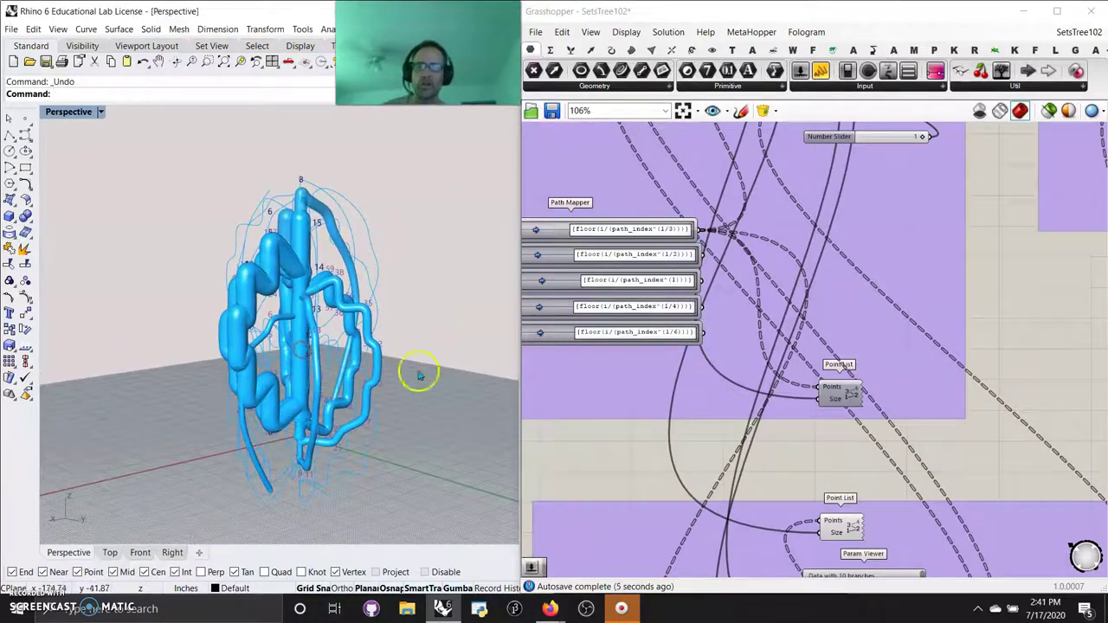
# - Examine the group with the Series, List Item and Cull Index components and its link to Rotate 3D
pyautogui.scroll(-3, 734, 357)
pyautogui.scroll(-4, 736, 358)
pyautogui.moveTo(836, 359); pyautogui.dragTo(640, 400, button='right')
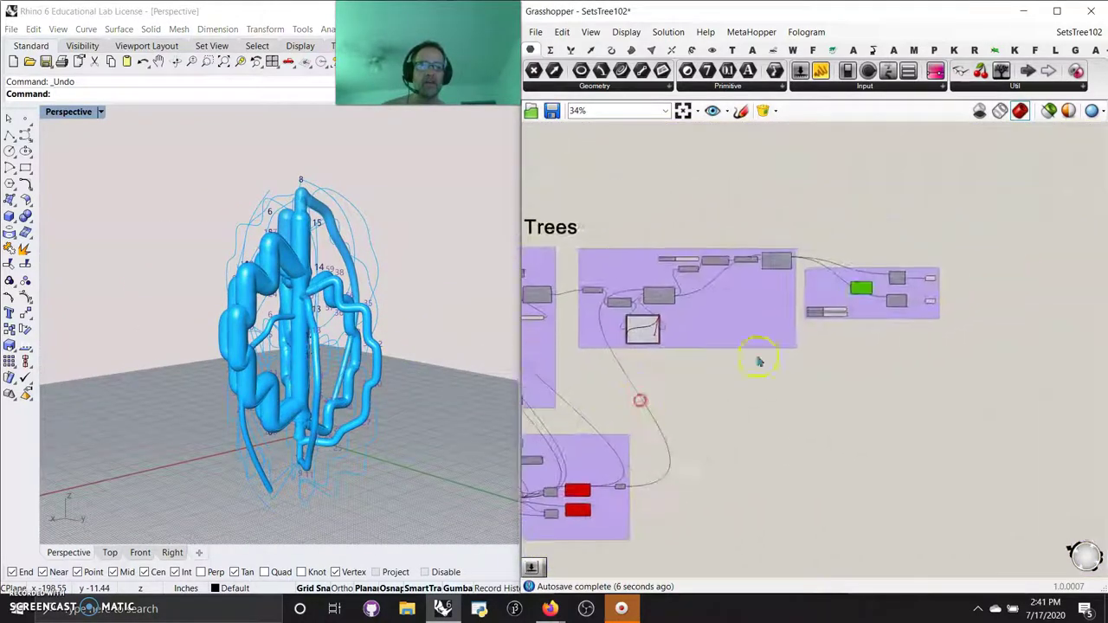
pyautogui.scroll(6, 833, 330)
pyautogui.moveTo(971, 271); pyautogui.dragTo(883, 292, button='right')
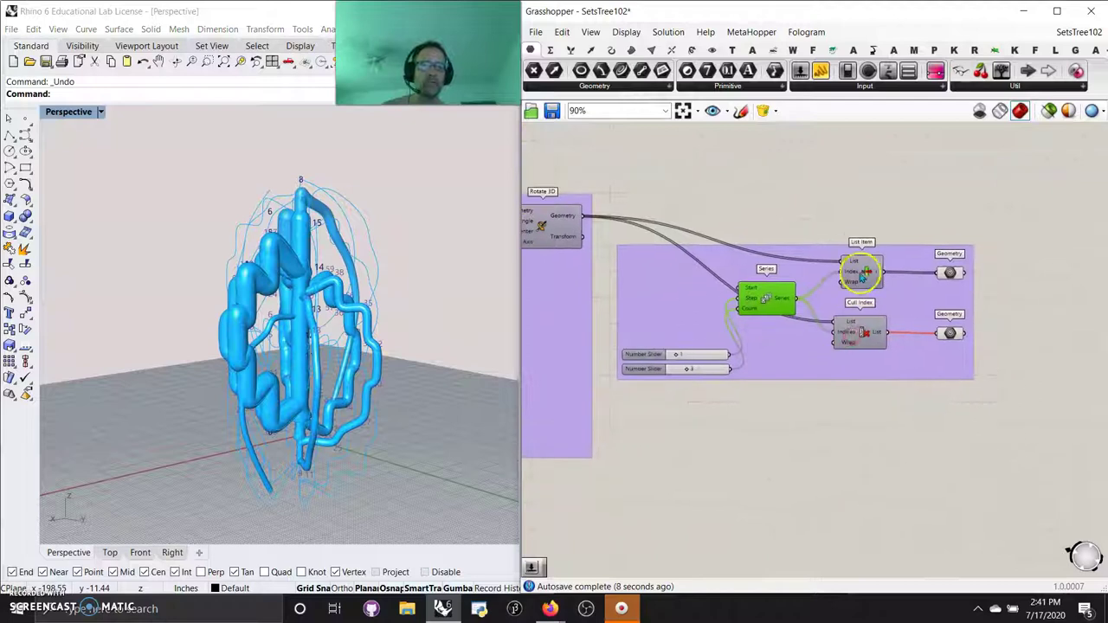
pyautogui.moveTo(817, 388); pyautogui.dragTo(883, 351, button='right')
pyautogui.scroll(-6, 804, 408)
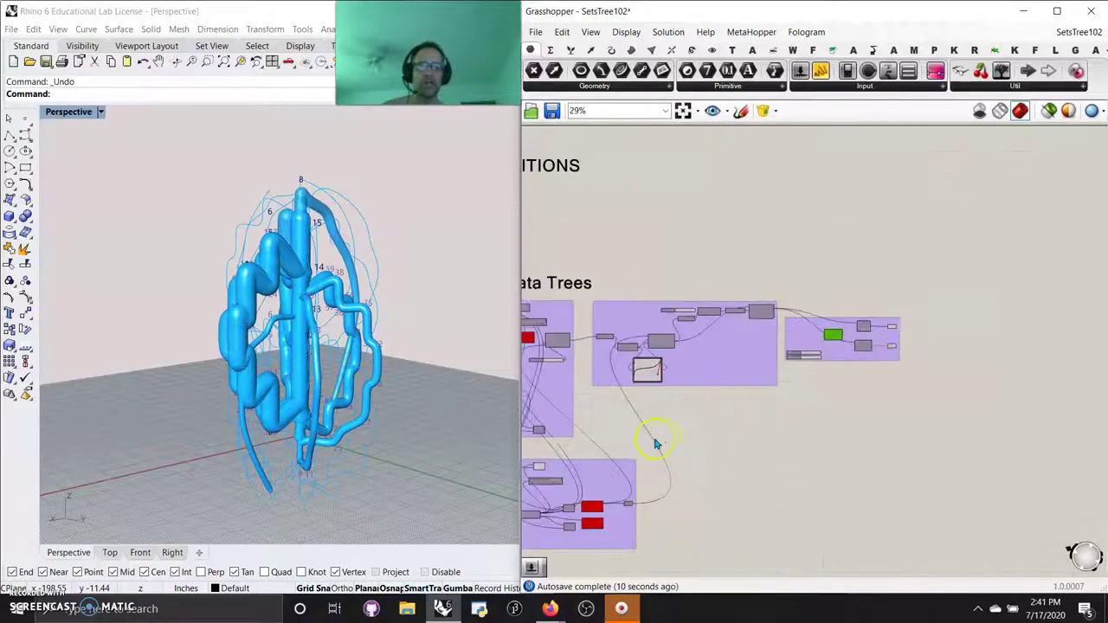
# - Trace the definition from the Split Tree and Pipe Variable groups back to the Path Mappers and the Move component
pyautogui.scroll(5, 797, 394)
pyautogui.rightClick(838, 330)
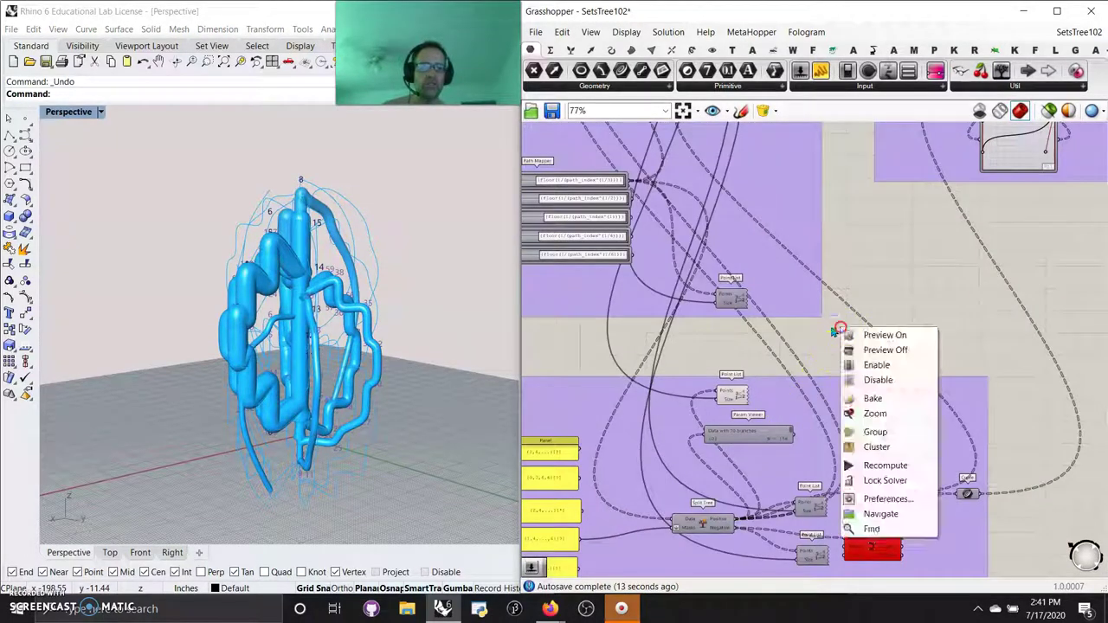
pyautogui.moveTo(824, 328); pyautogui.dragTo(802, 344, button='right')
pyautogui.moveTo(934, 261); pyautogui.dragTo(760, 400, button='right')
pyautogui.moveTo(966, 405); pyautogui.dragTo(829, 458, button='right')
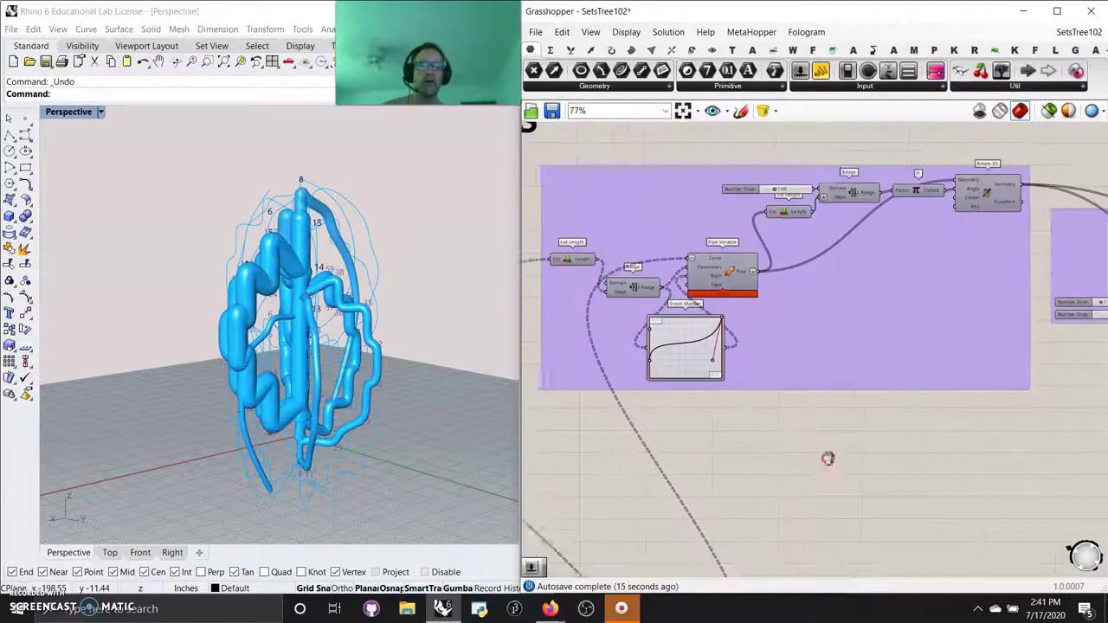
pyautogui.moveTo(938, 426)
pyautogui.mouseDown(button='right')
pyautogui.moveTo(668, 482)
pyautogui.moveTo(931, 417)
pyautogui.mouseUp(button='right')
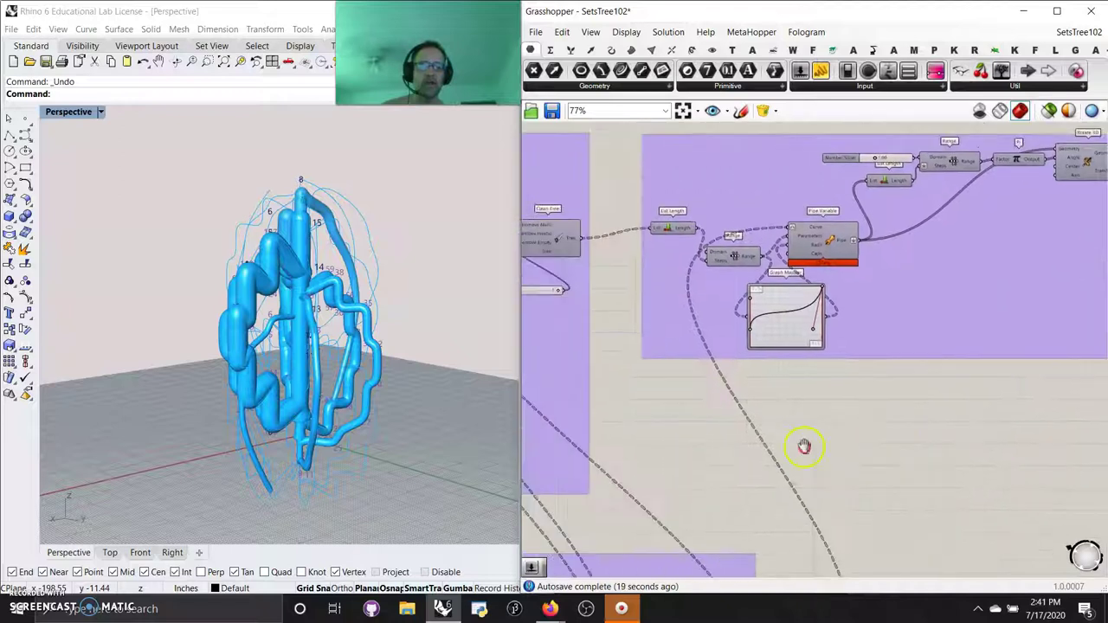
pyautogui.moveTo(804, 447); pyautogui.dragTo(875, 447, button='right')
pyautogui.moveTo(662, 450); pyautogui.dragTo(853, 446, button='right')
pyautogui.moveTo(796, 369); pyautogui.dragTo(935, 420, button='right')
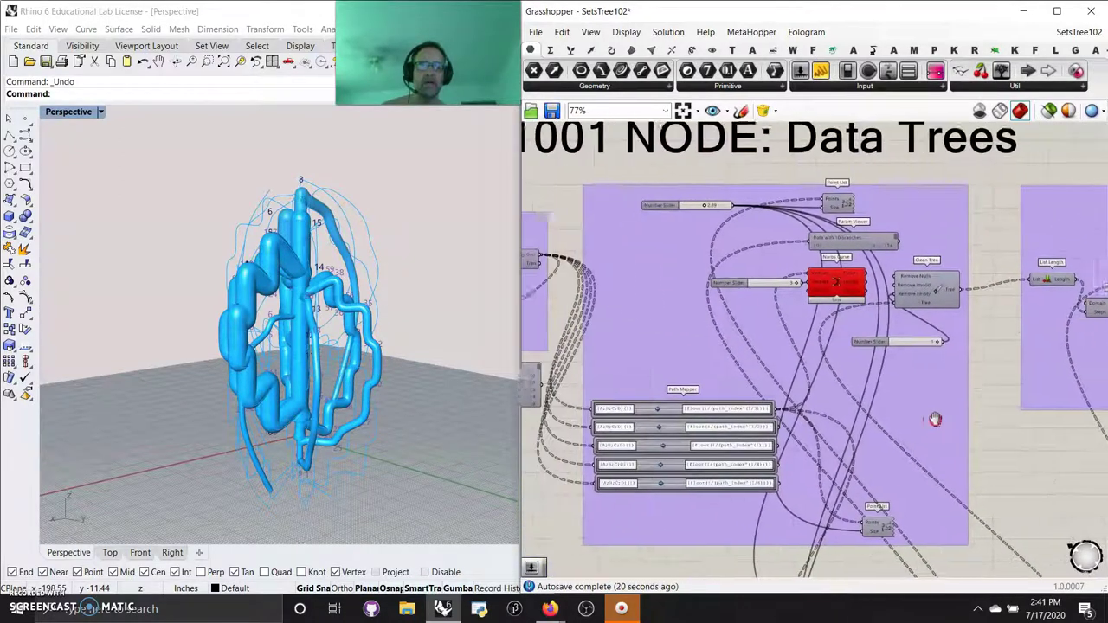
pyautogui.moveTo(636, 351); pyautogui.dragTo(821, 336, button='right')
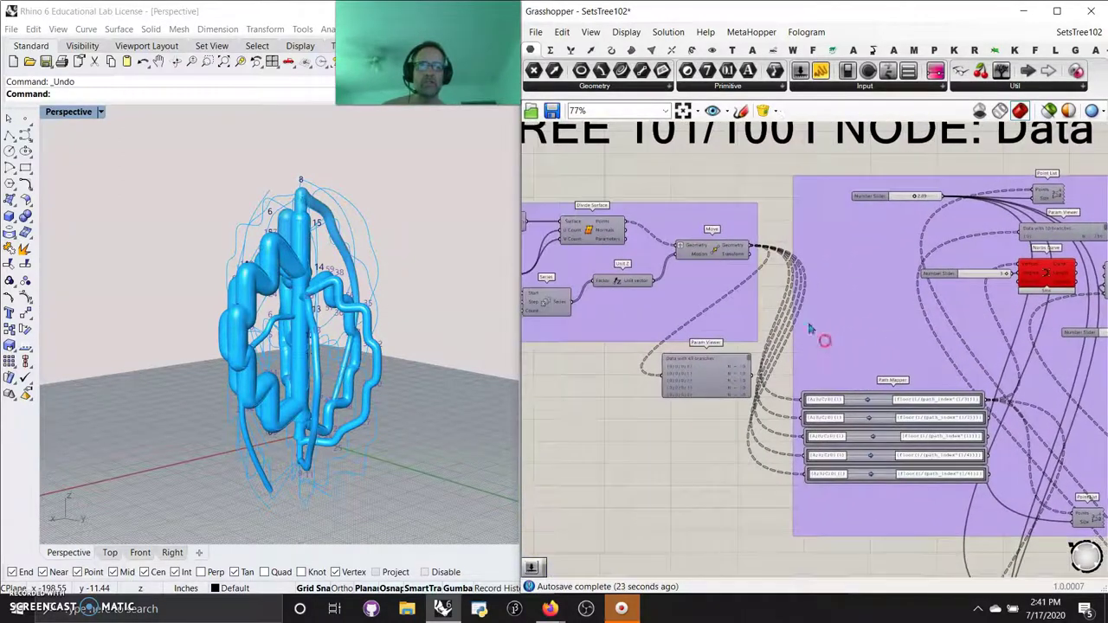
# - Relocate the Point List below the Path Mappers to beside the Move component and feed its Points input from Move's Geometry output
pyautogui.click(730, 251)
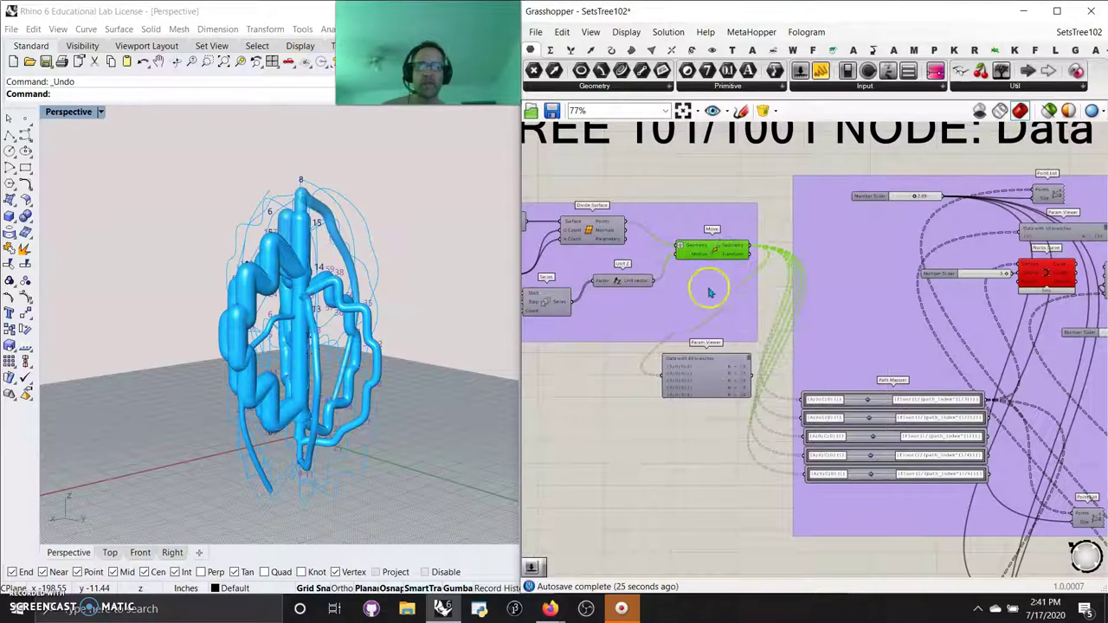
pyautogui.moveTo(710, 293); pyautogui.dragTo(667, 230, button='right')
pyautogui.moveTo(1043, 450); pyautogui.dragTo(818, 210)
pyautogui.moveTo(707, 187); pyautogui.dragTo(789, 211)
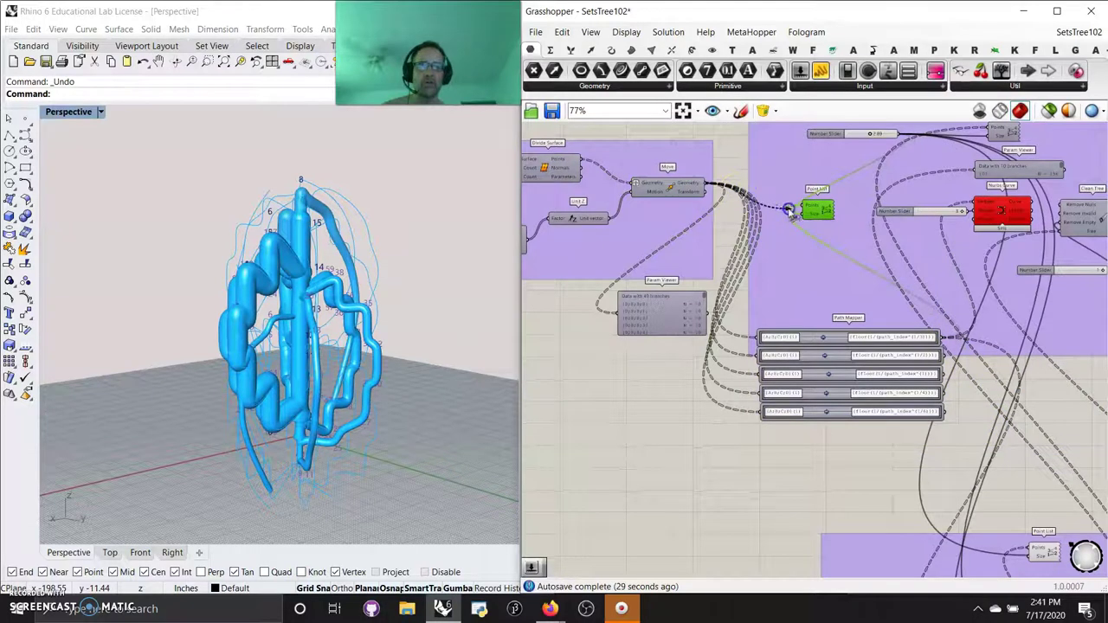
pyautogui.moveTo(818, 213)
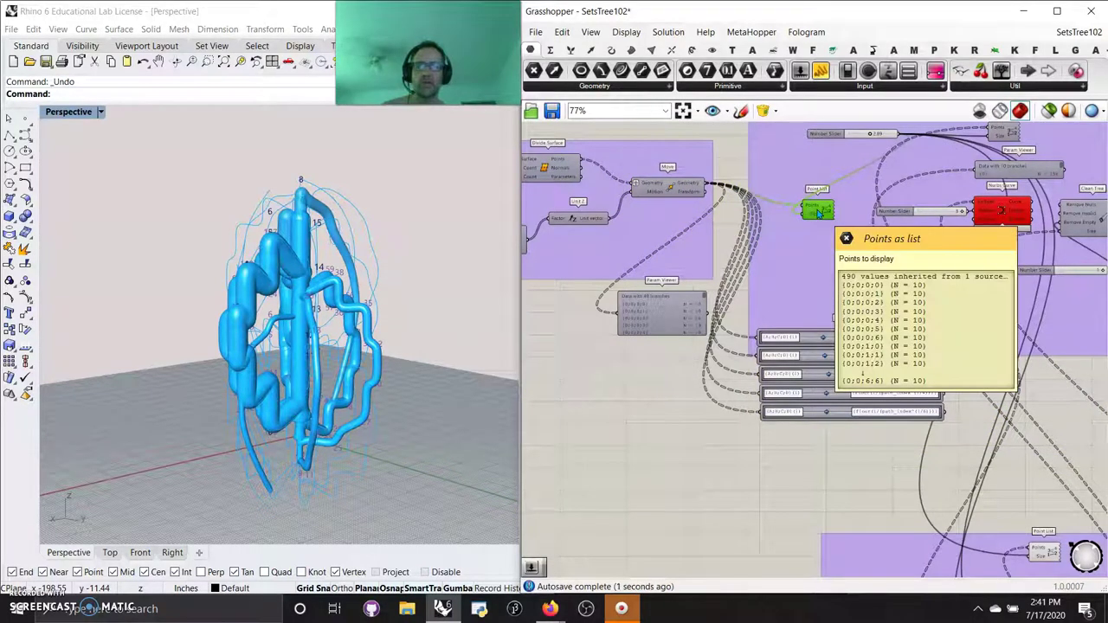
# - Turn on the preview of the relocated Point List and examine its point numbers up close around the pipes
pyautogui.rightClick(818, 213)
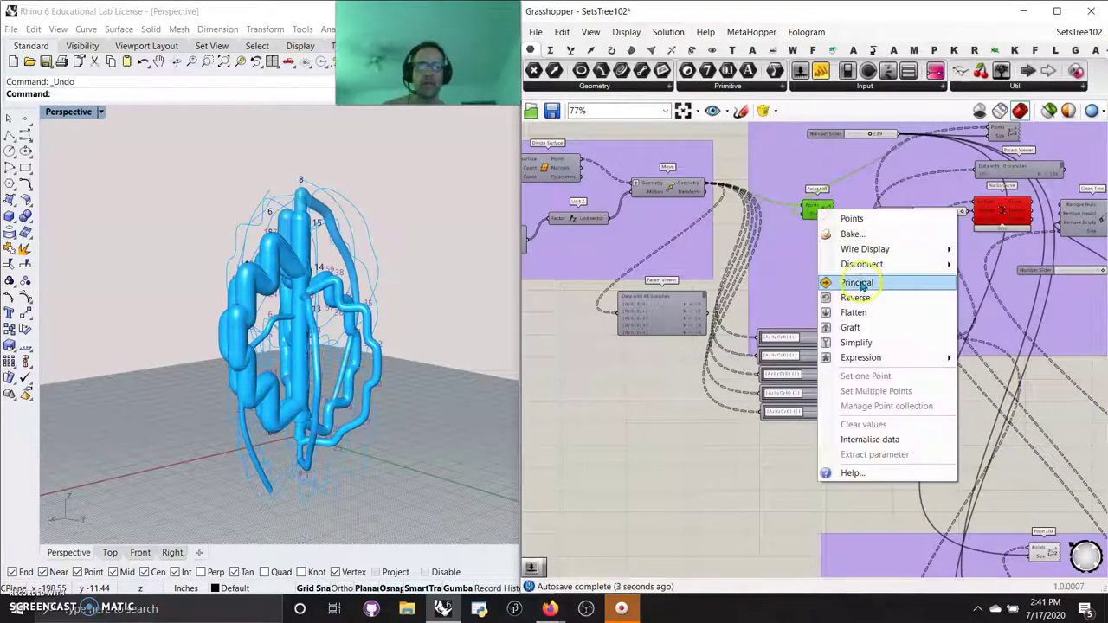
pyautogui.click(729, 244)
pyautogui.rightClick(729, 244)
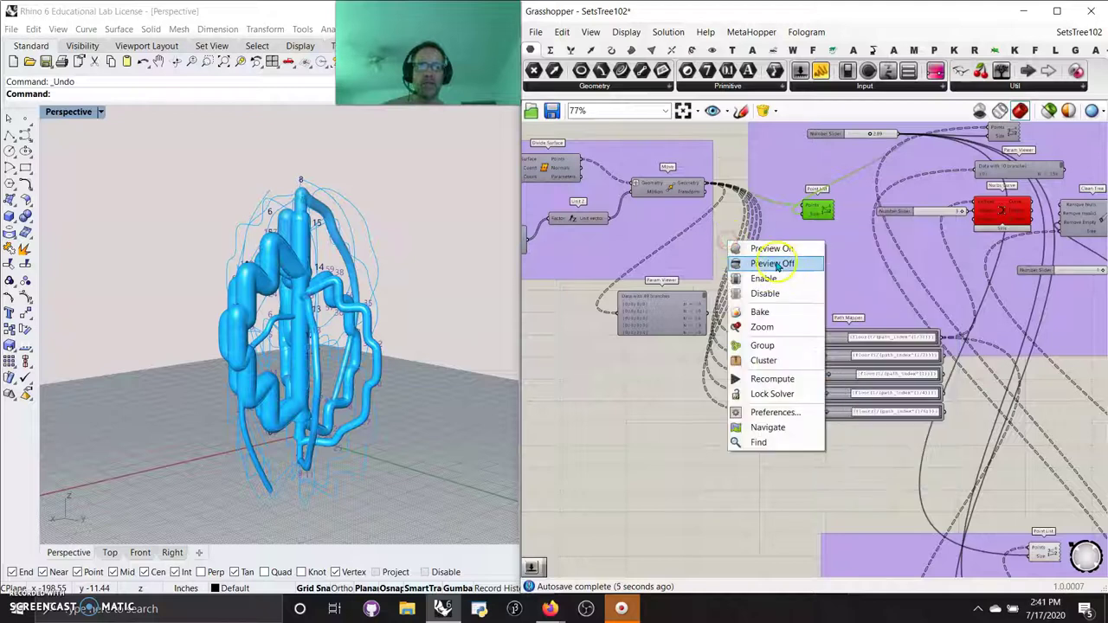
pyautogui.click(774, 249)
pyautogui.moveTo(345, 339); pyautogui.dragTo(376, 376, button='right')
pyautogui.scroll(5, 372, 395)
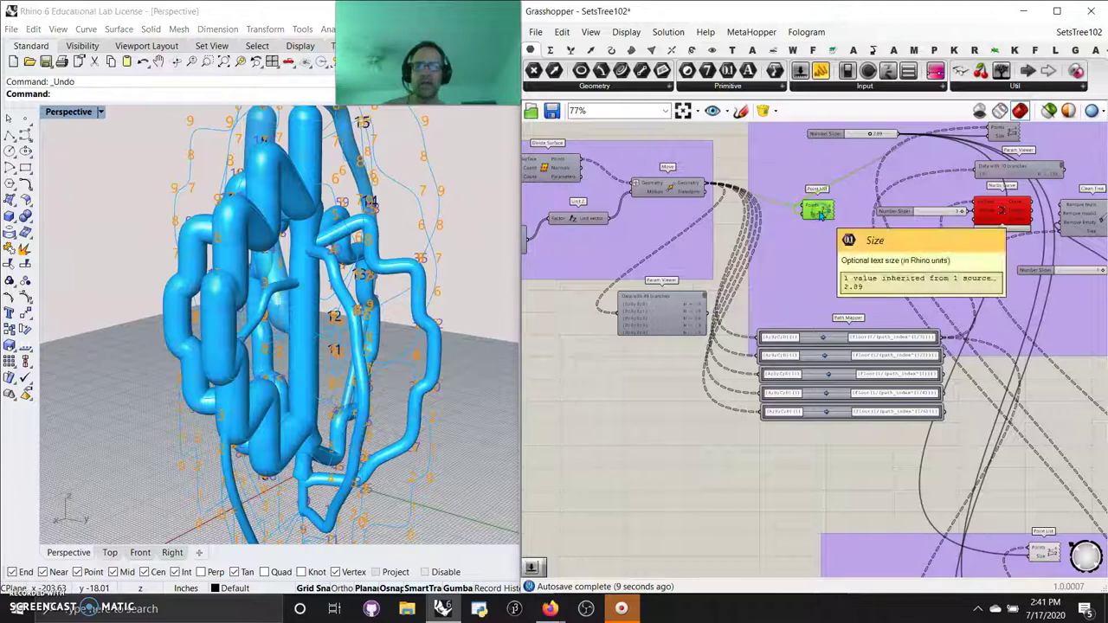
# - Preview only the selected Point List's numbering, then restore the full preview and compare the numbering with the pipes
pyautogui.click(1049, 112)
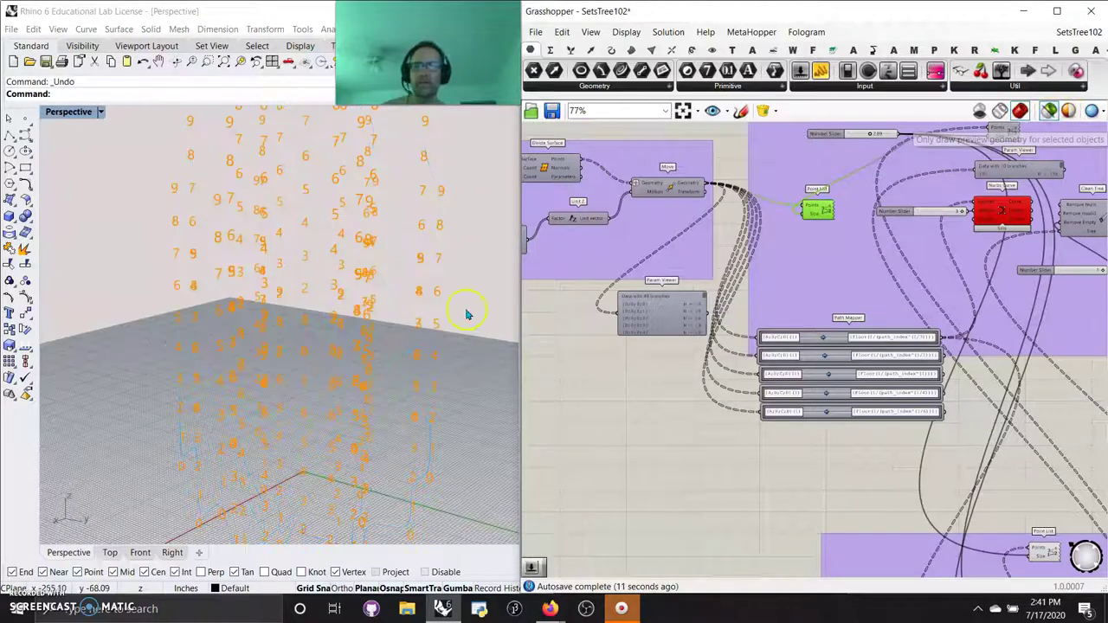
pyautogui.moveTo(465, 311); pyautogui.dragTo(408, 315, button='right')
pyautogui.moveTo(346, 351); pyautogui.dragTo(282, 365, button='right')
pyautogui.click(656, 241)
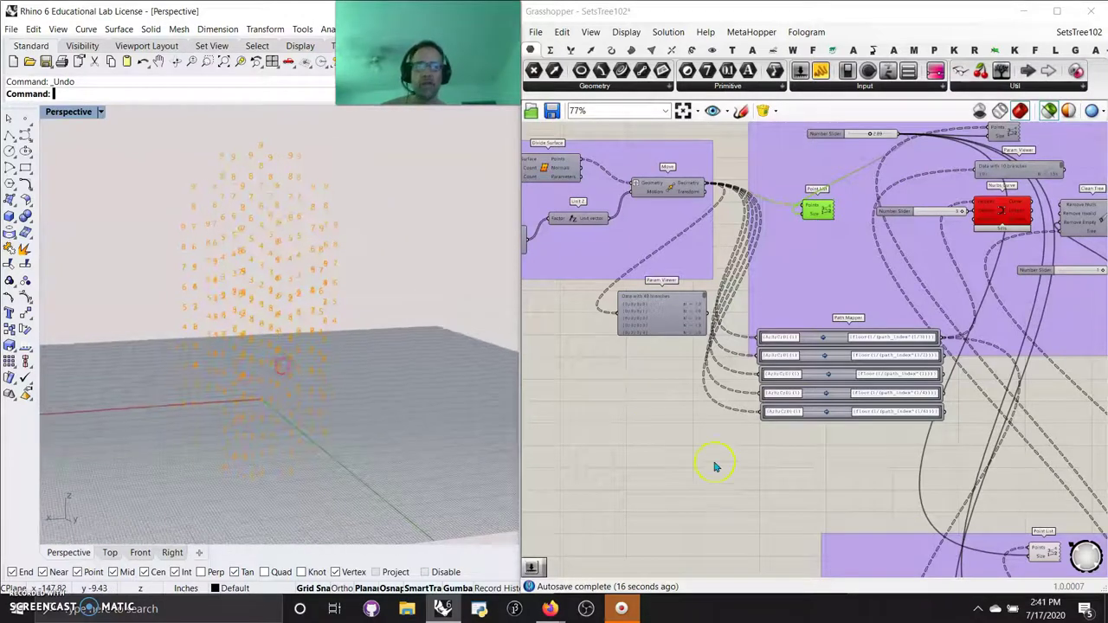
pyautogui.moveTo(715, 467); pyautogui.dragTo(702, 450, button='right')
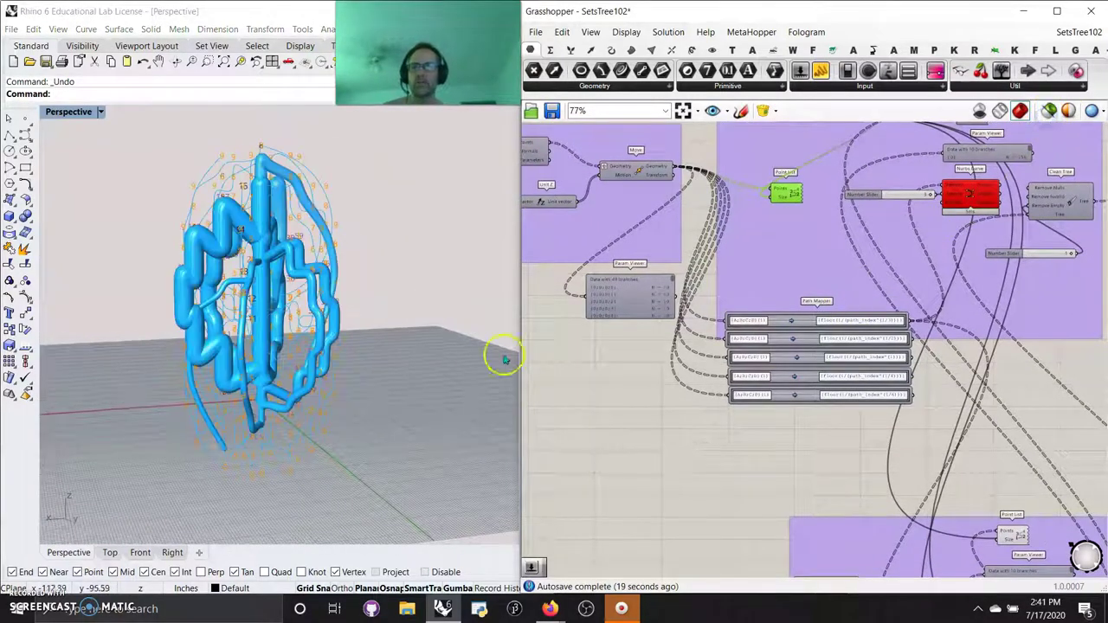
pyautogui.moveTo(260, 329); pyautogui.dragTo(315, 370, button='right')
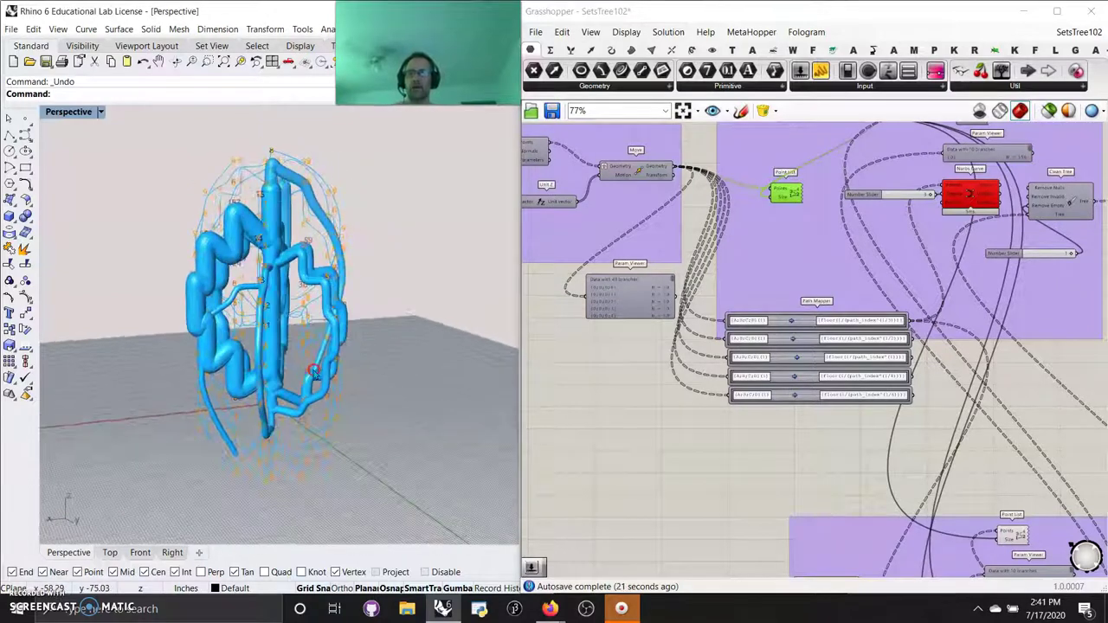